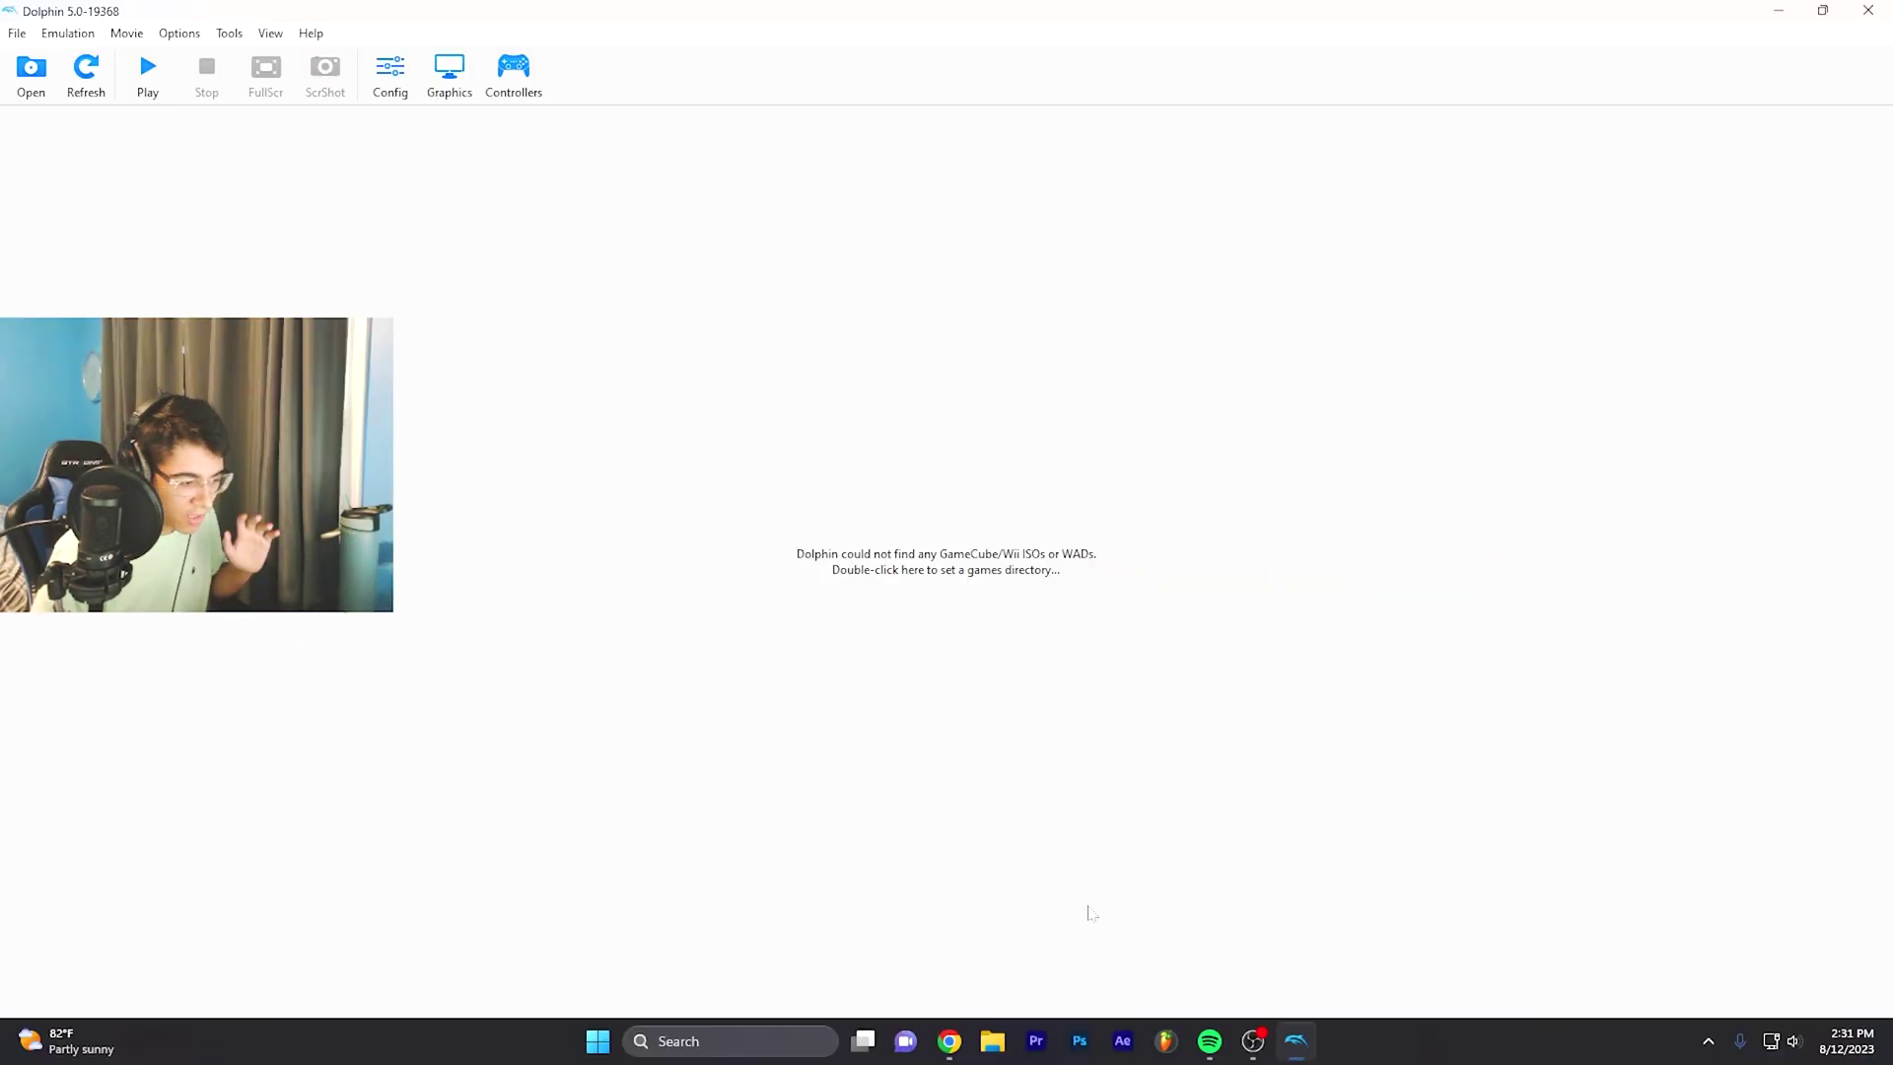
Step: Download the Dolphin 5.0-19368 beta for Windows x64 from dolphin-emu.org in Chrome
left_click(947, 1035)
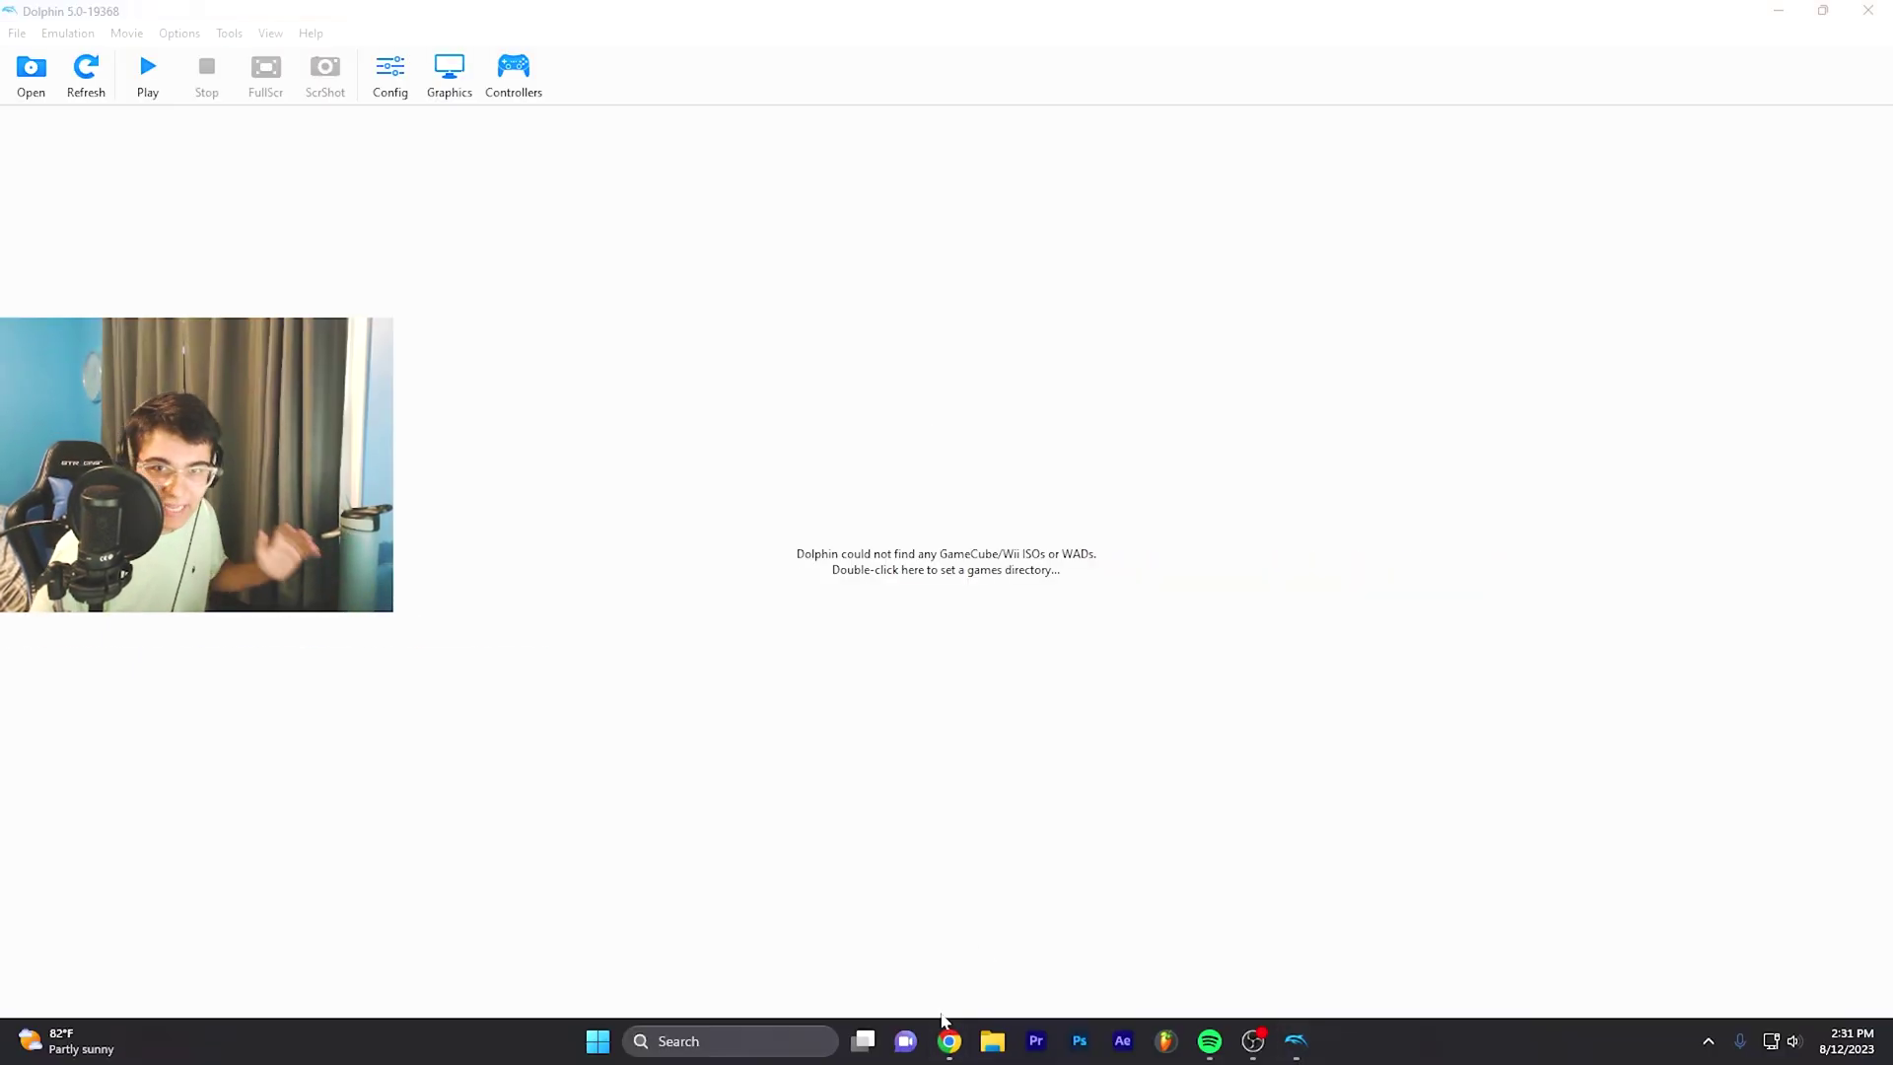
left_click(948, 1039)
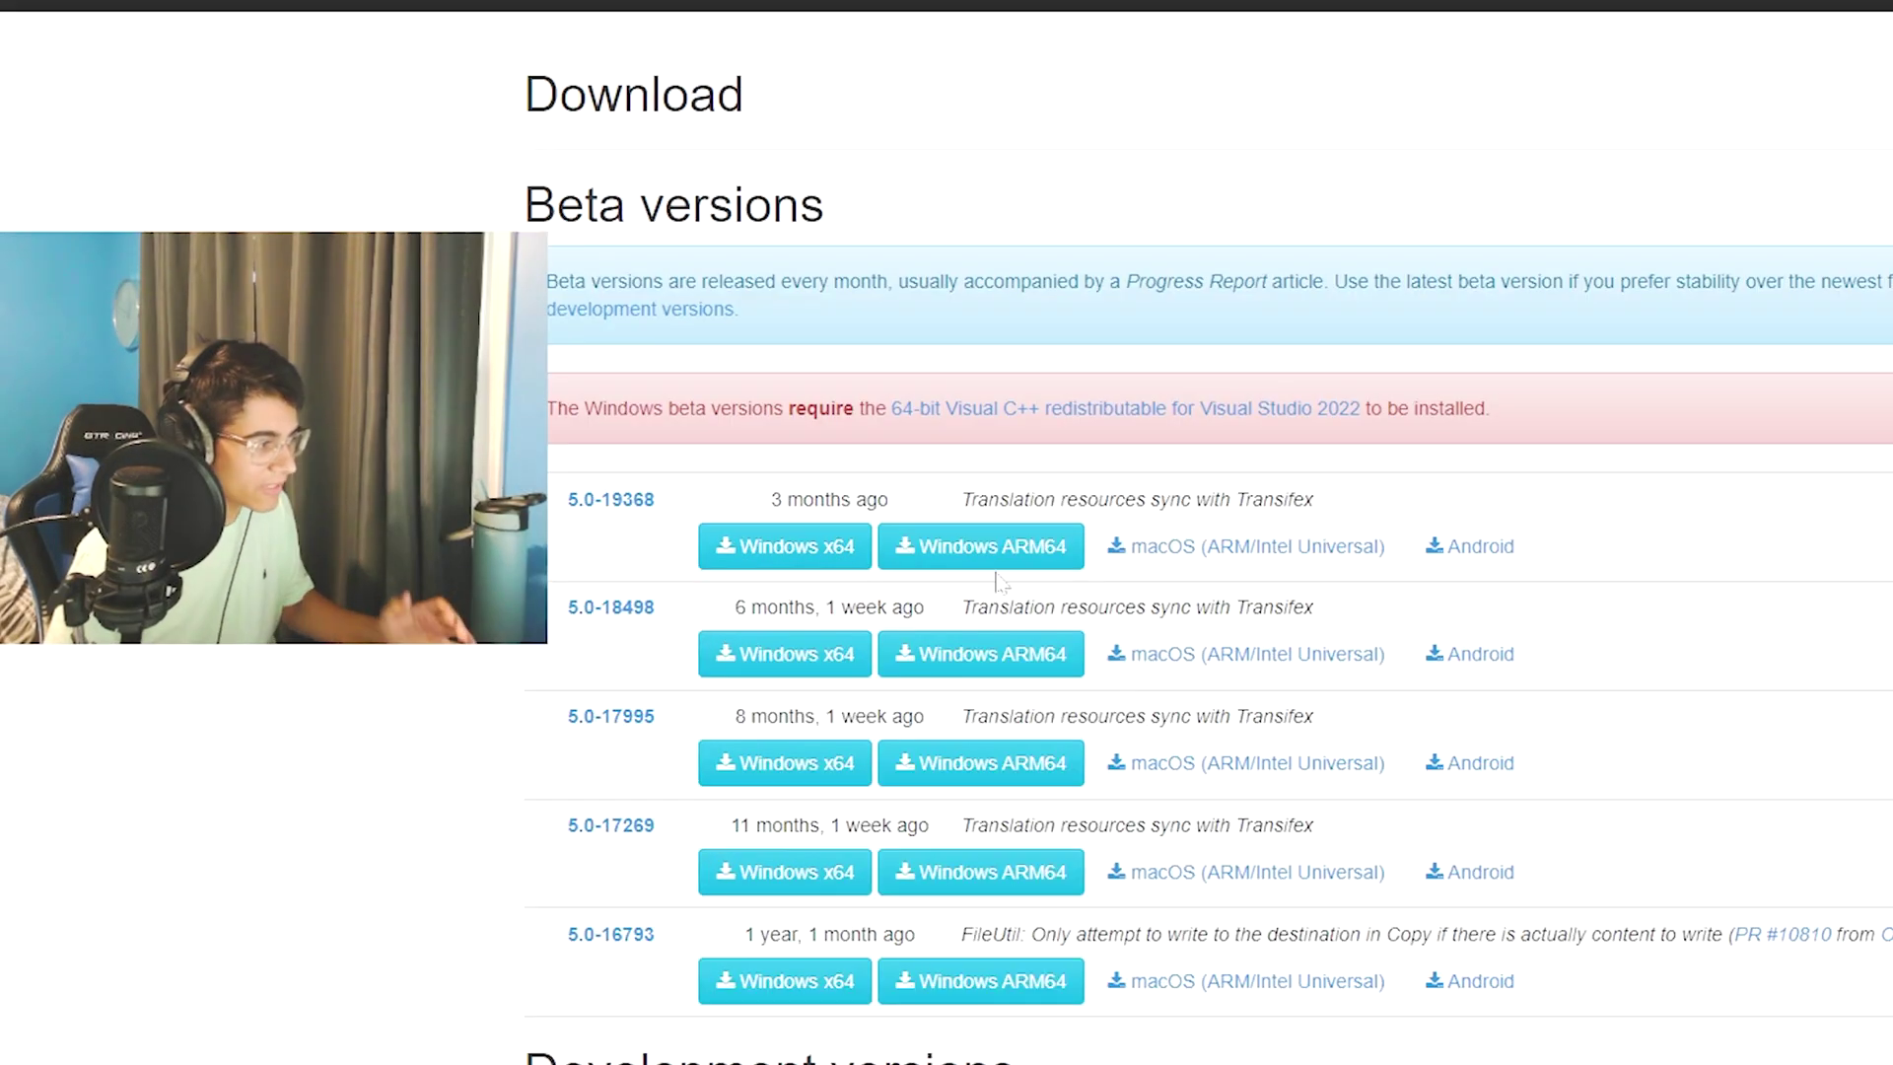
left_click(784, 545)
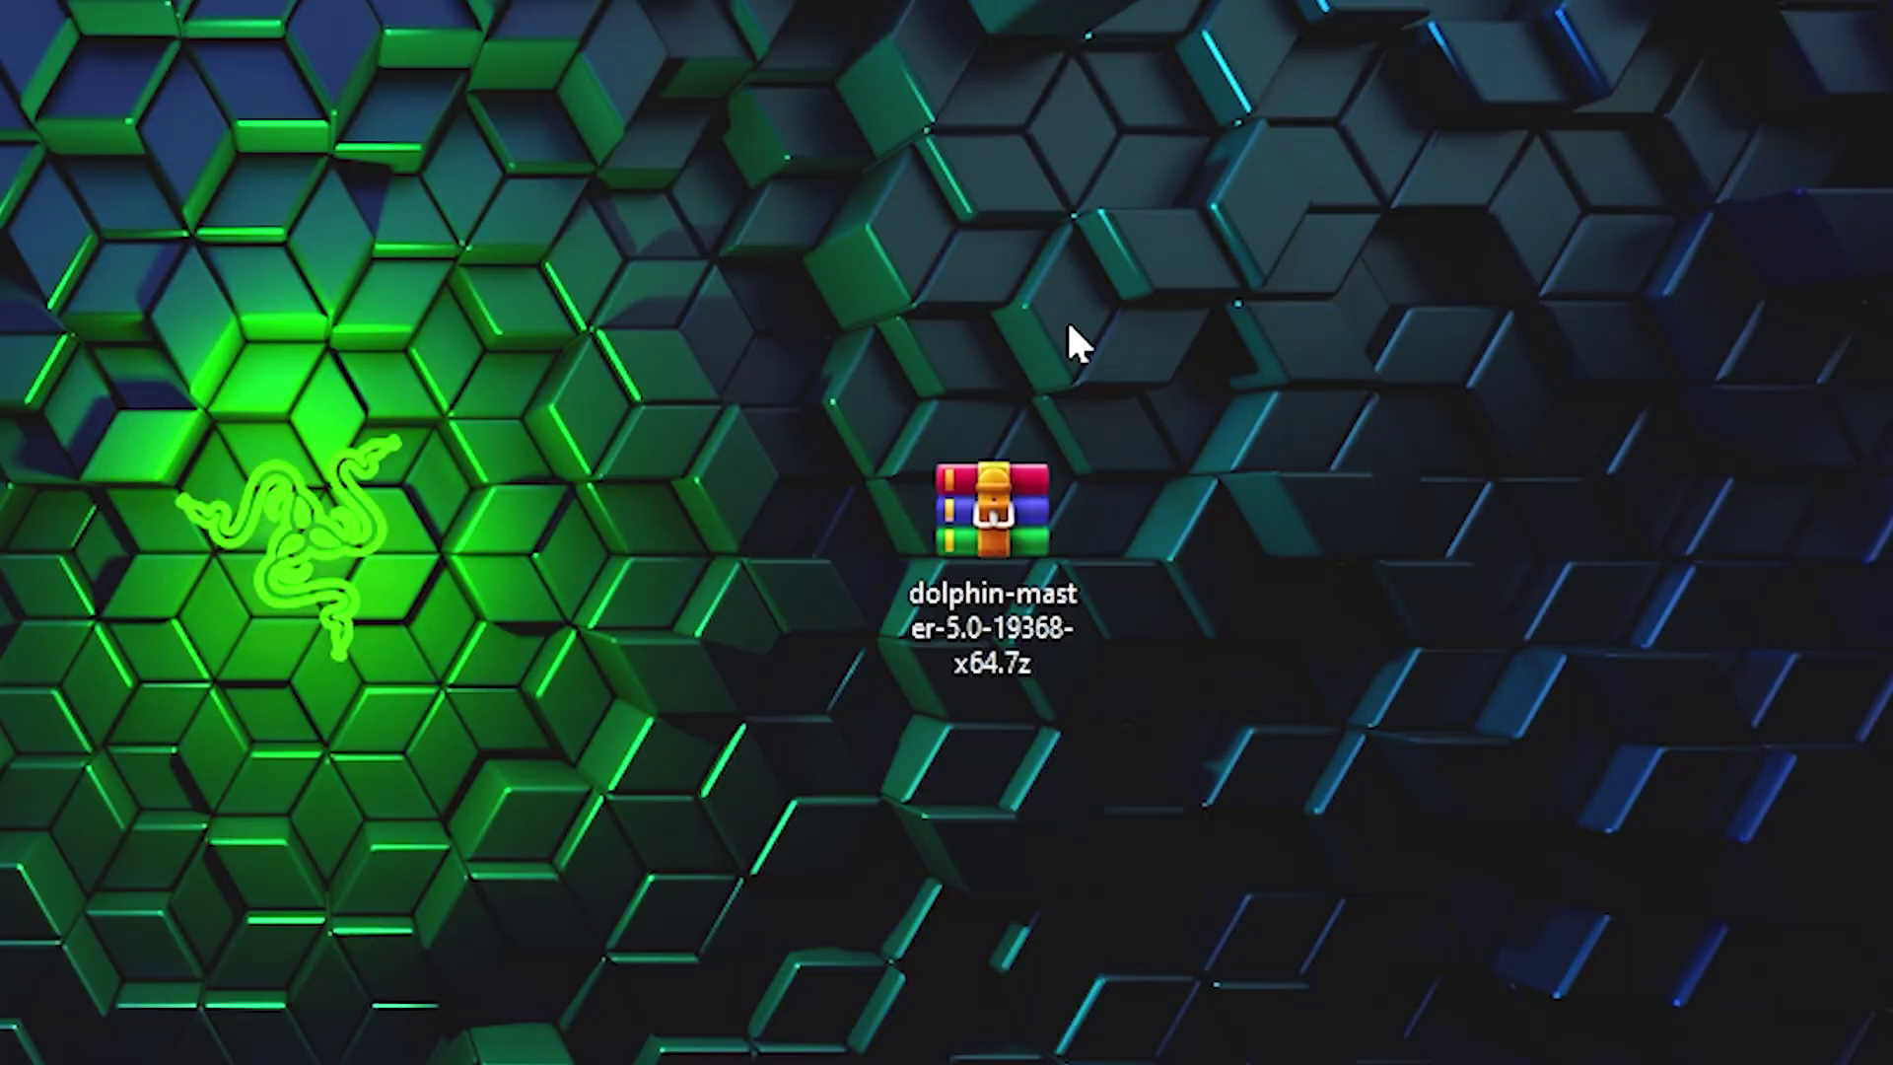
Step: Extract the dolphin-master-5.0-19368-x64.7z archive and launch Dolphin.exe from the Dolphin-x64 folder
left_click_drag(841, 251, 1181, 793)
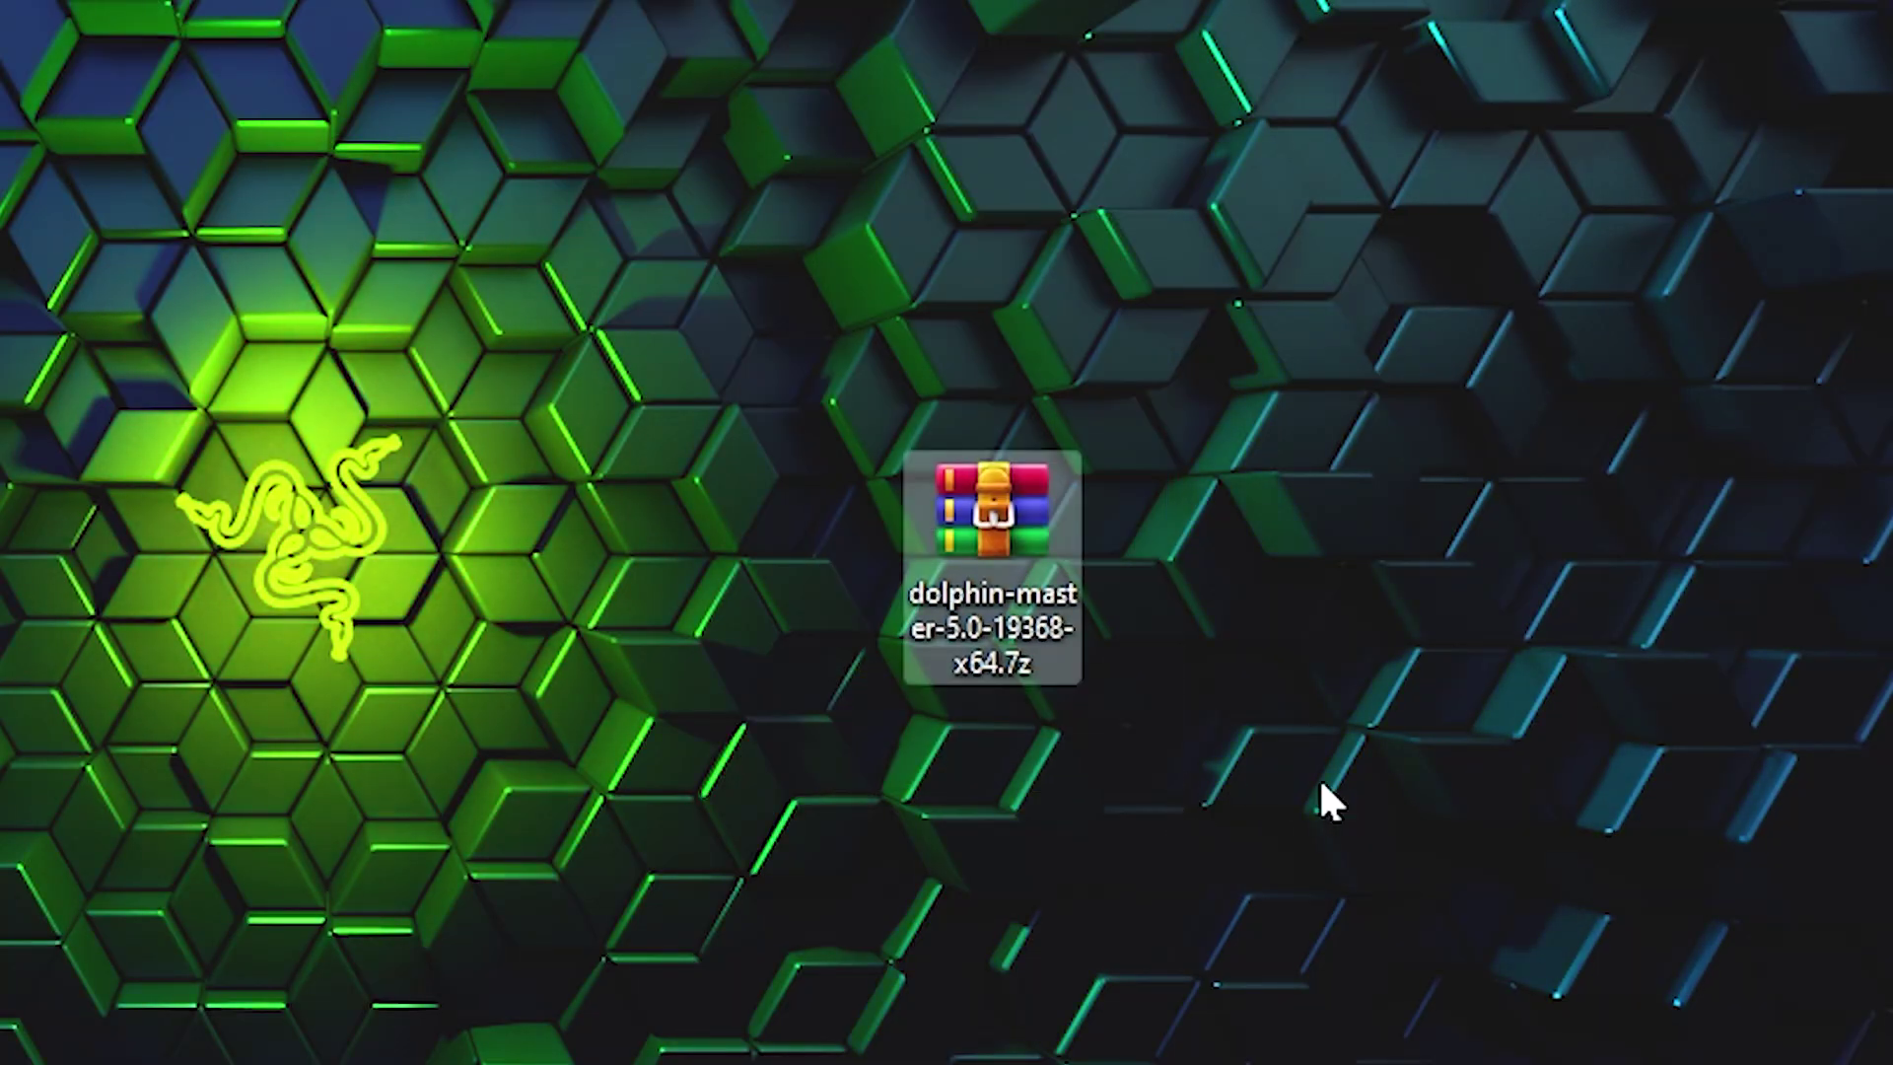
right_click(1005, 548)
key("Escape")
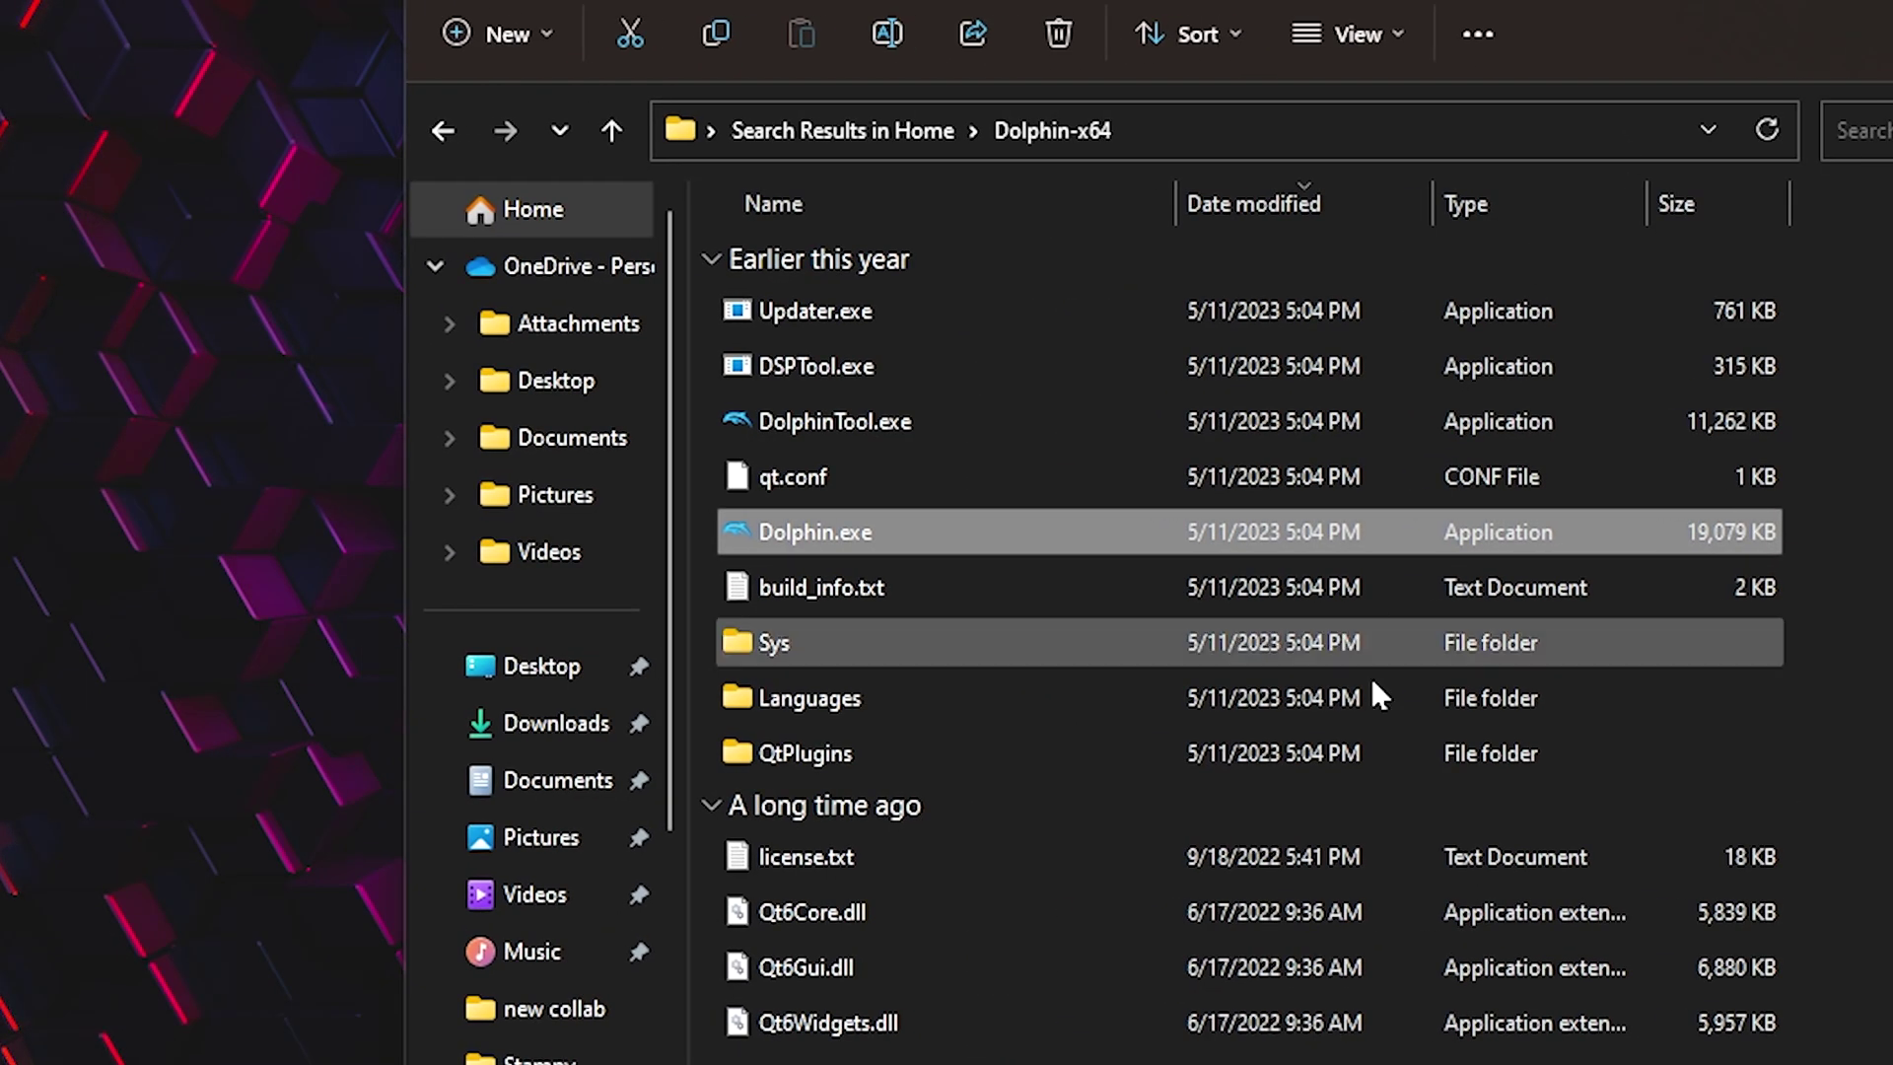
mouse_move(888, 535)
left_mouse_down()
mouse_move(942, 537)
mouse_move(887, 541)
left_mouse_up()
double_click(887, 534)
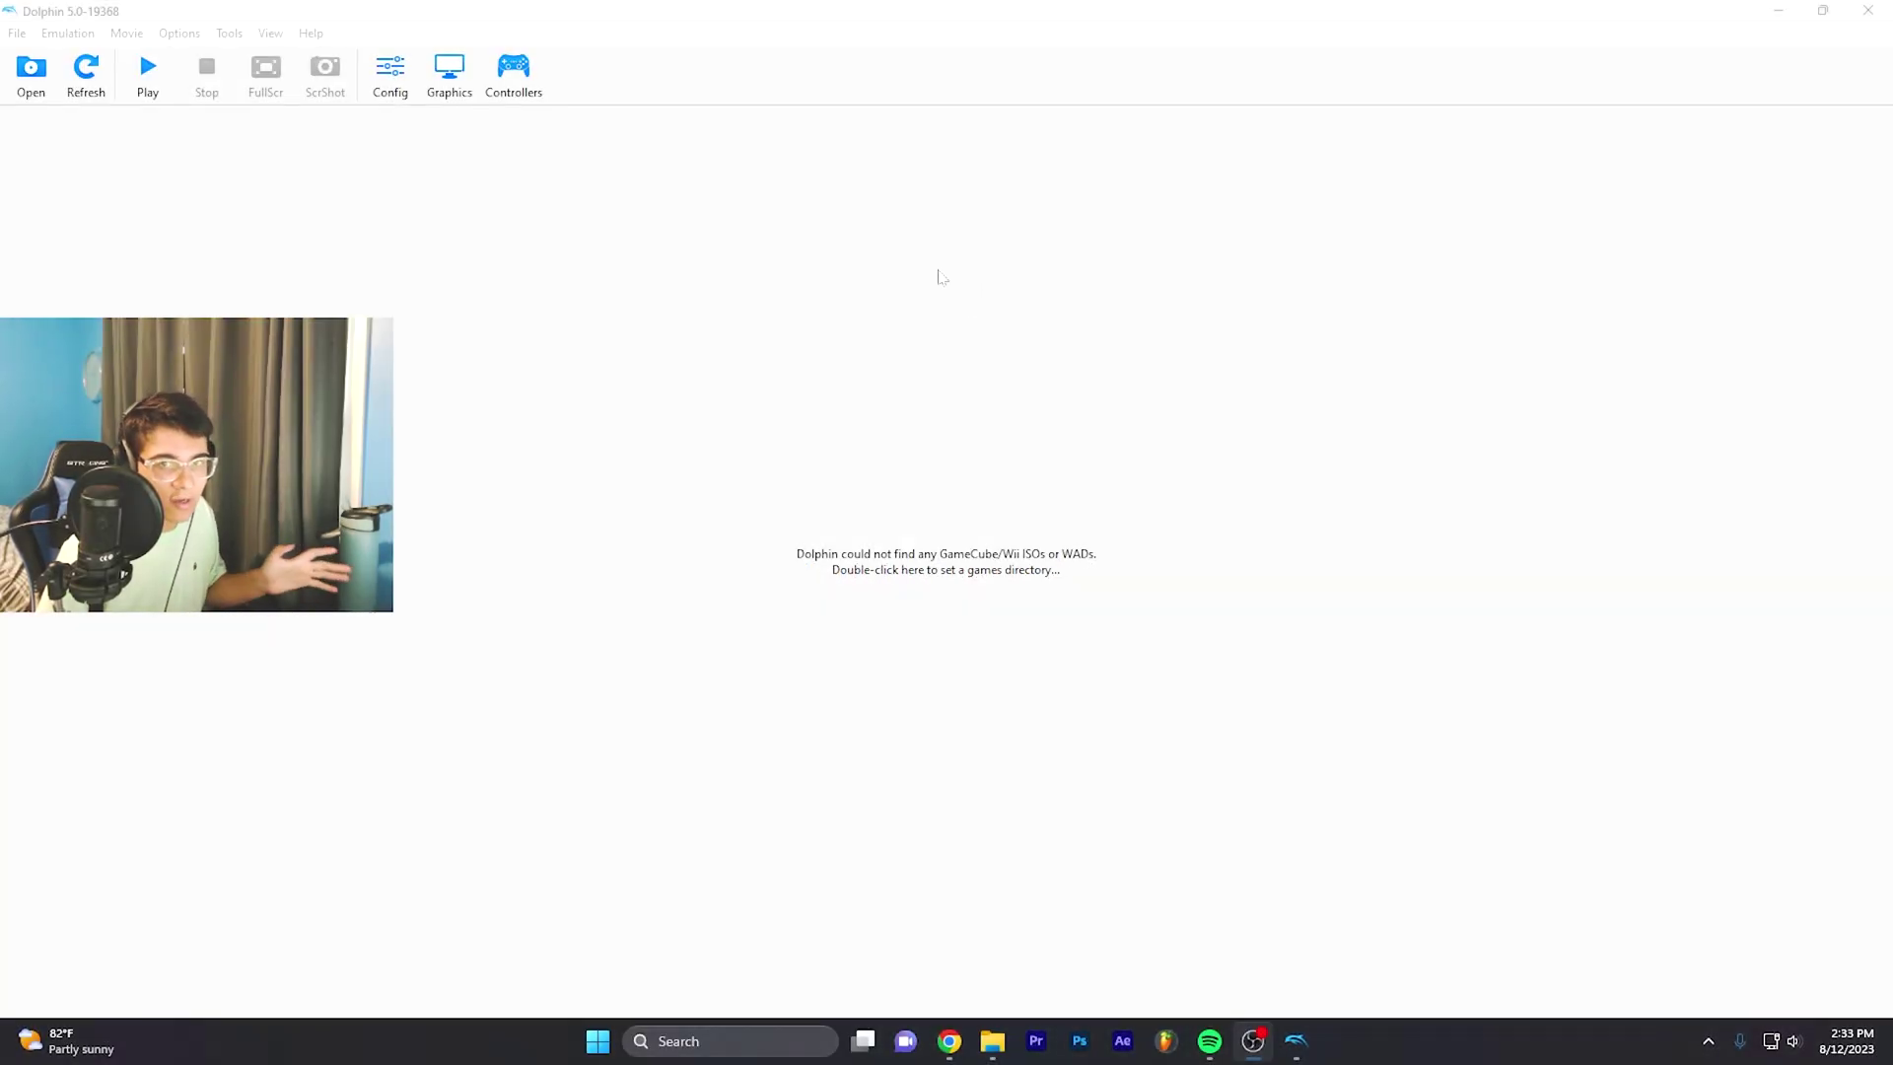
Step: Tick Enable Cheats on the General page of Dolphin's settings
left_click(392, 79)
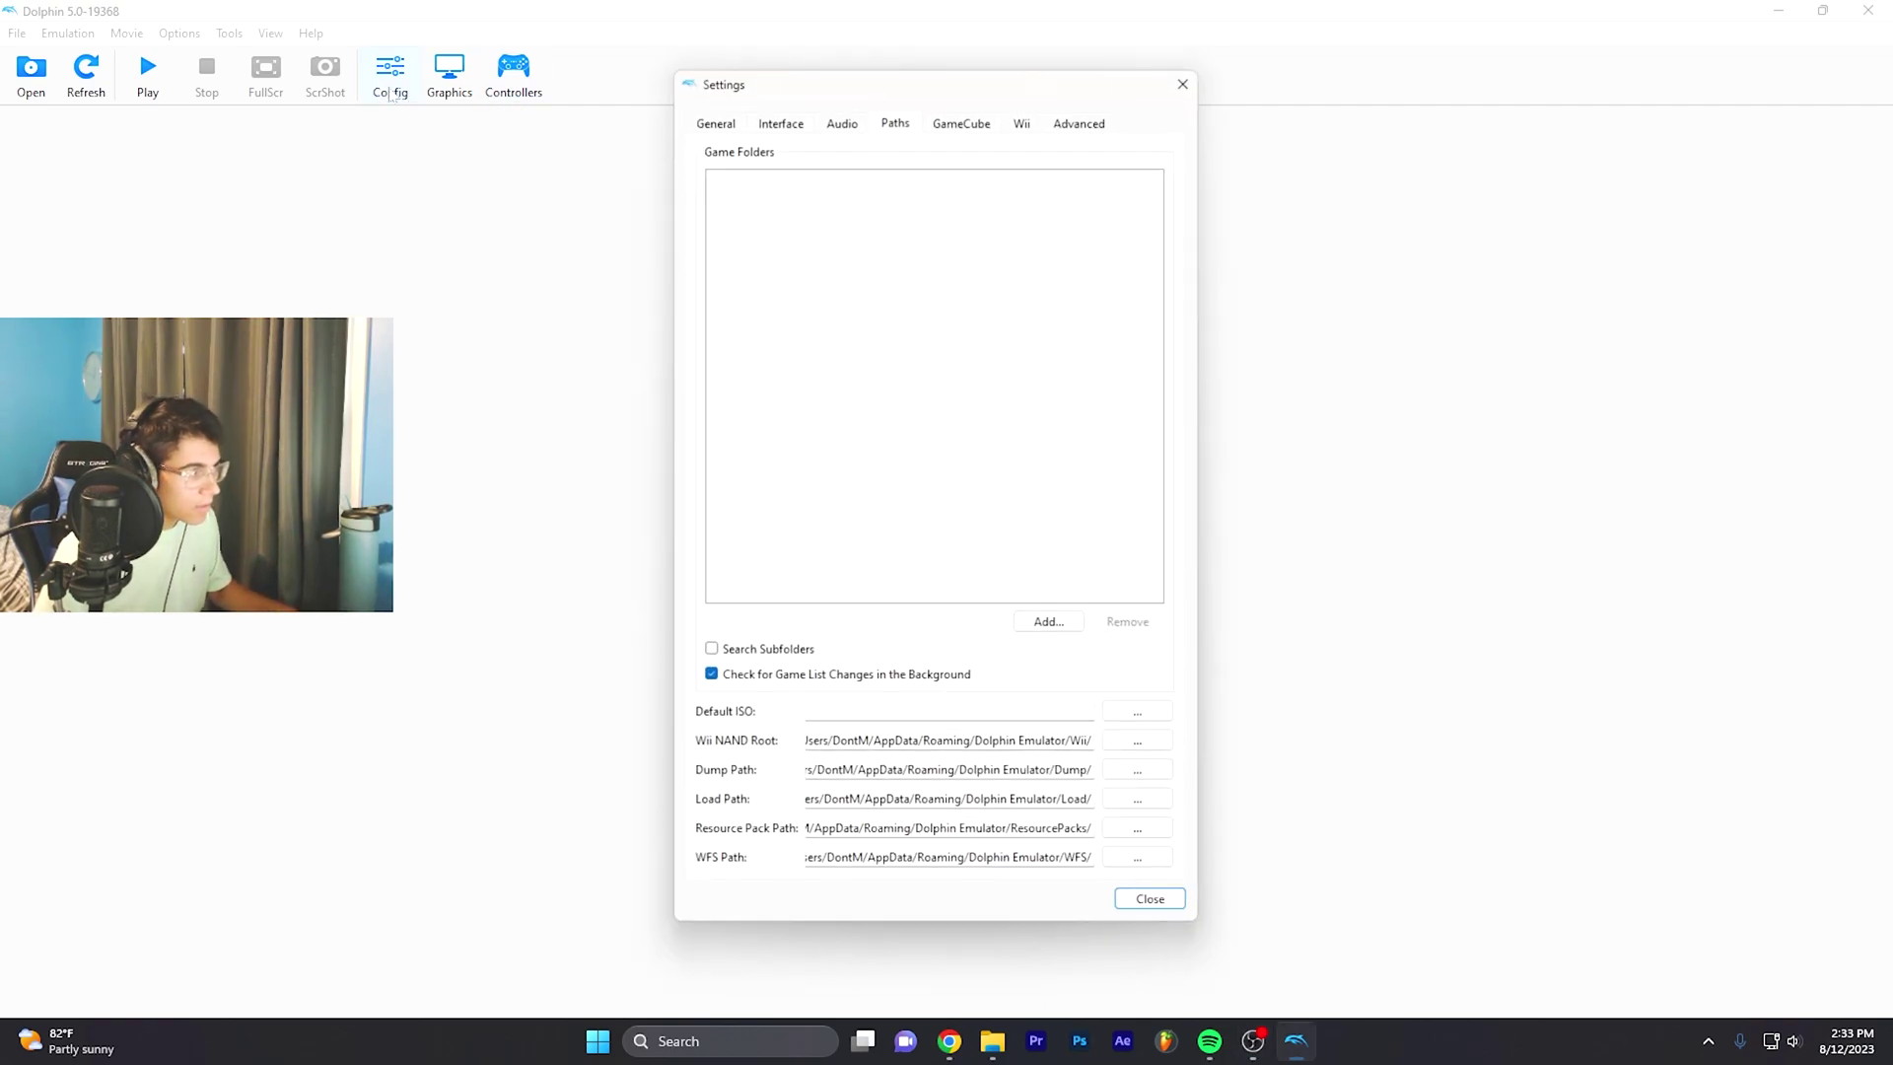
left_click(857, 128)
left_click_drag(1008, 85, 1128, 91)
left_click(962, 195)
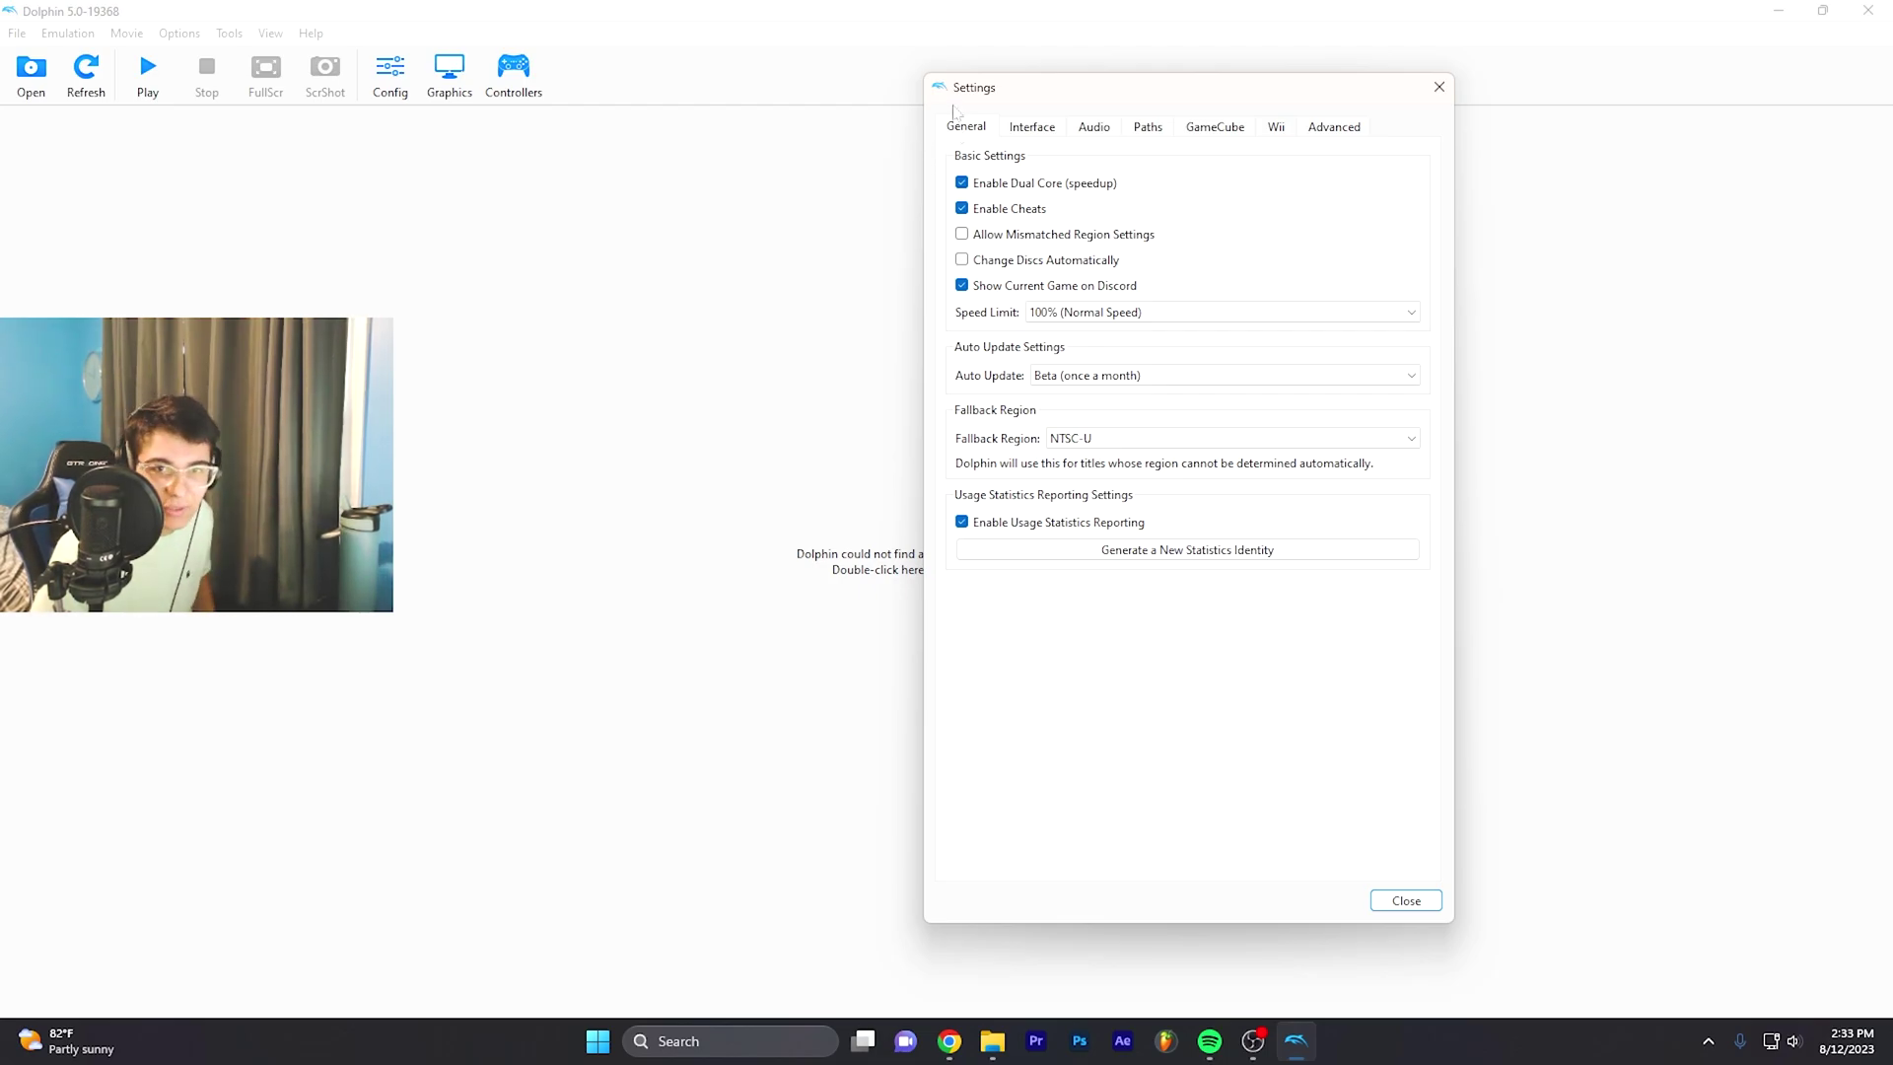
Step: Try the Clean Emerald interface theme, then switch back to Clean Blue
left_click(1032, 129)
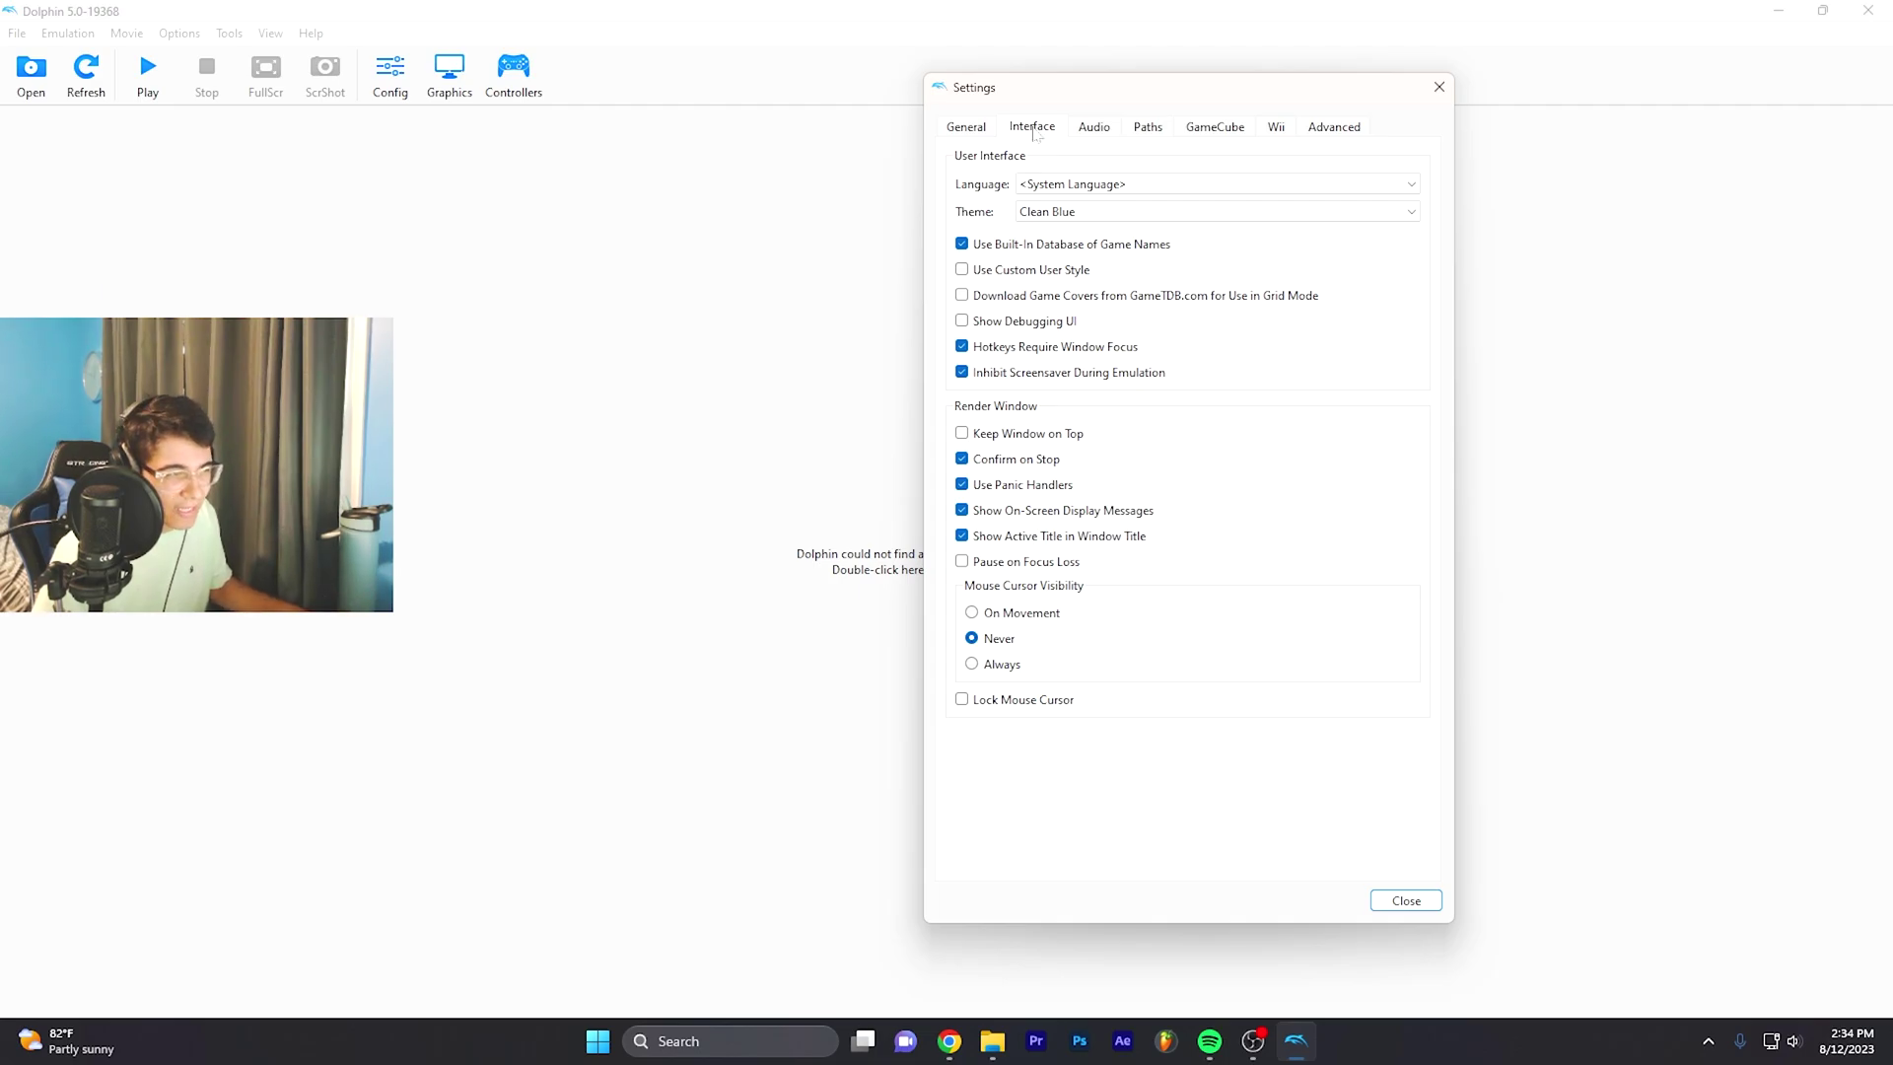
left_click(1183, 211)
left_click(1060, 242)
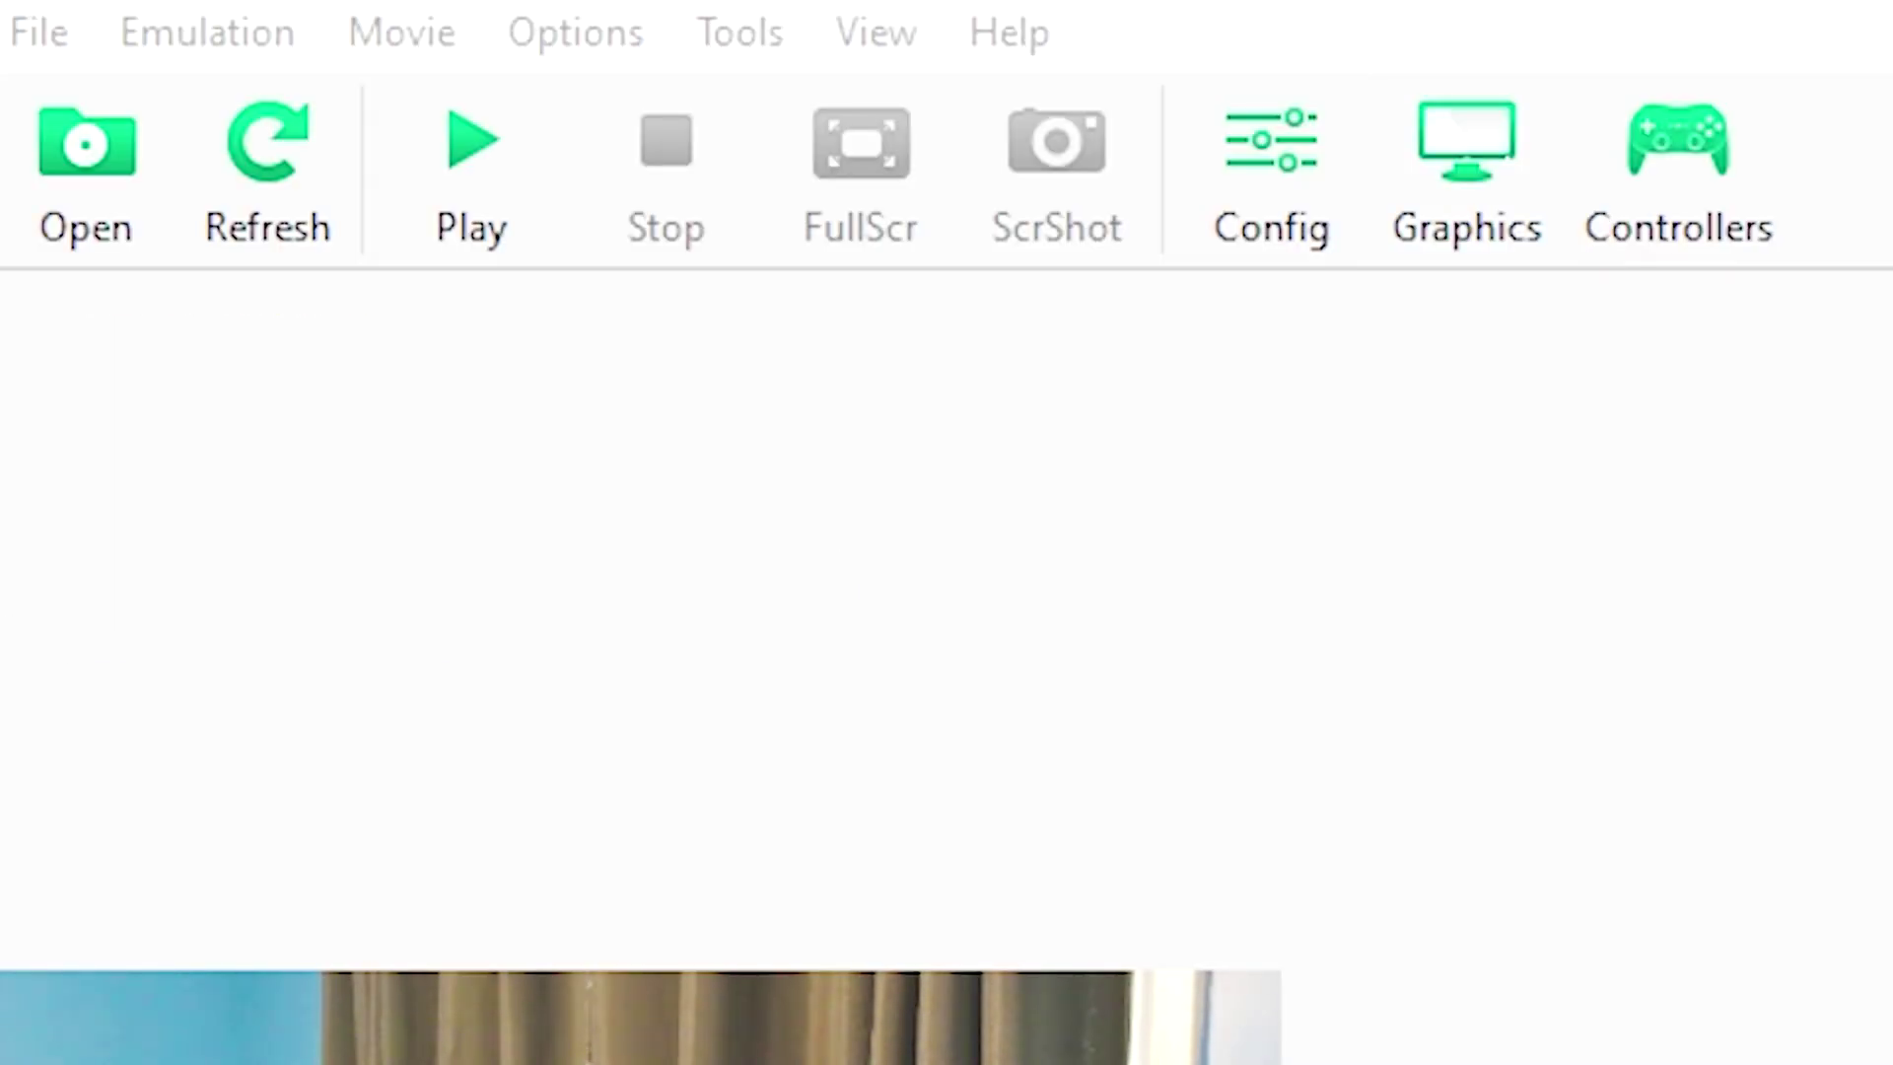
left_click(1212, 211)
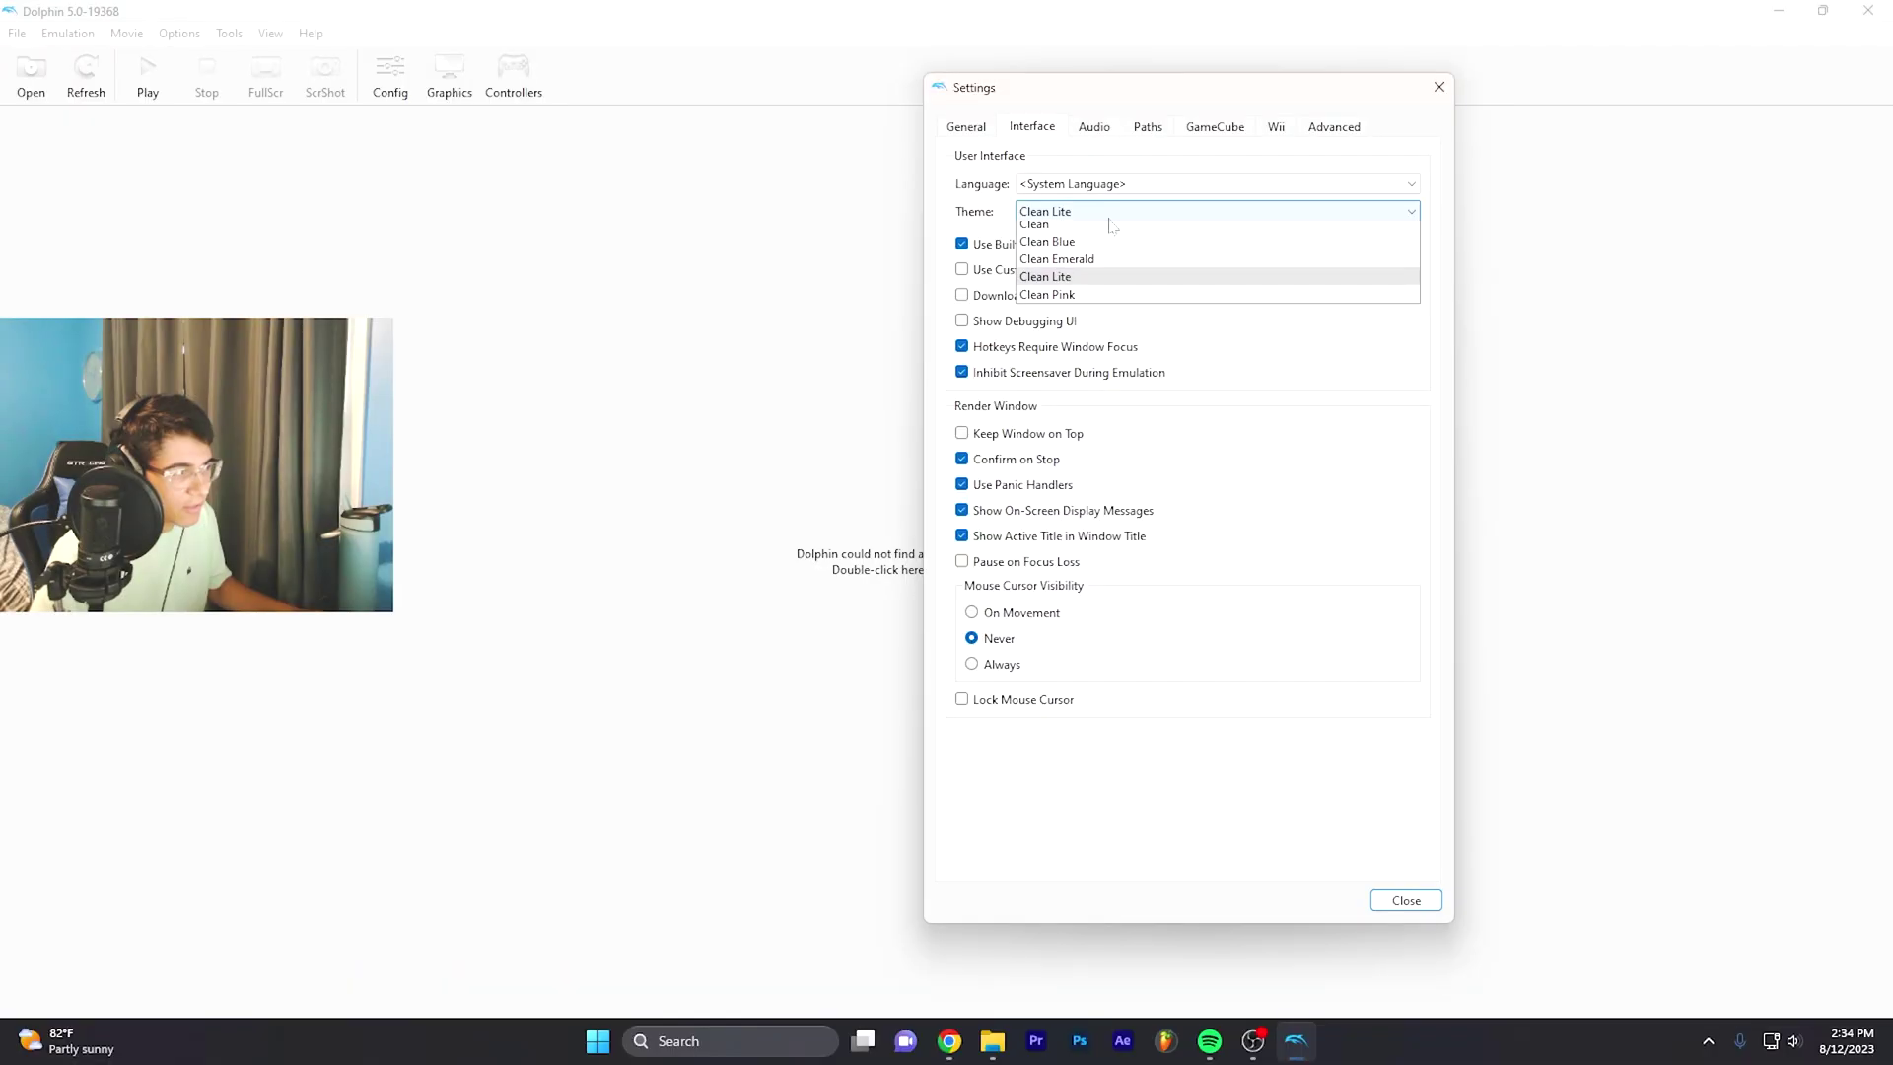
left_click(1060, 253)
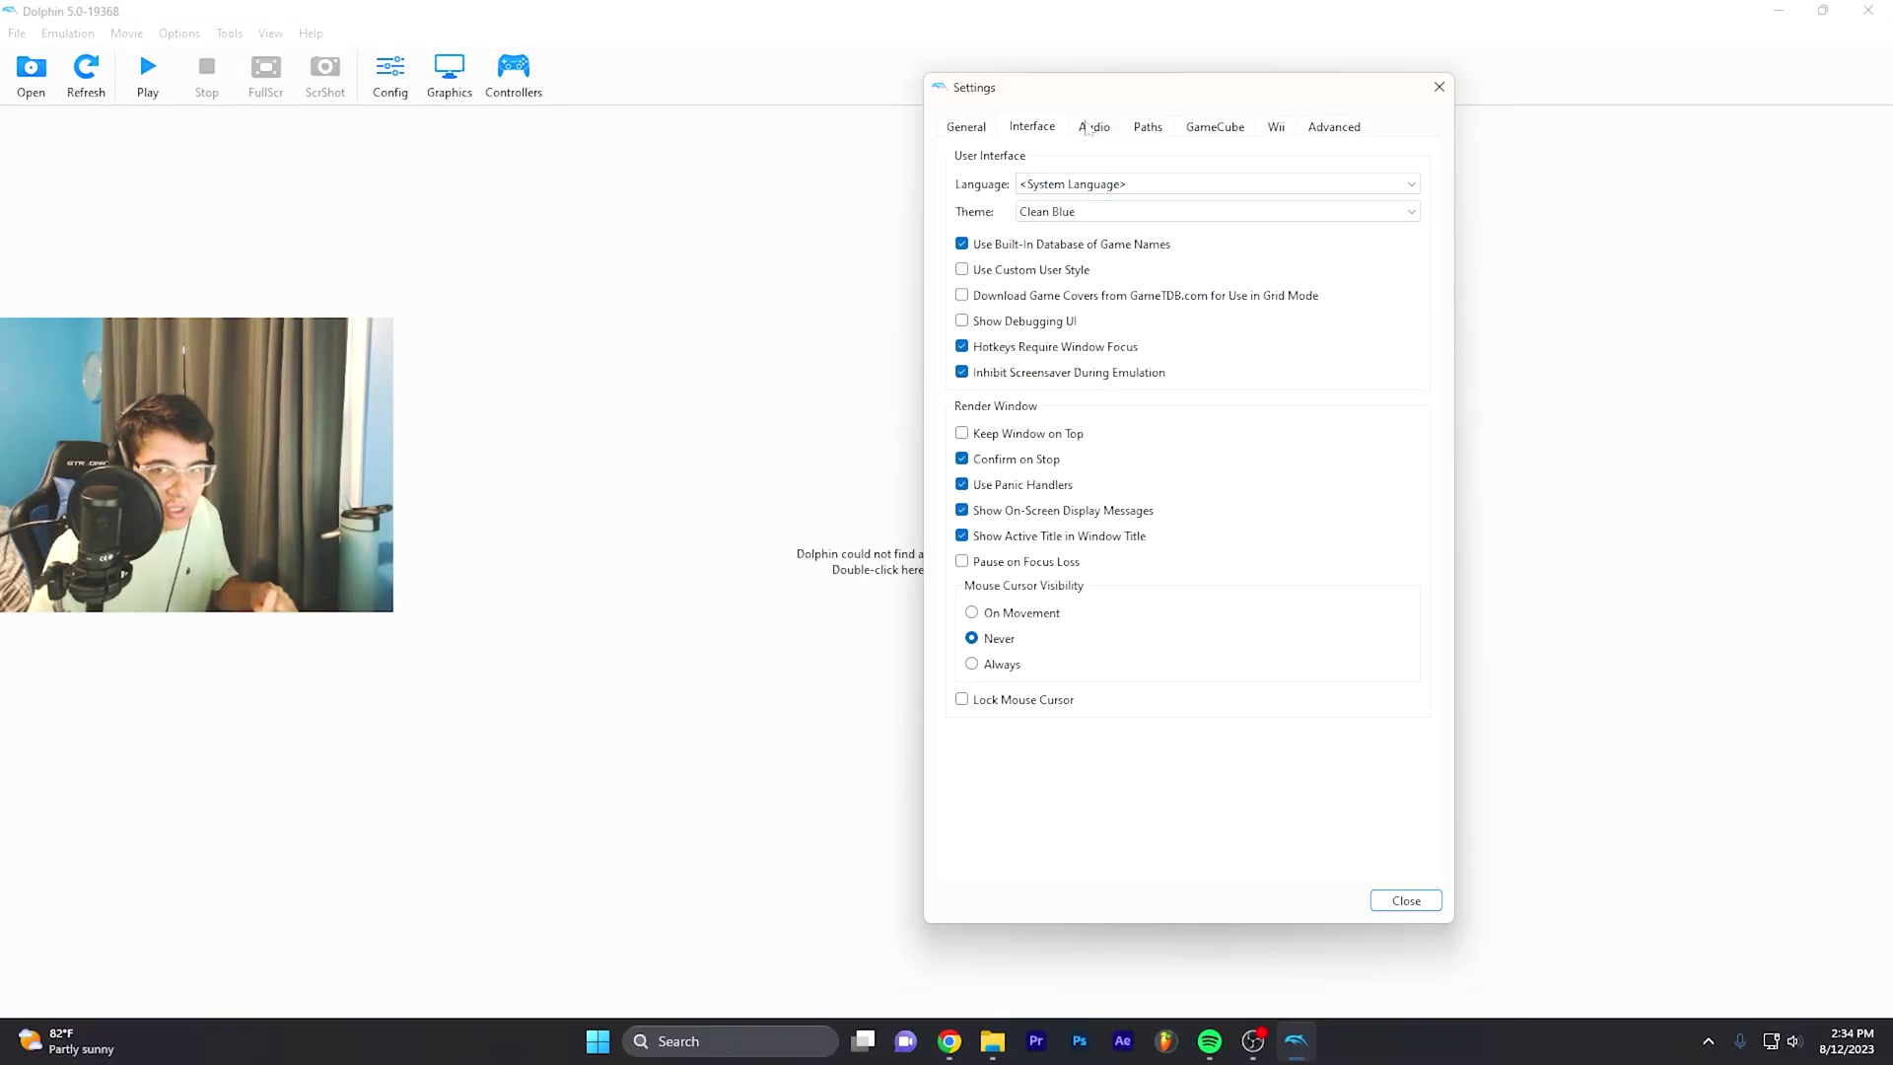
Step: Review the Audio settings and keep JIT Recompiler as the Advanced CPU emulation engine
left_click(1092, 127)
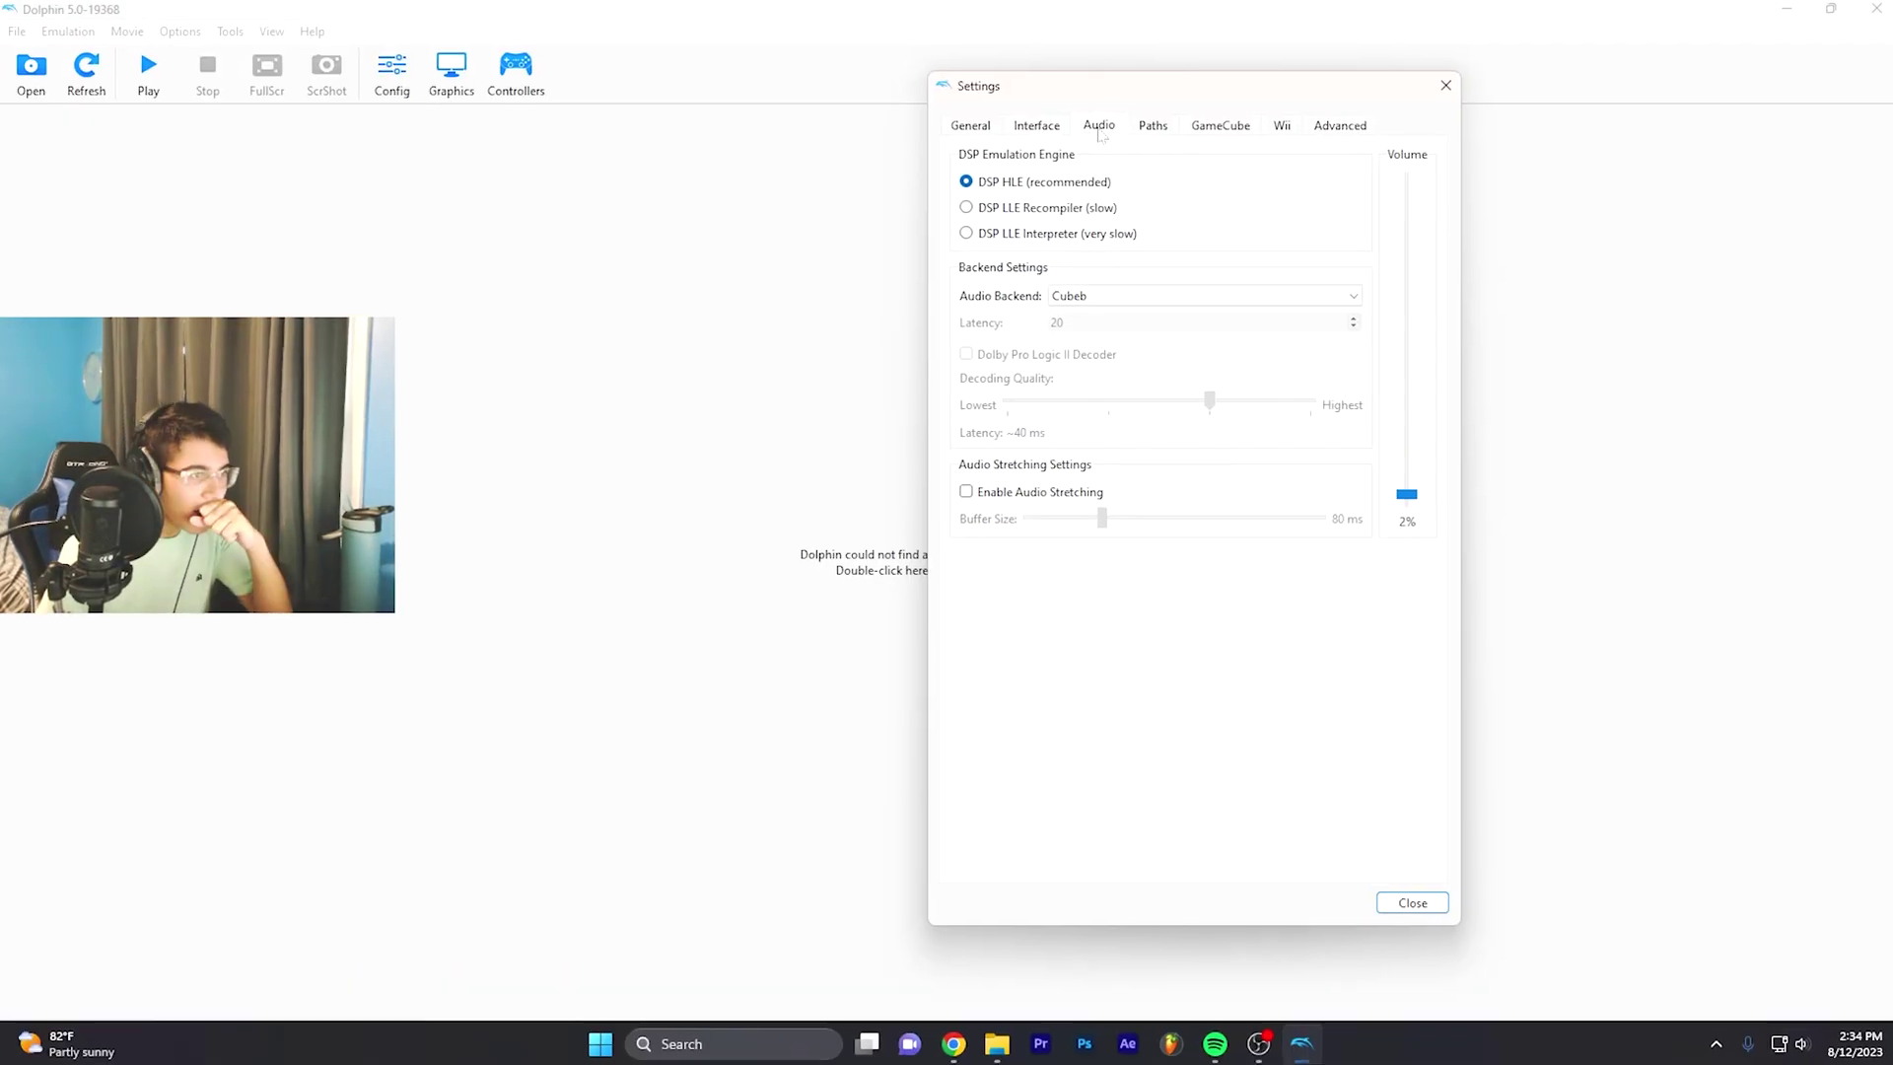
scroll(1783, 531, "up", 1)
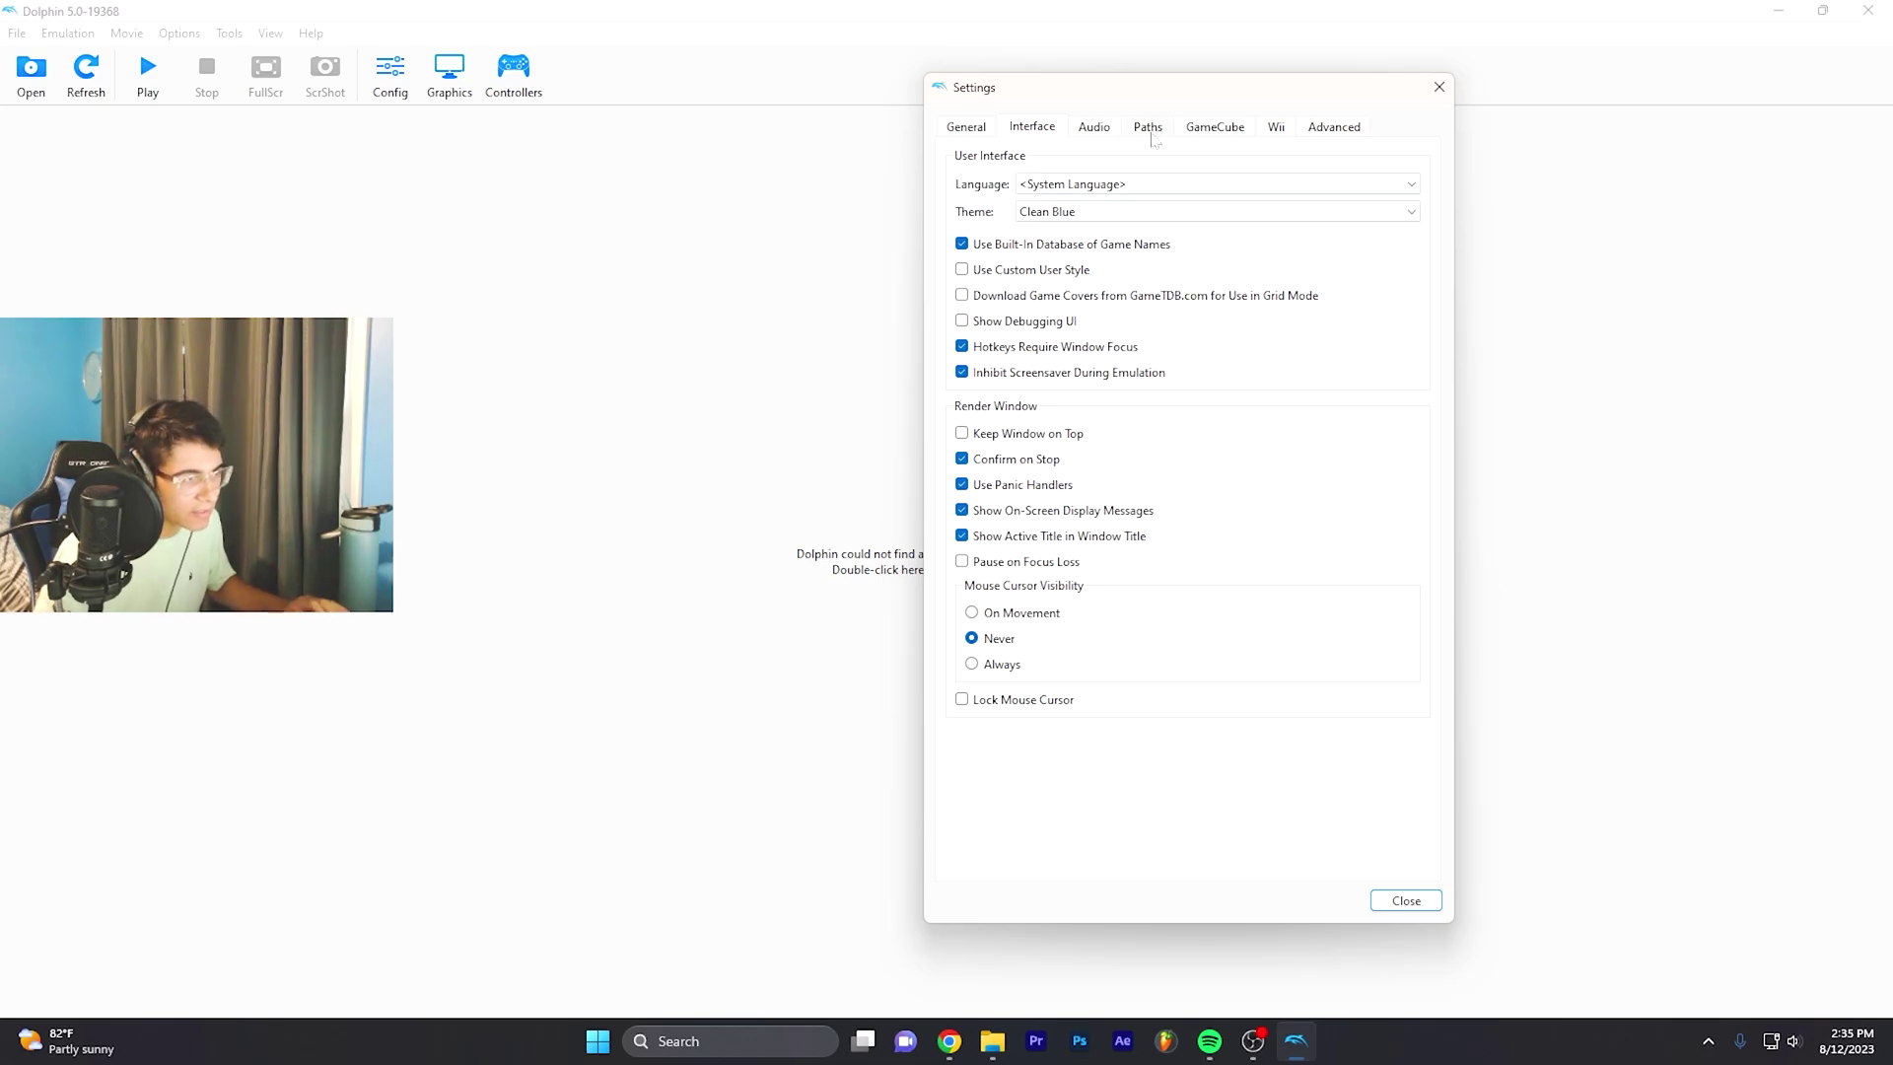
left_click(1335, 127)
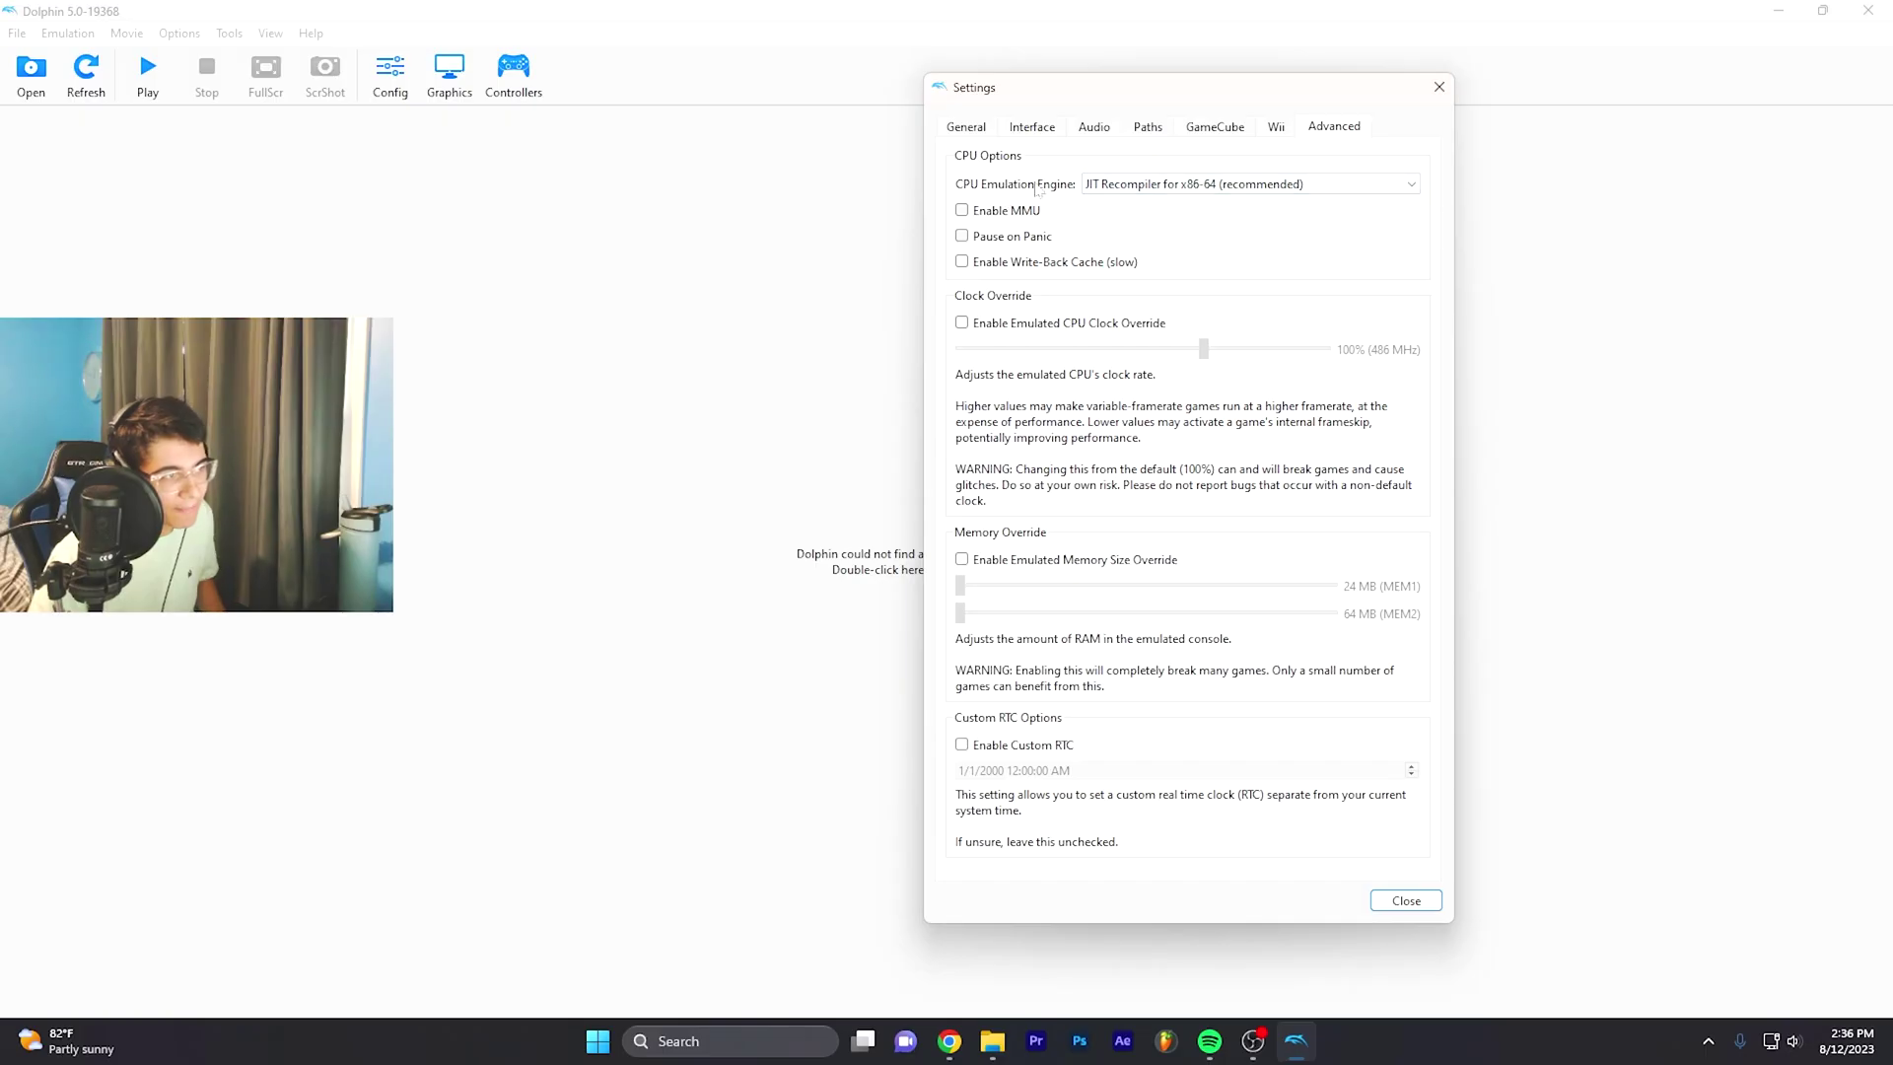
left_click(1247, 183)
left_click(1235, 296)
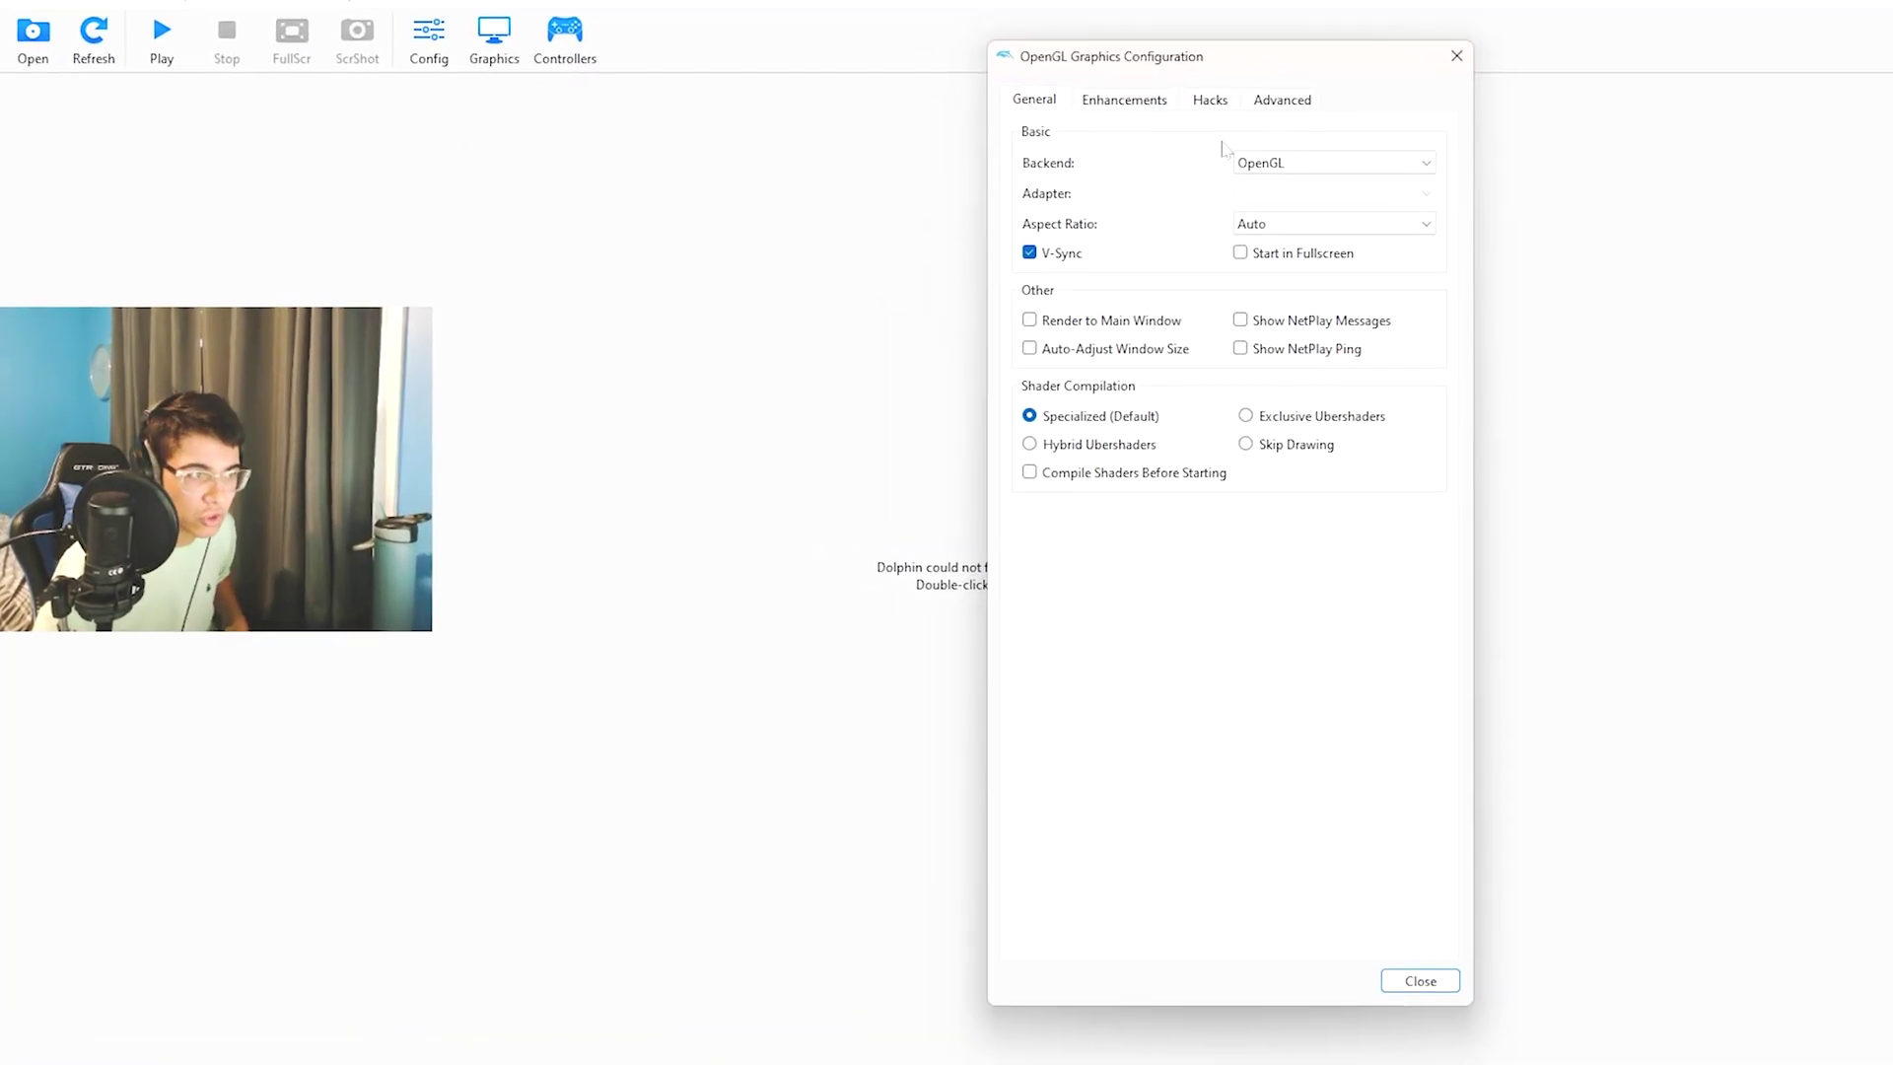
Step: Turn on Start in Fullscreen in the General graphics options
left_click(1400, 27)
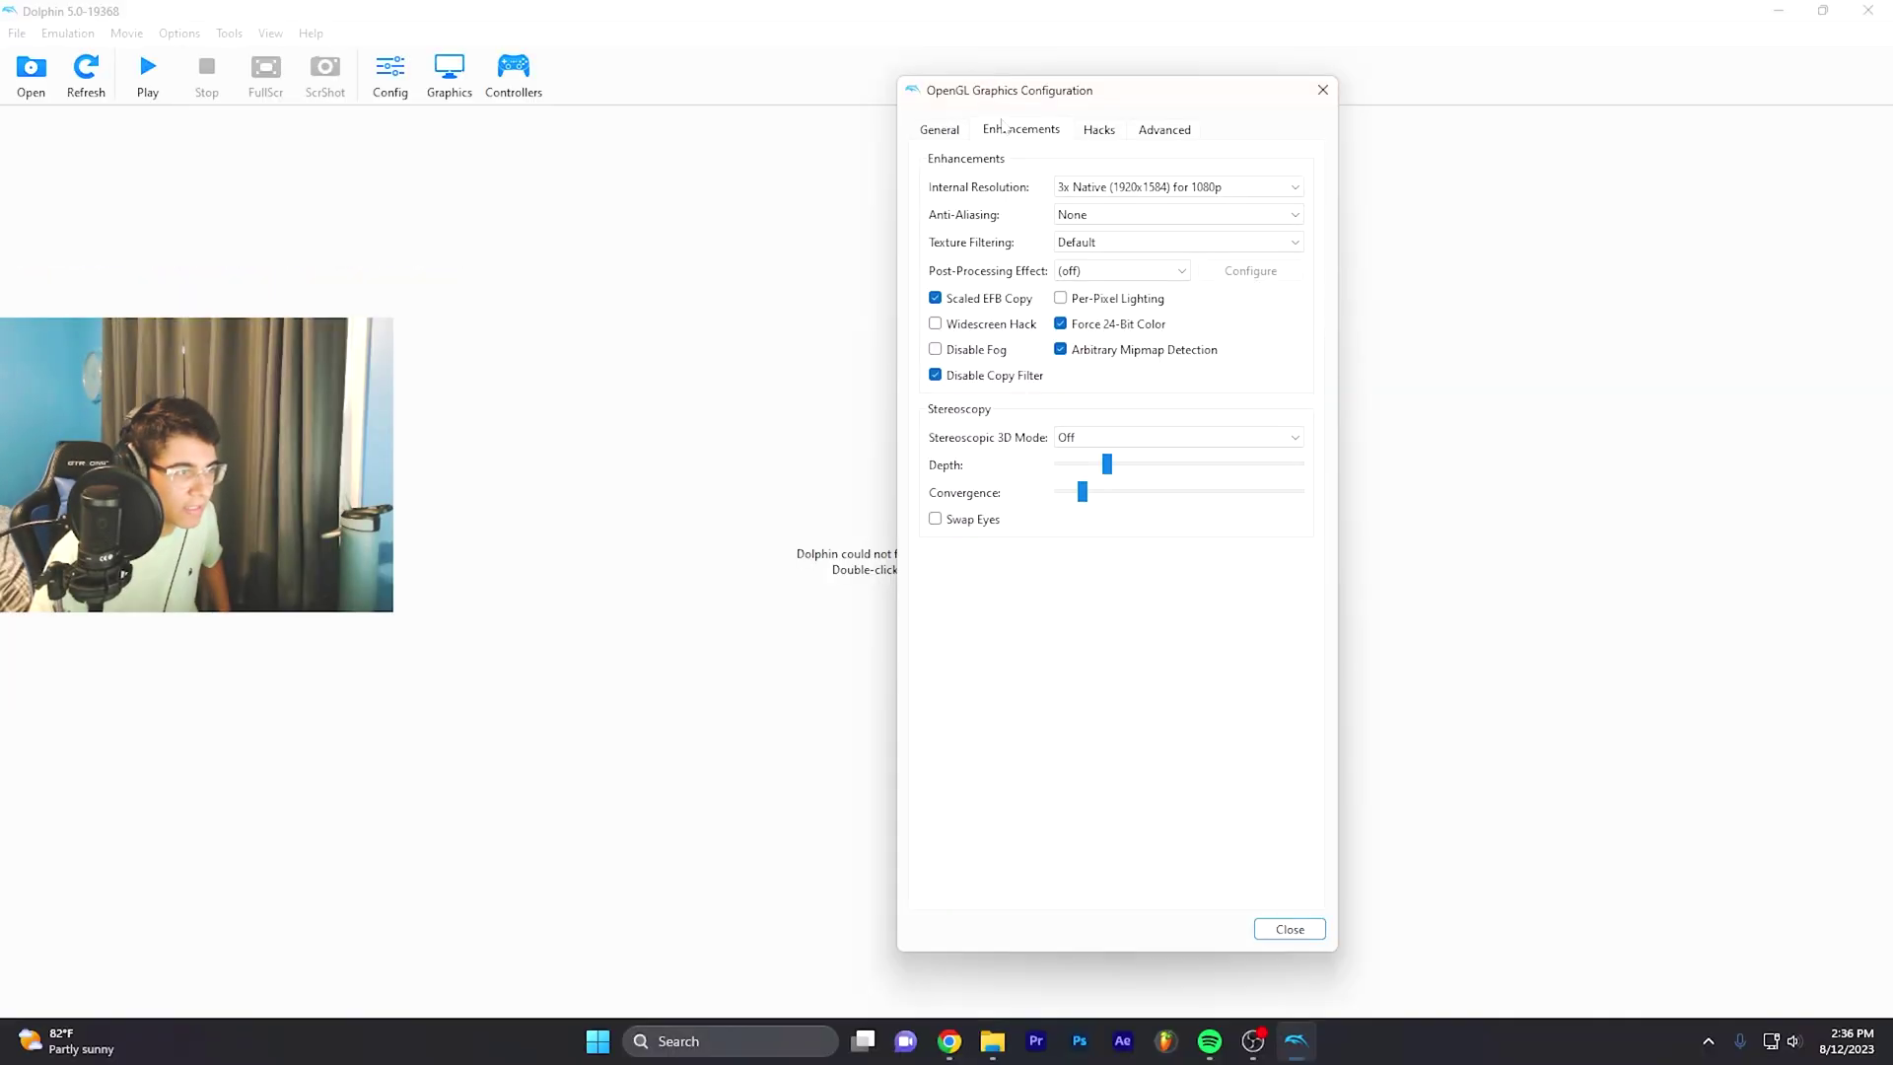
left_click(1277, 23)
left_click(1385, 31)
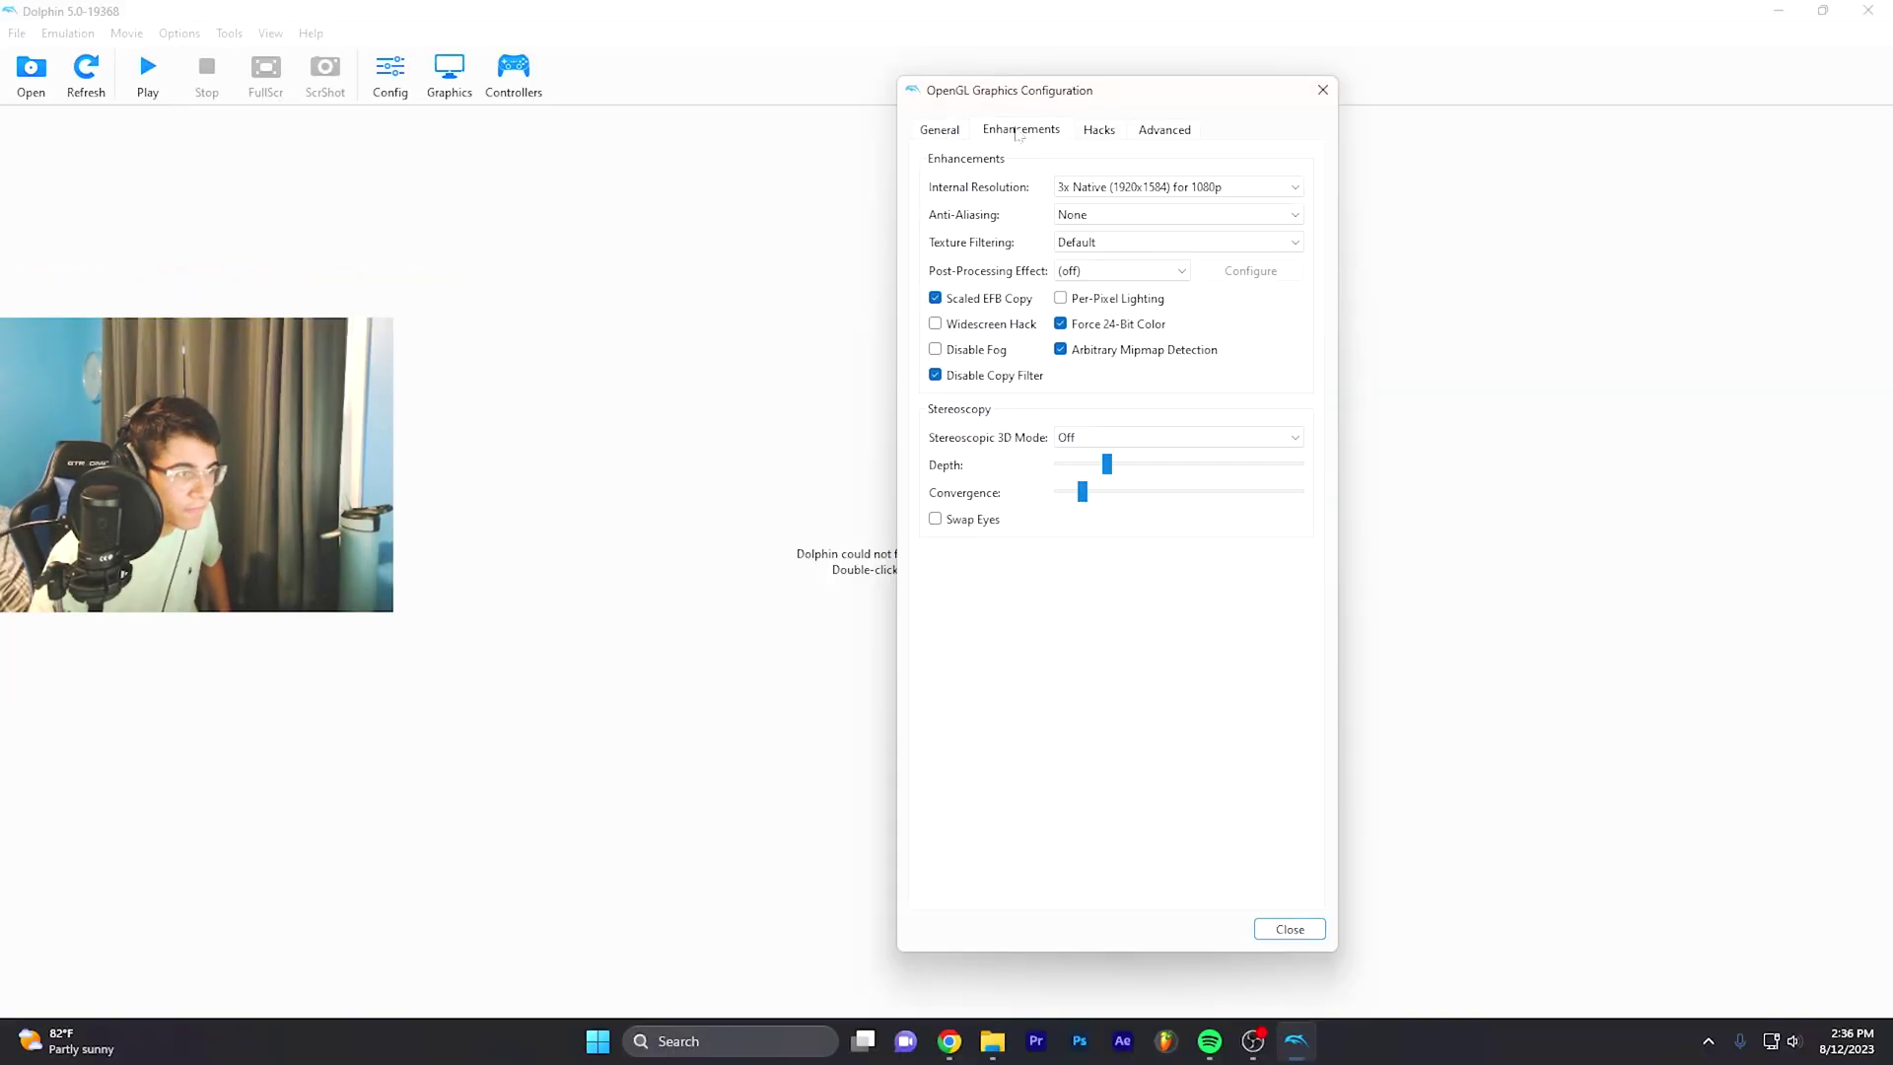
left_click(940, 130)
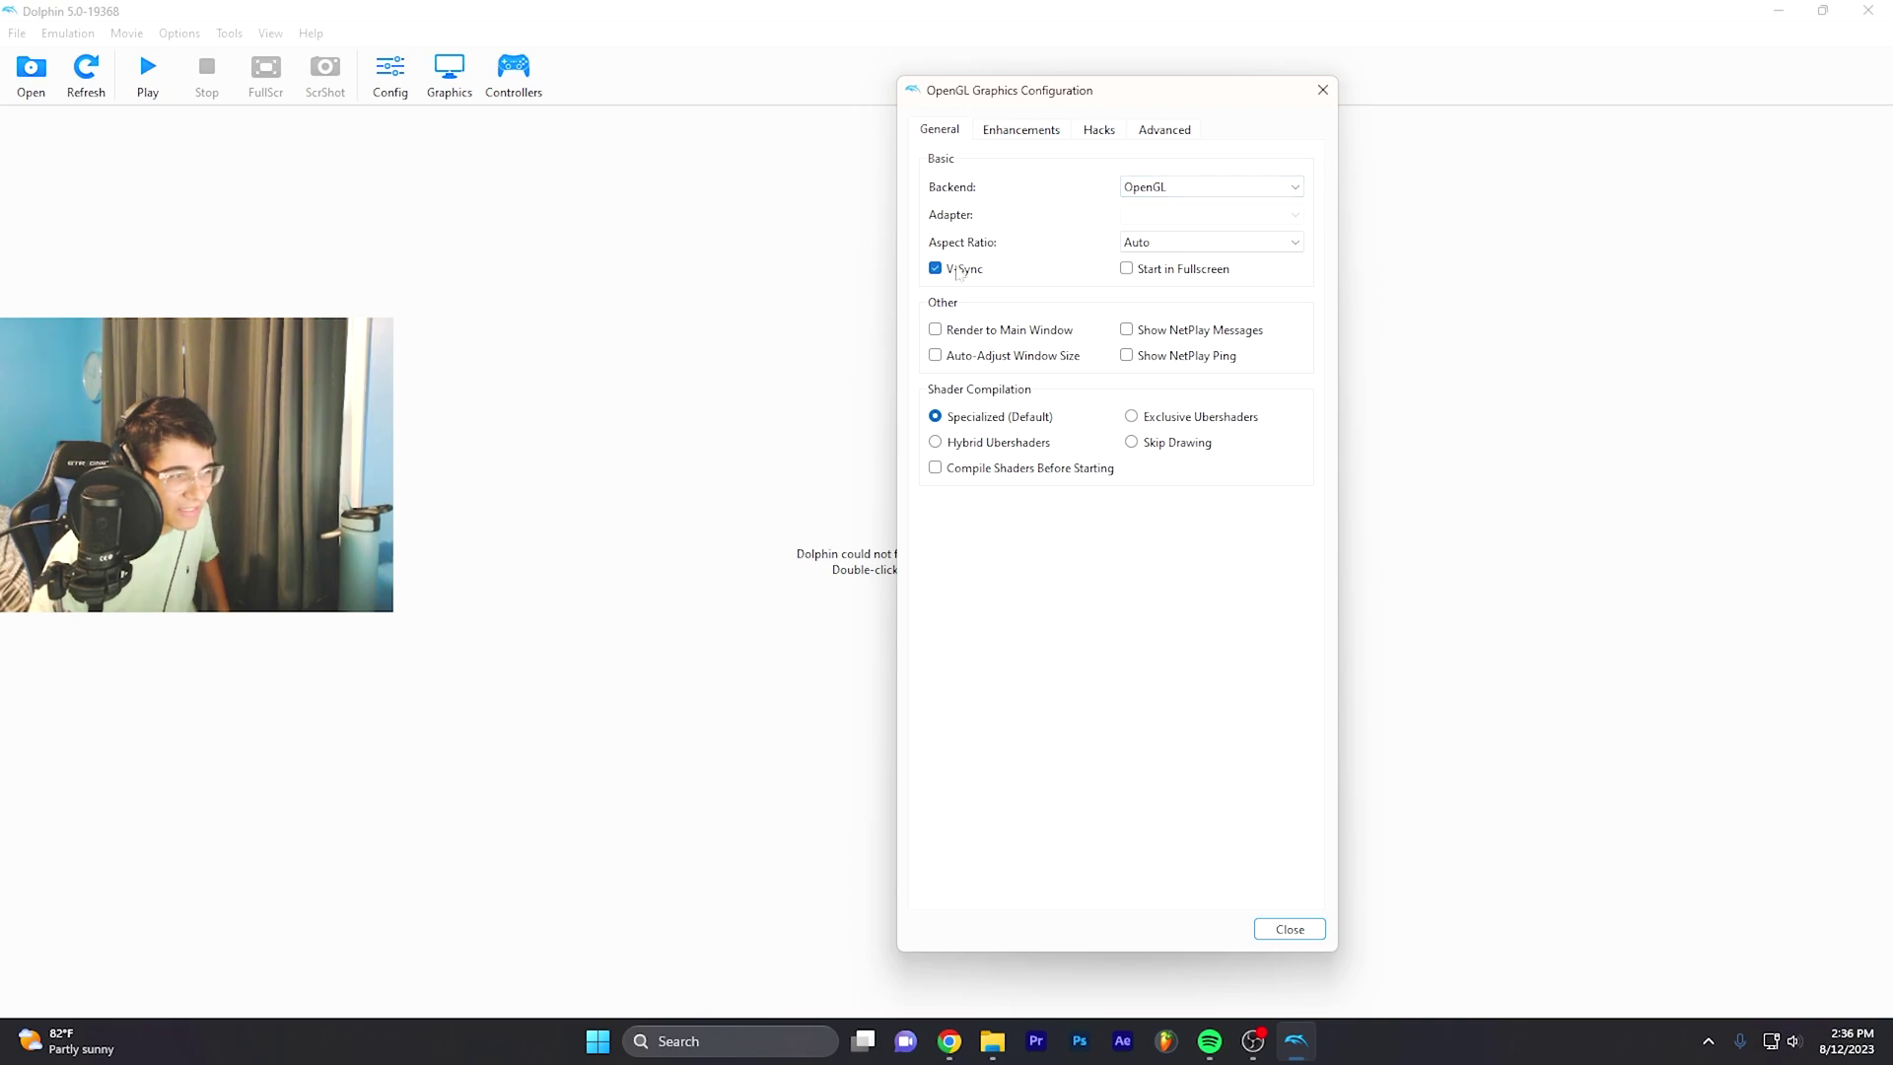
left_click(1126, 269)
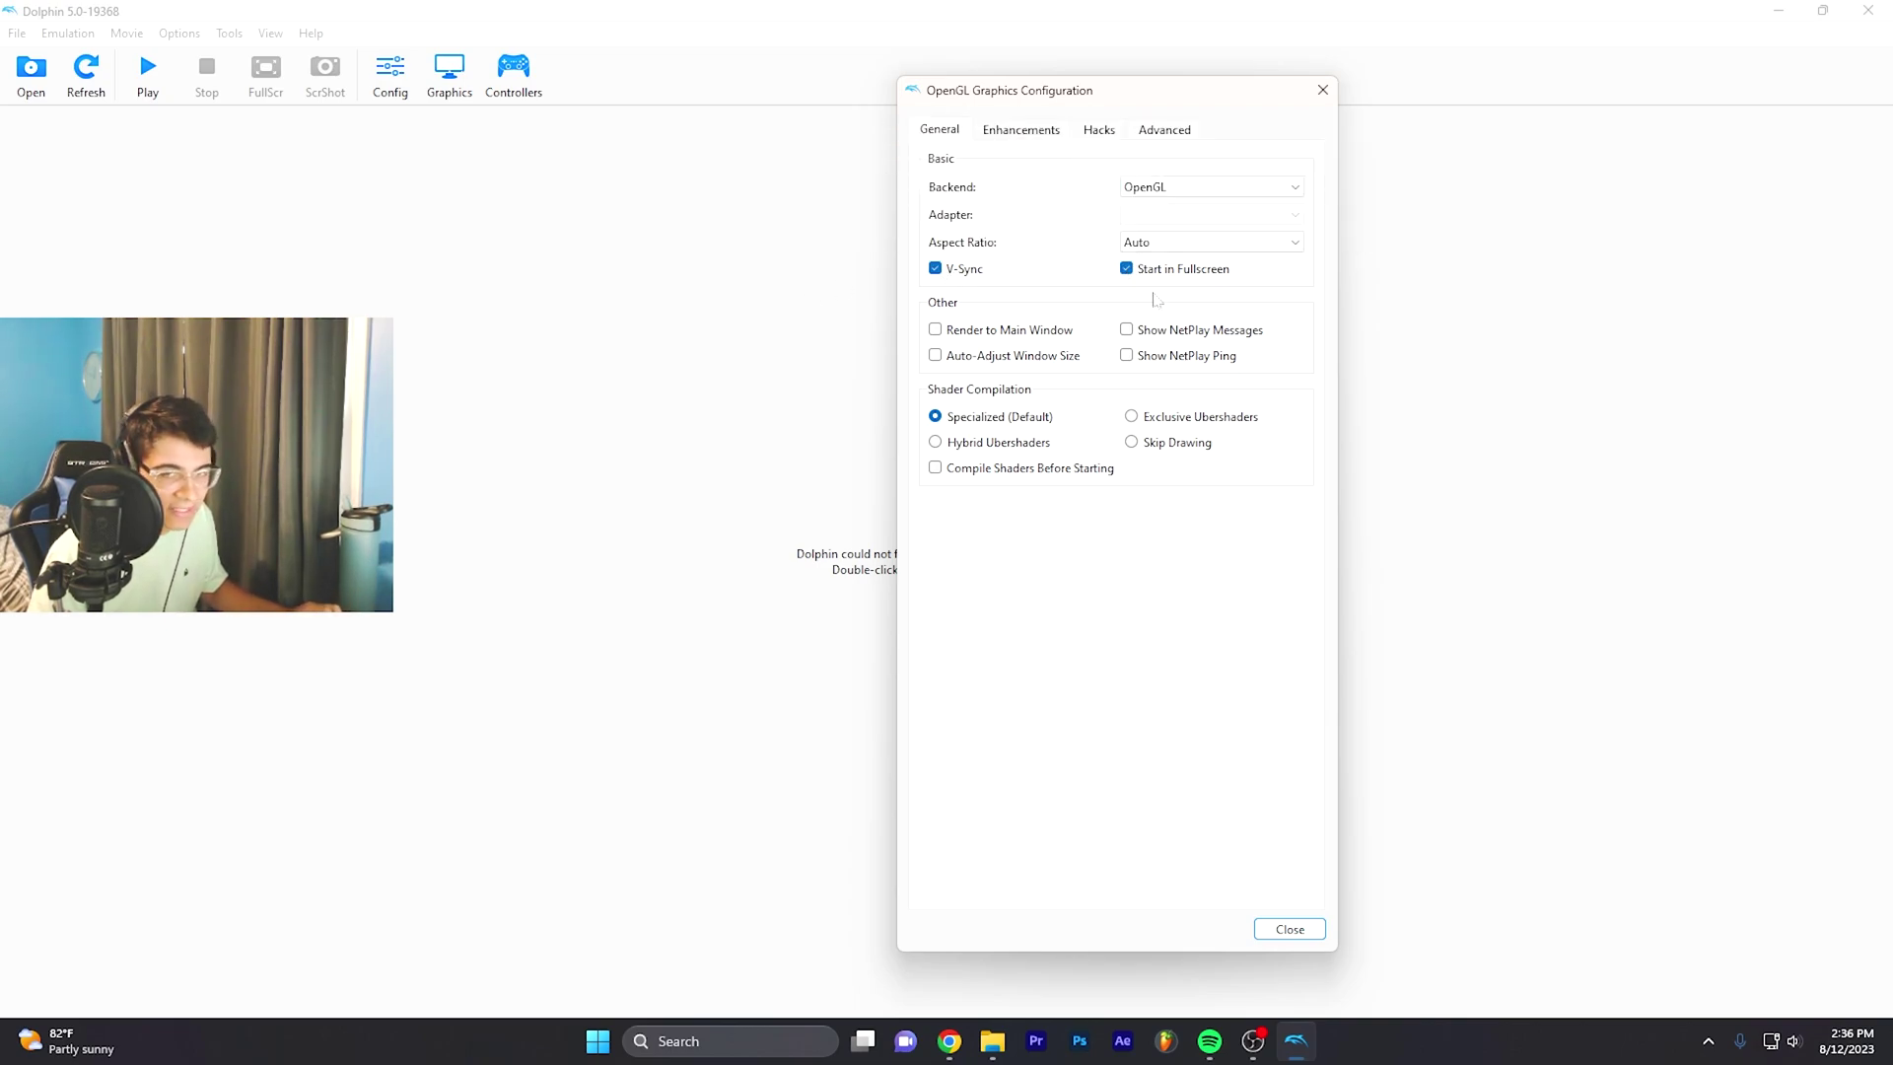
mouse_move(951, 283)
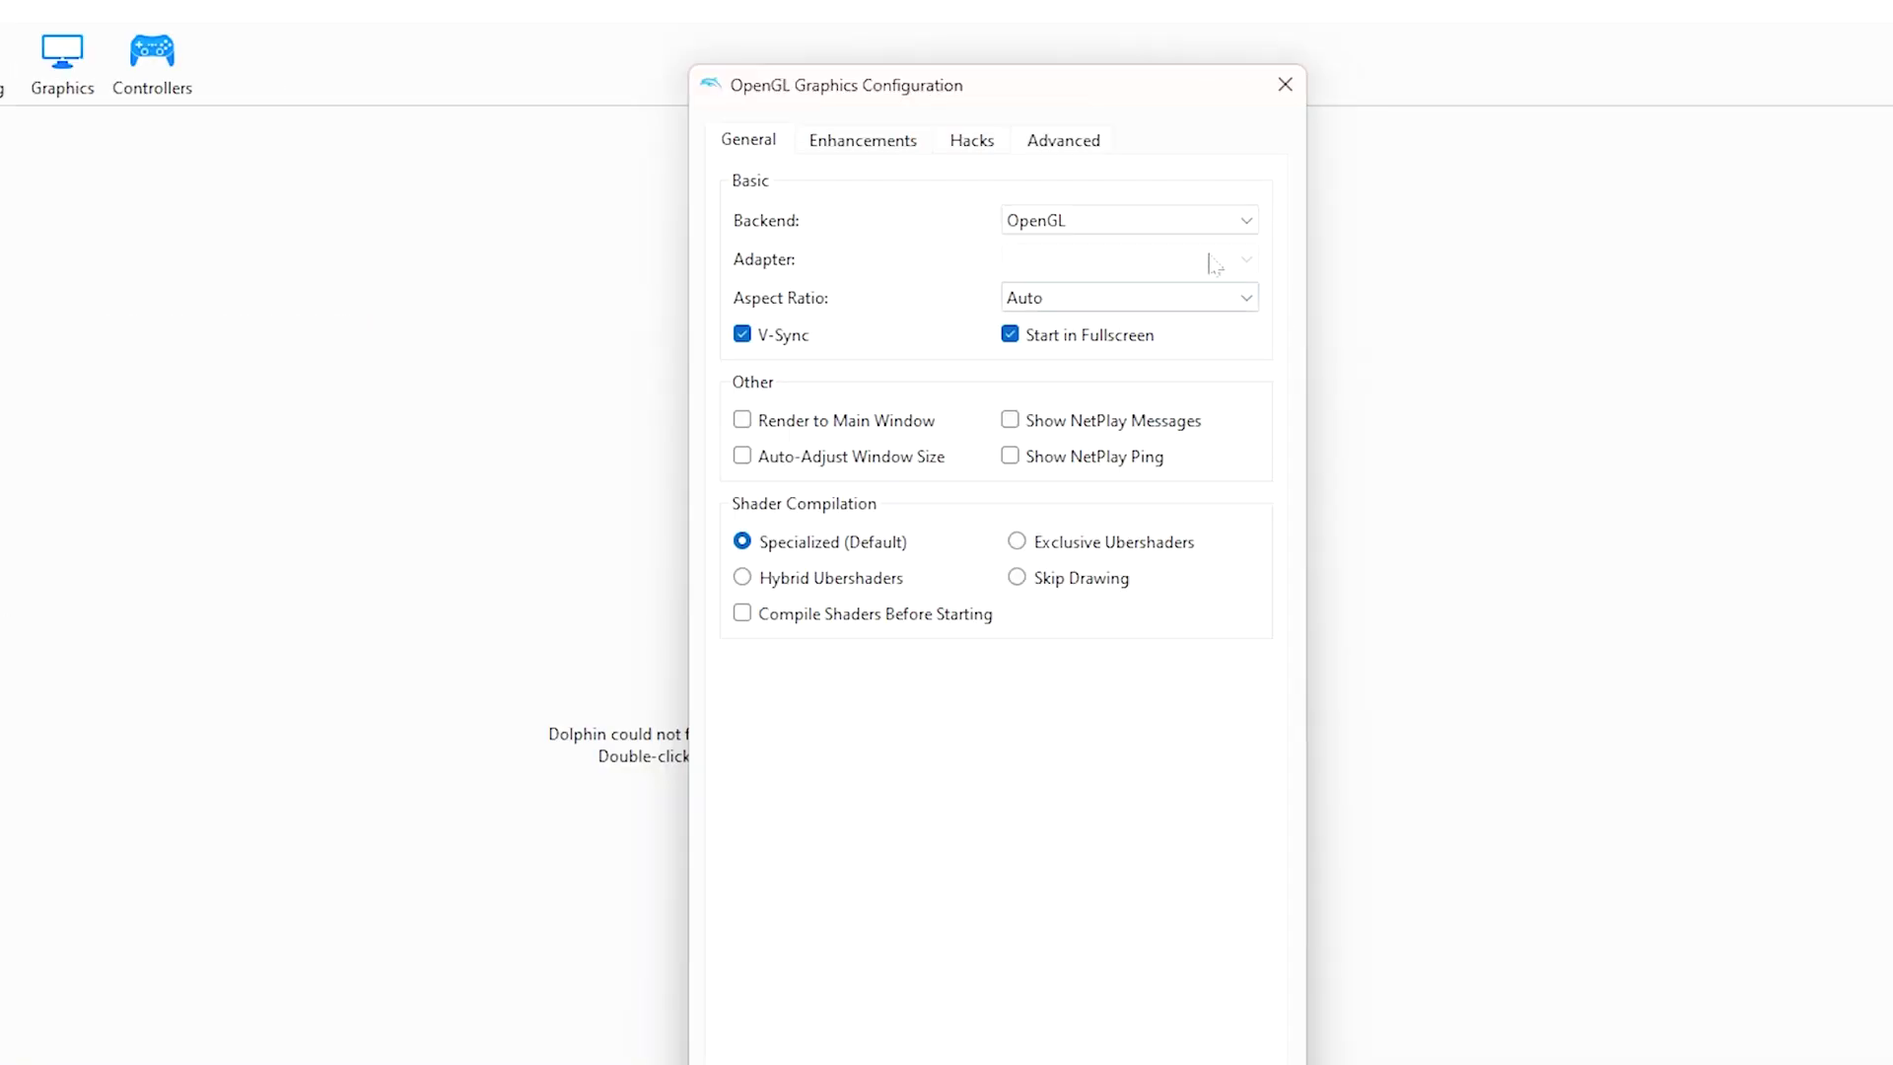
Step: Leave internal resolution at 3x Native (1080p), view Advanced options, then go to Controllers
left_click(833, 141)
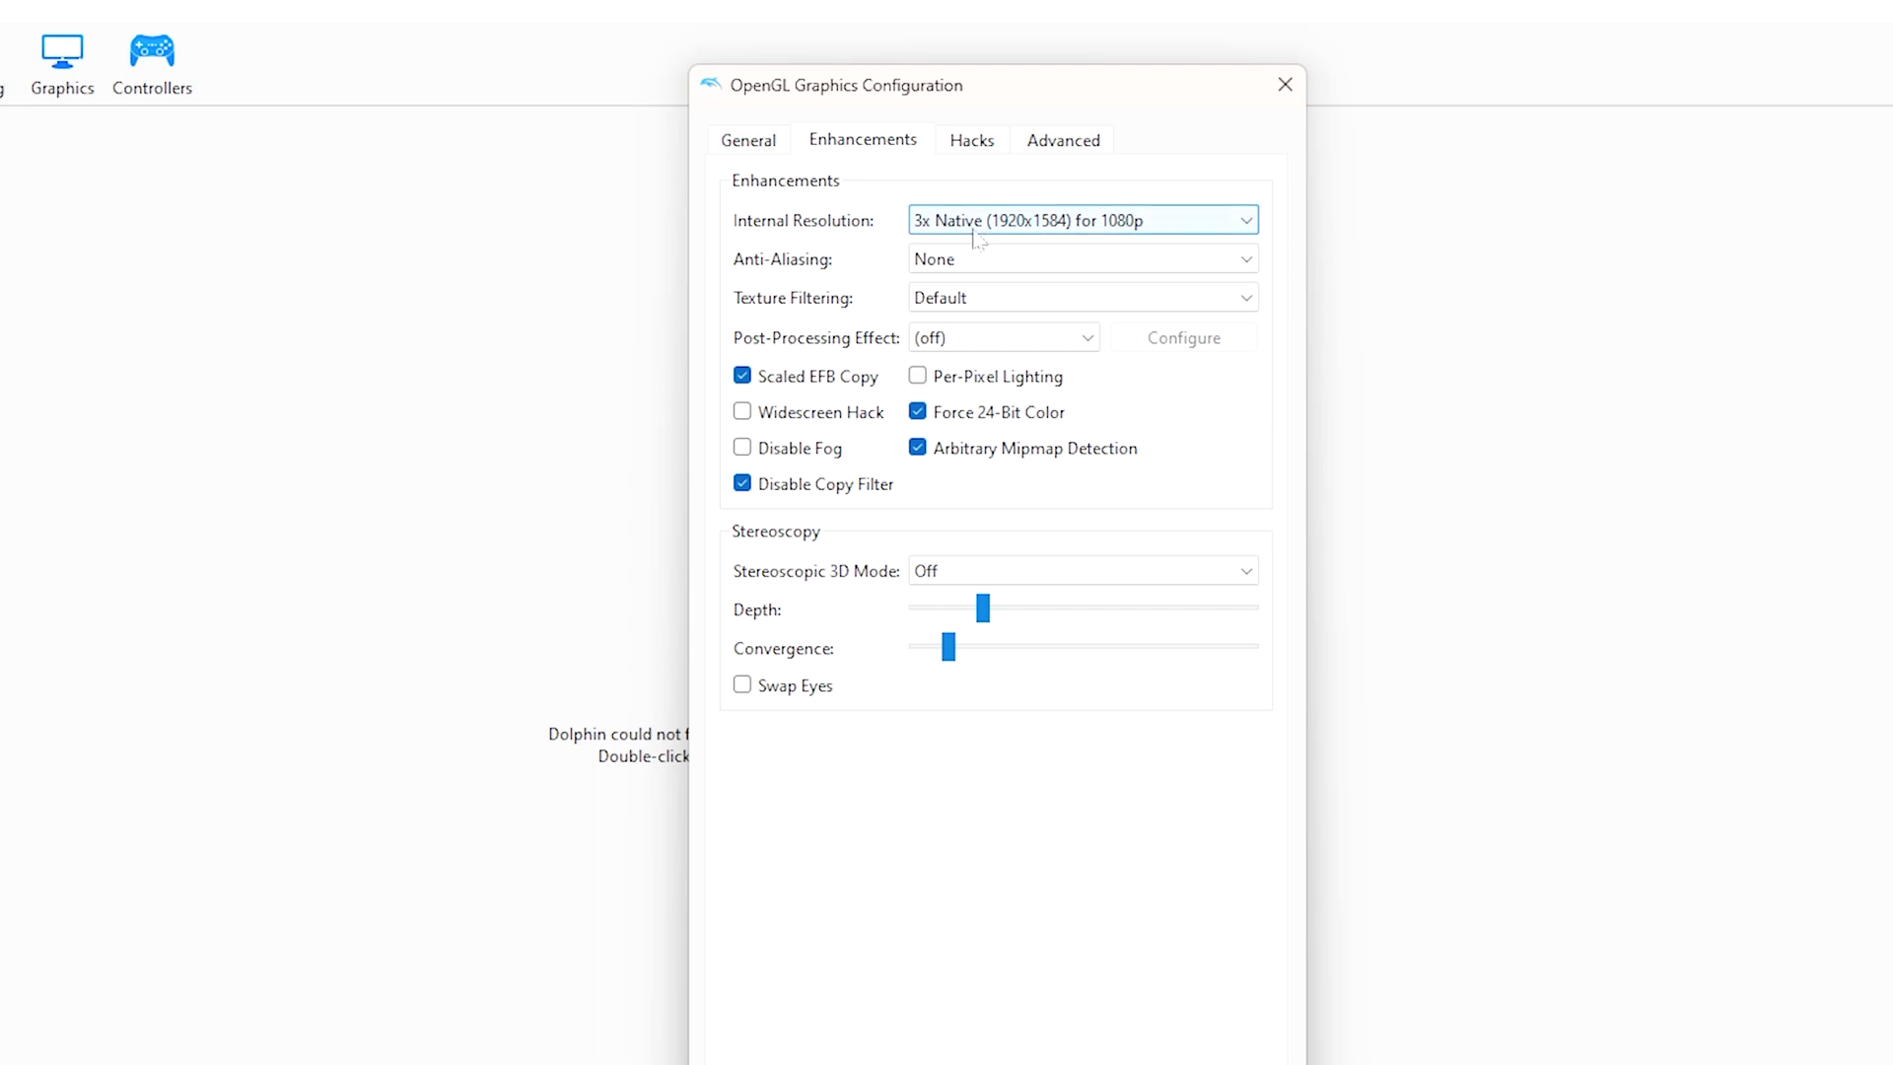
mouse_move(974, 226)
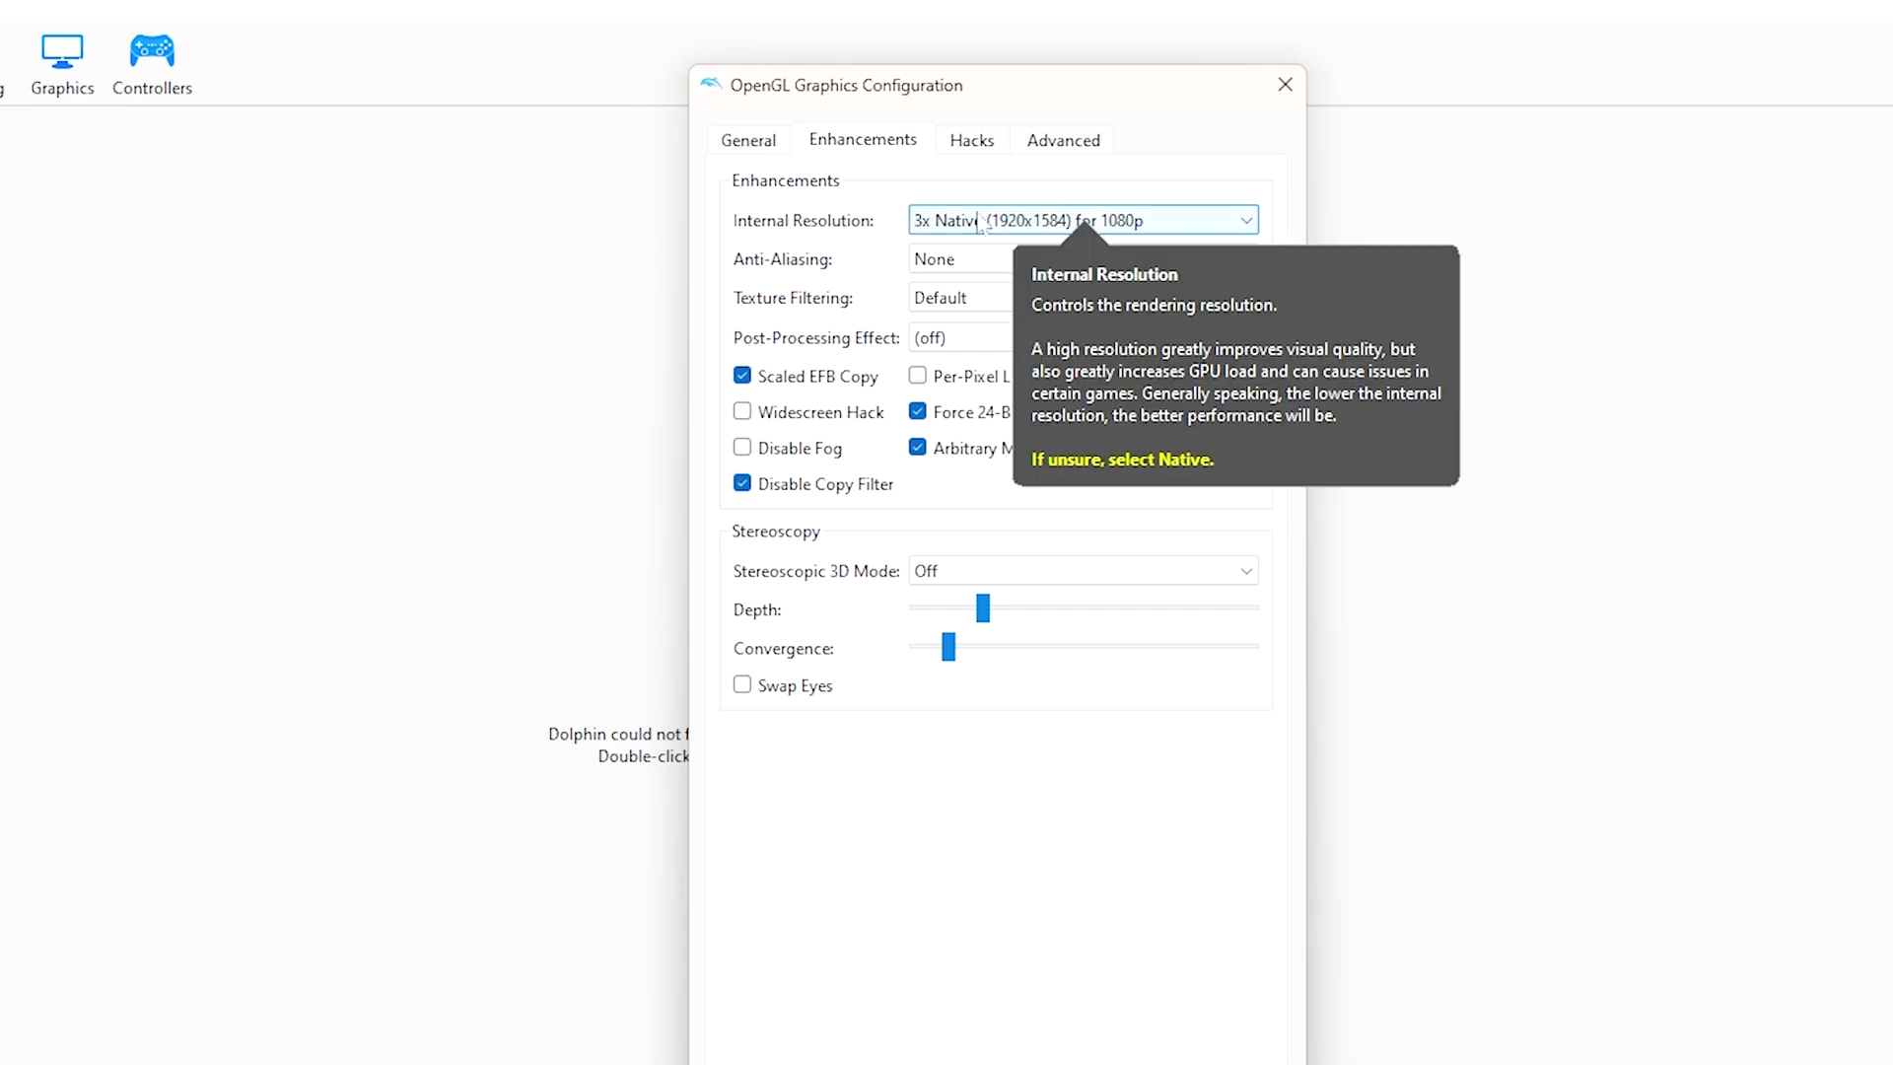
left_click(979, 223)
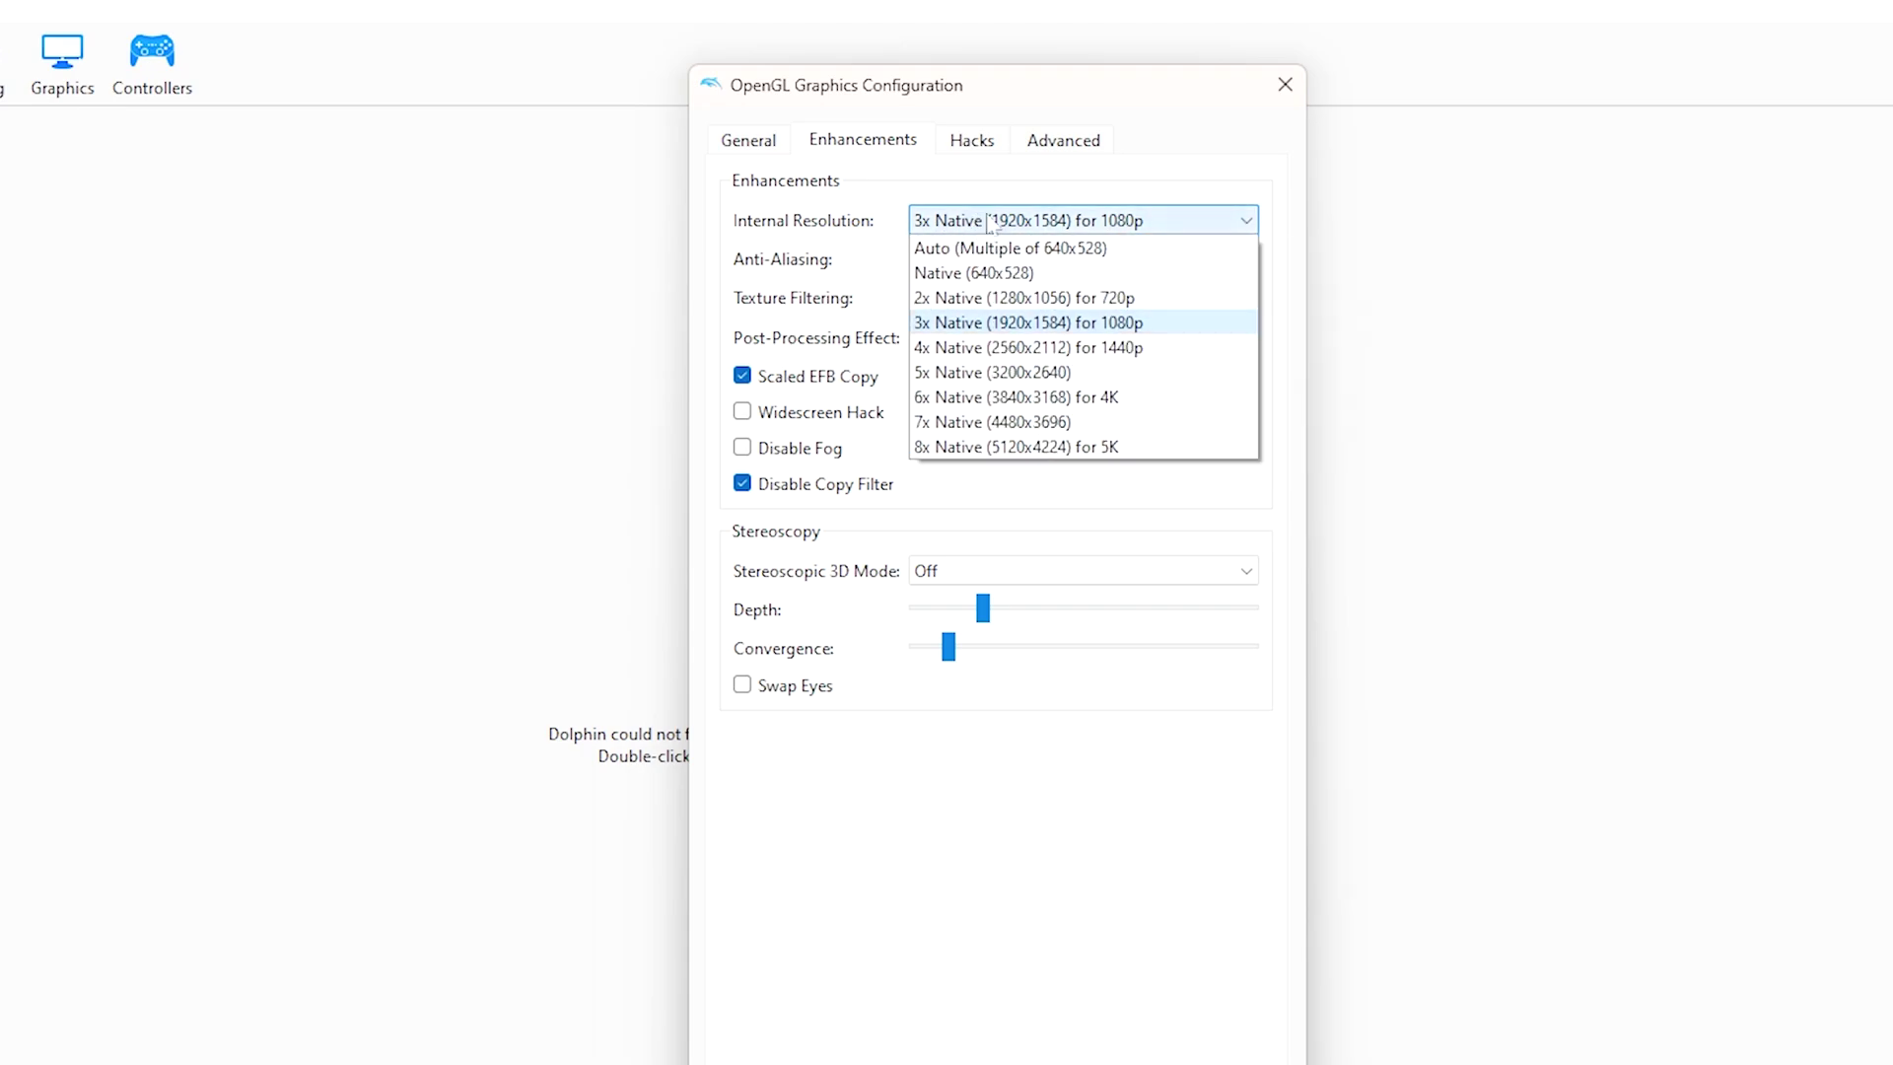
left_click(1105, 193)
left_click(1063, 140)
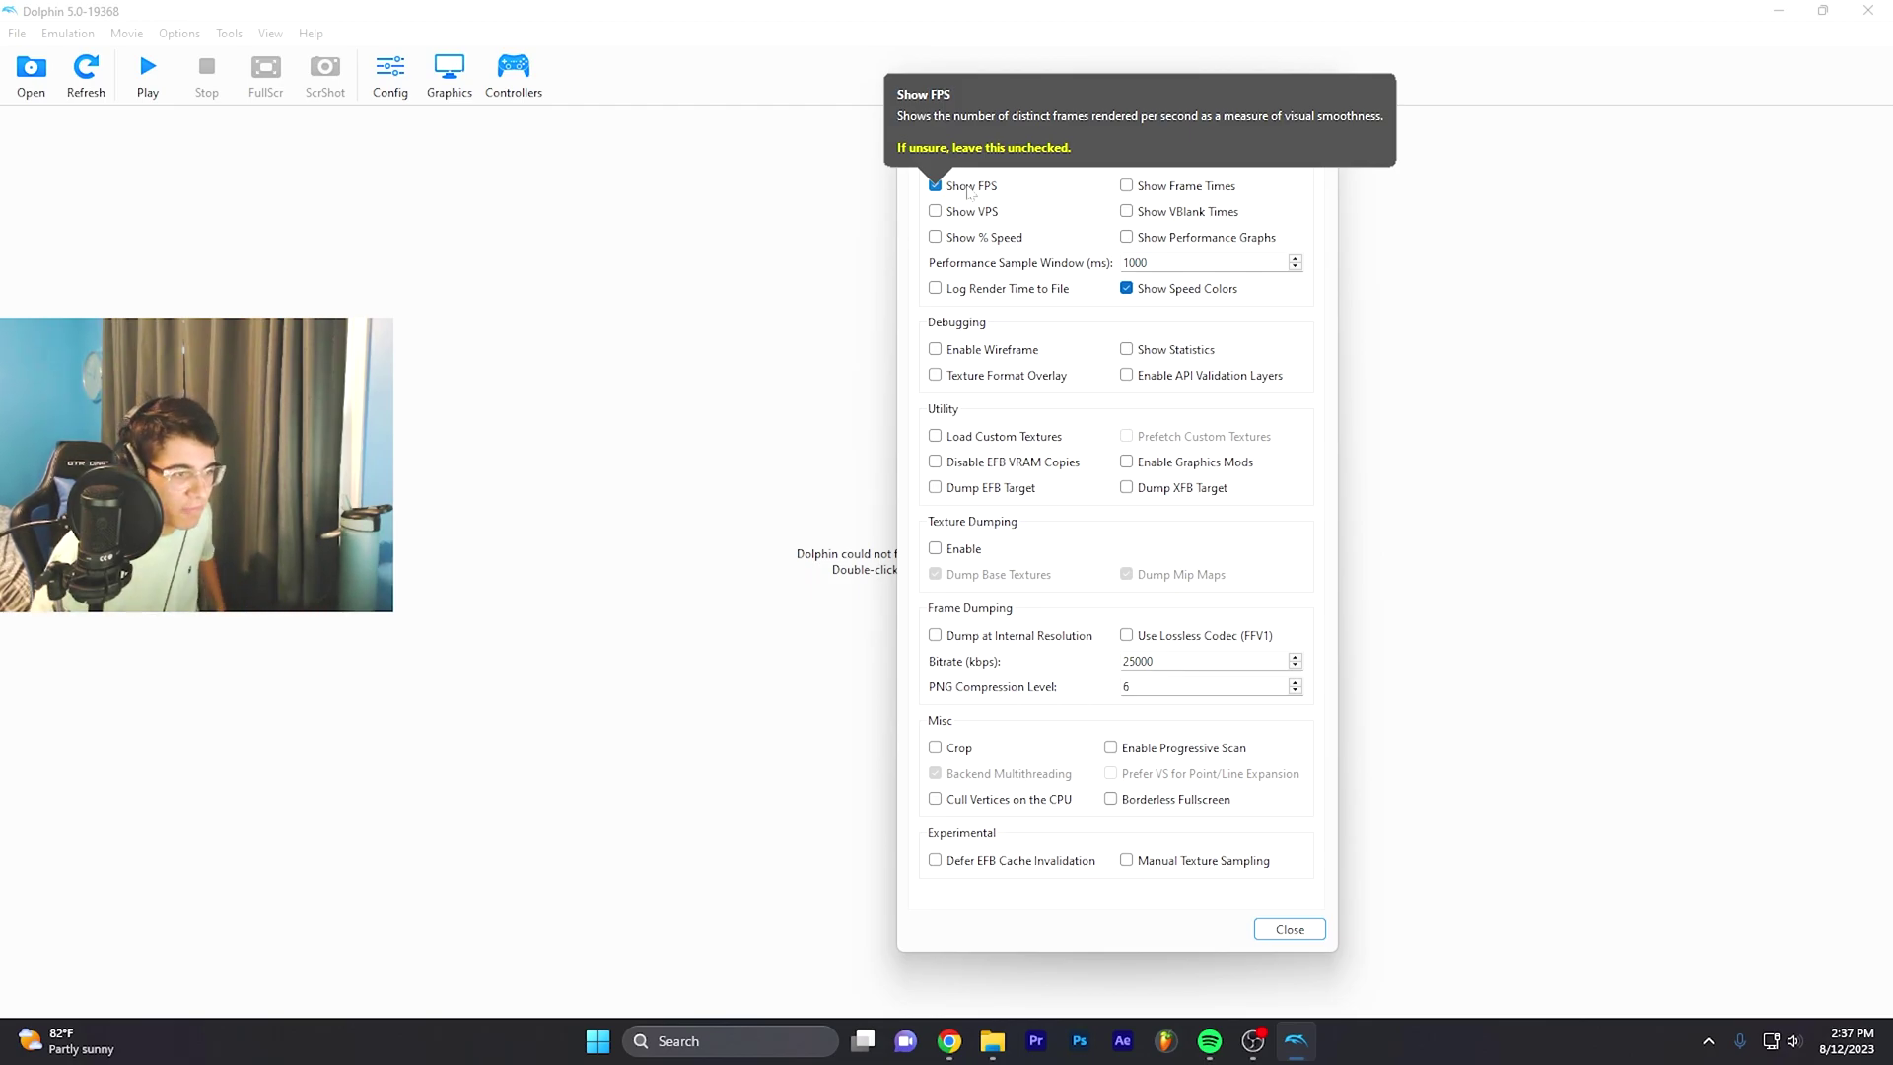
key("Escape")
left_click(513, 77)
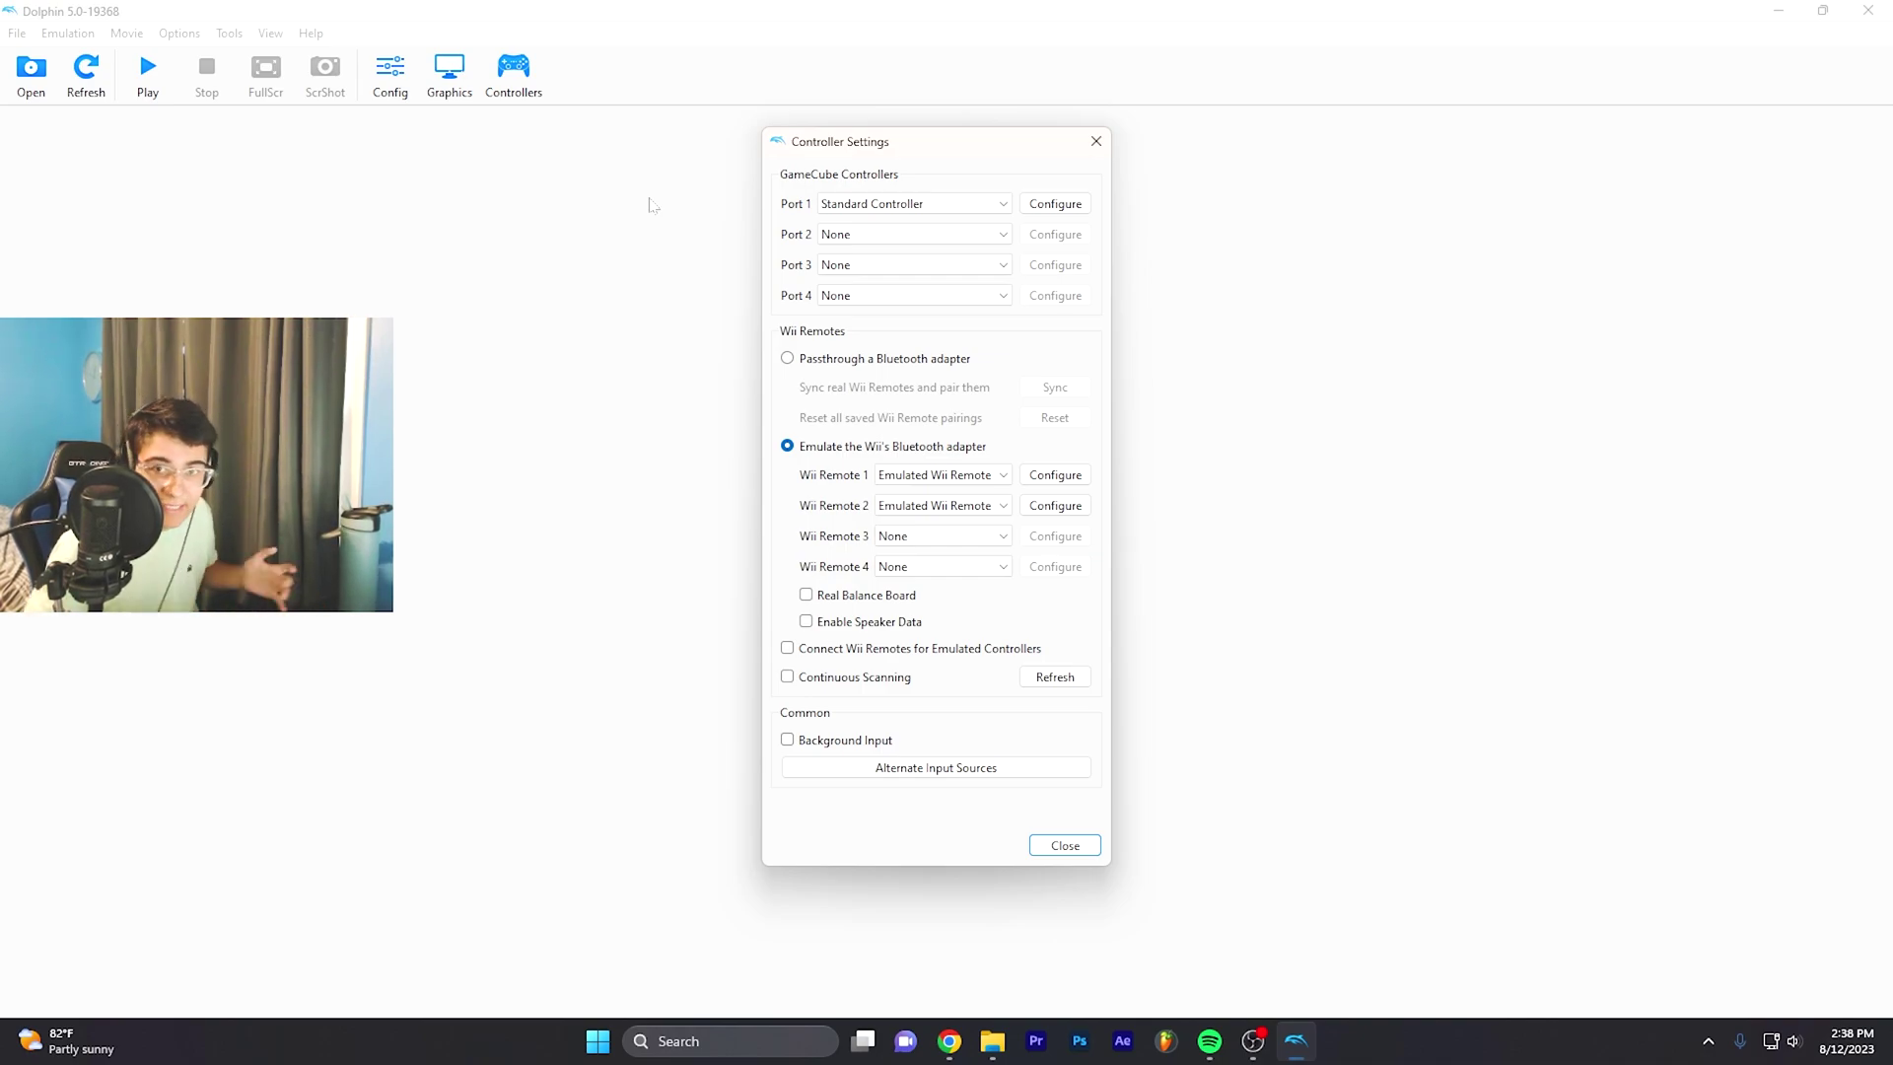
left_click(964, 473)
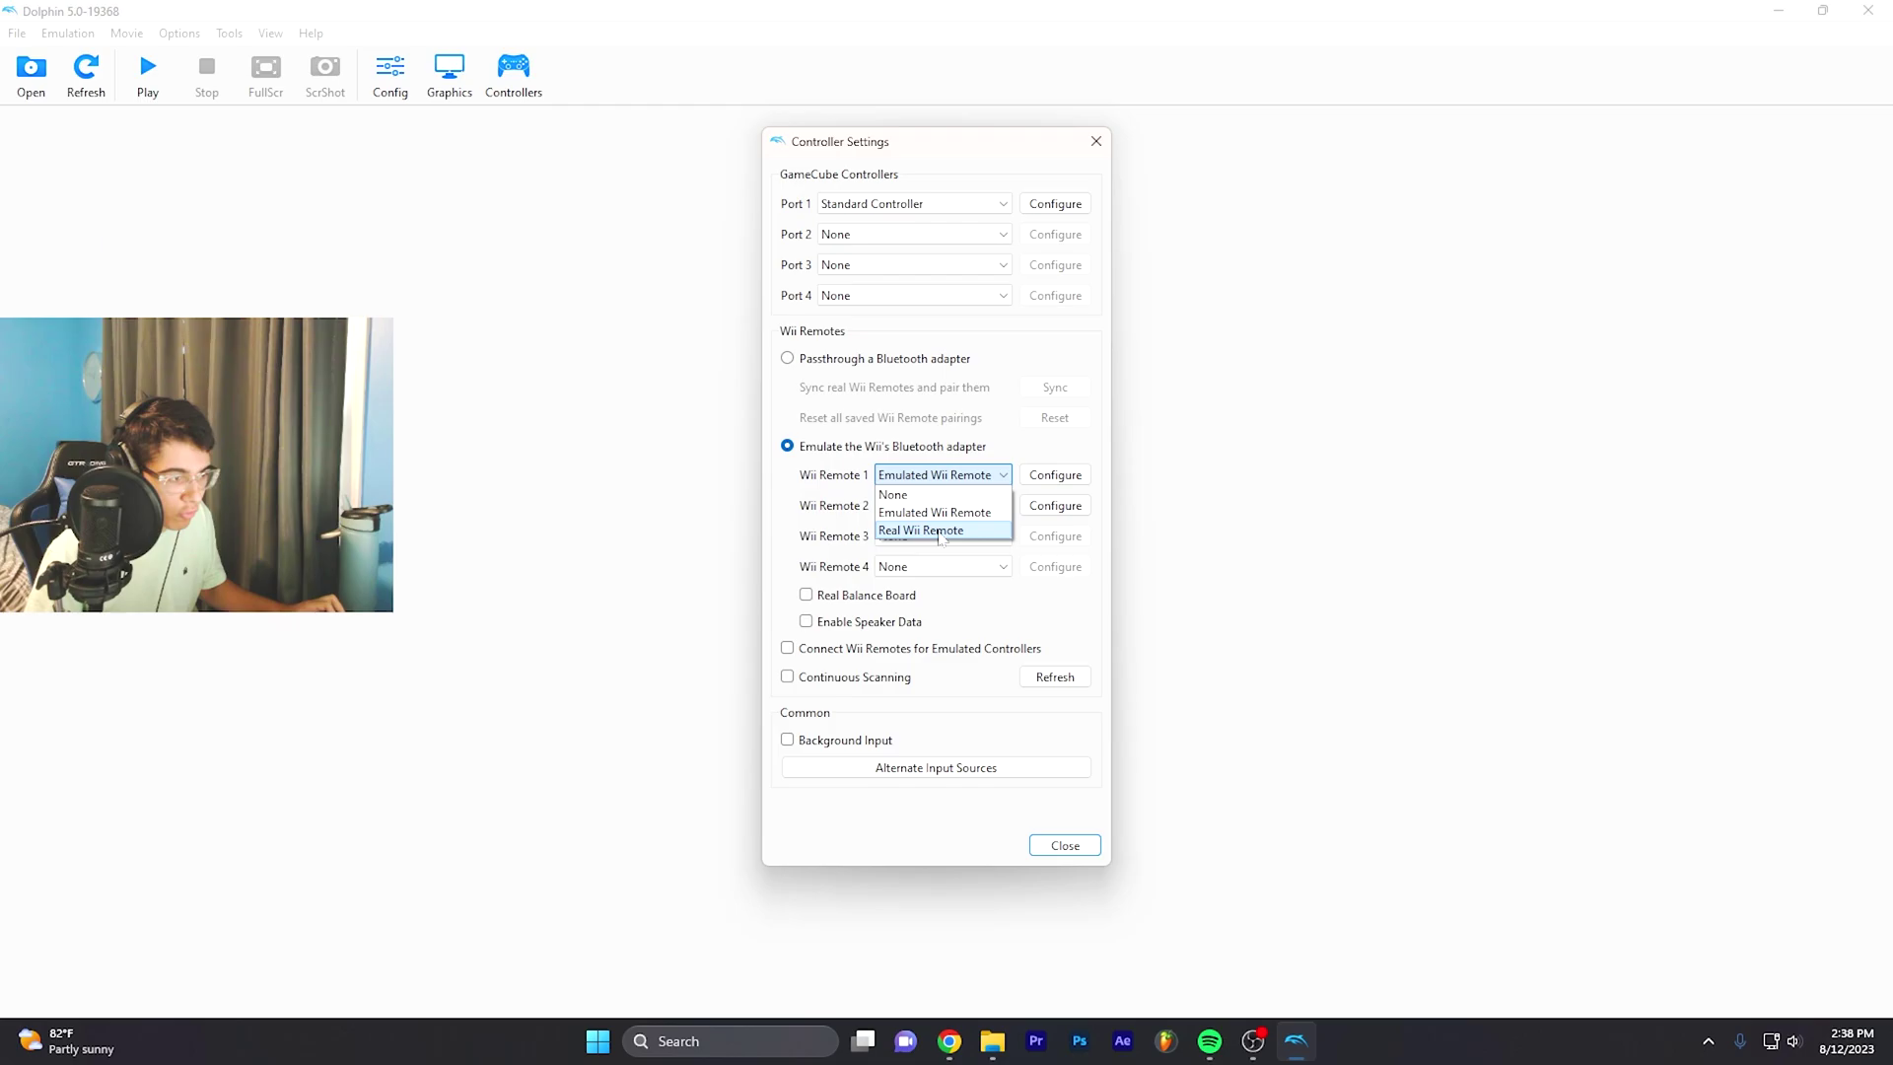
left_click(965, 475)
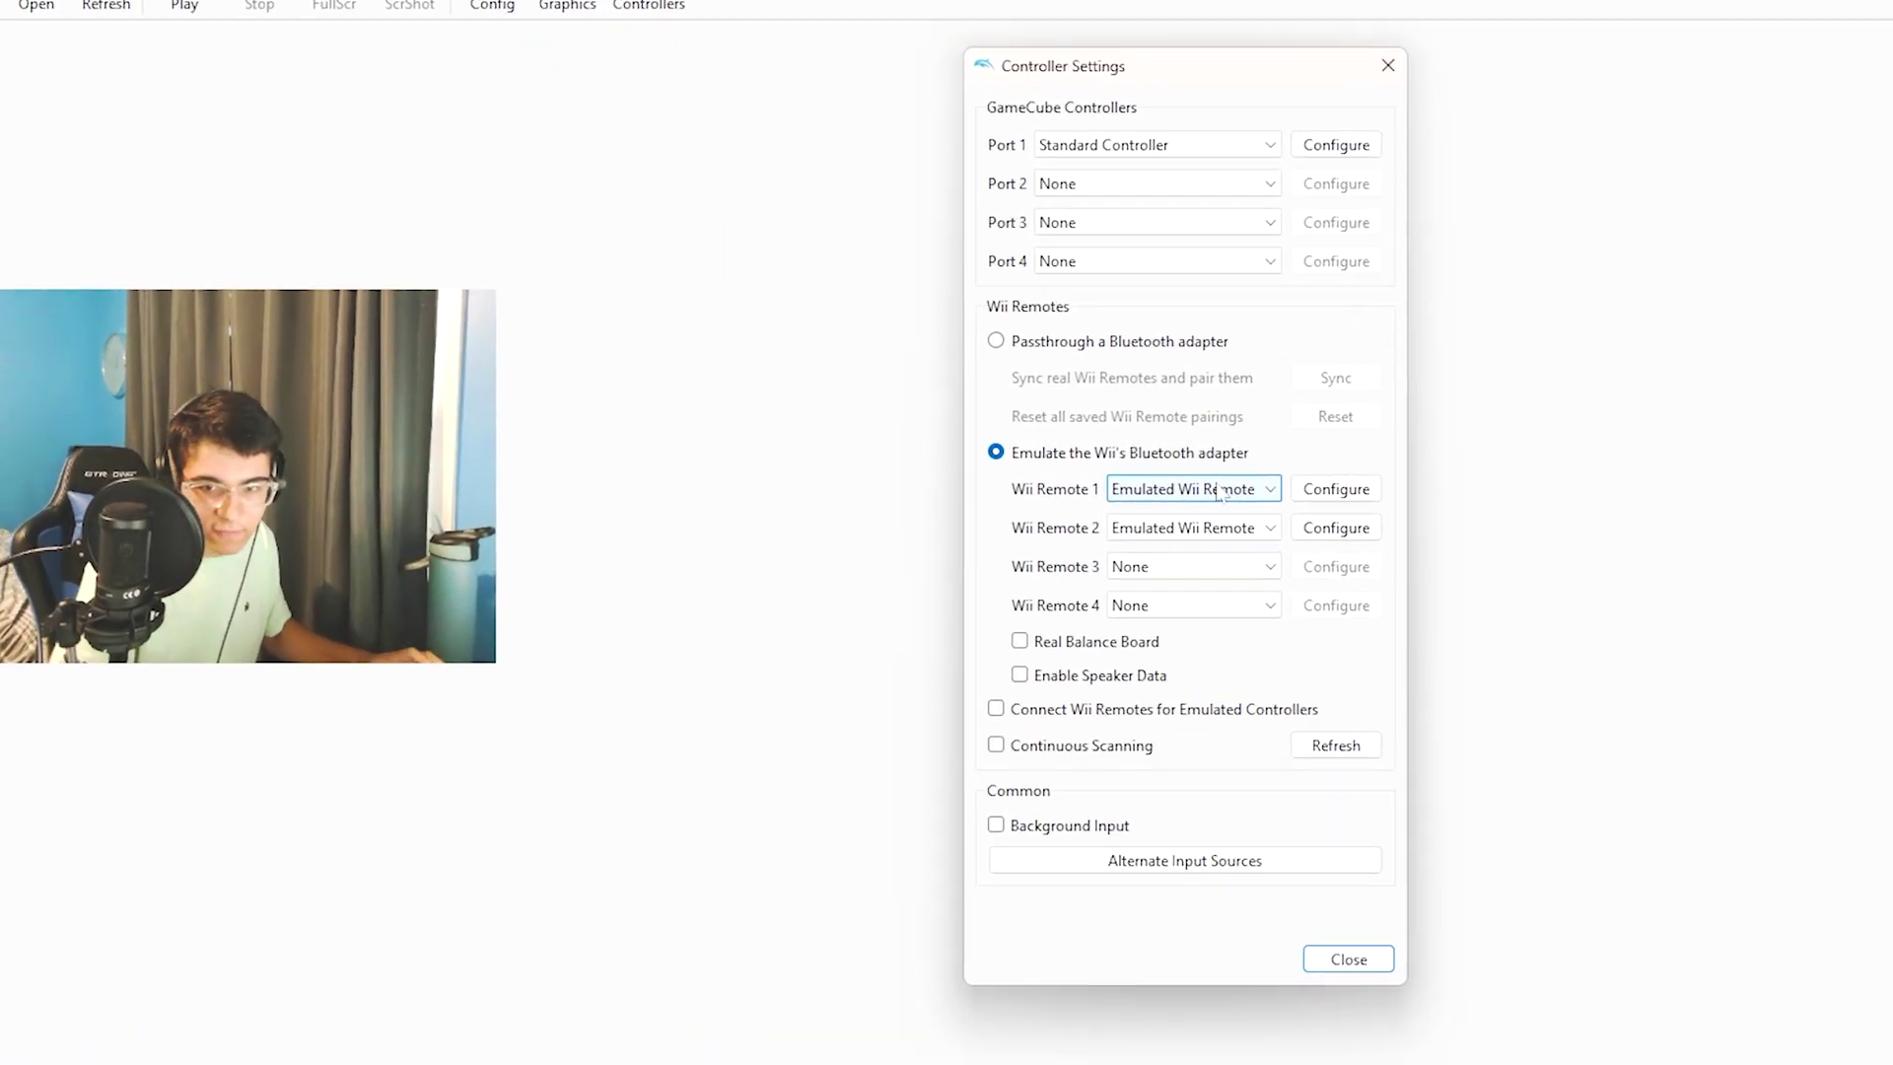
left_click(1336, 489)
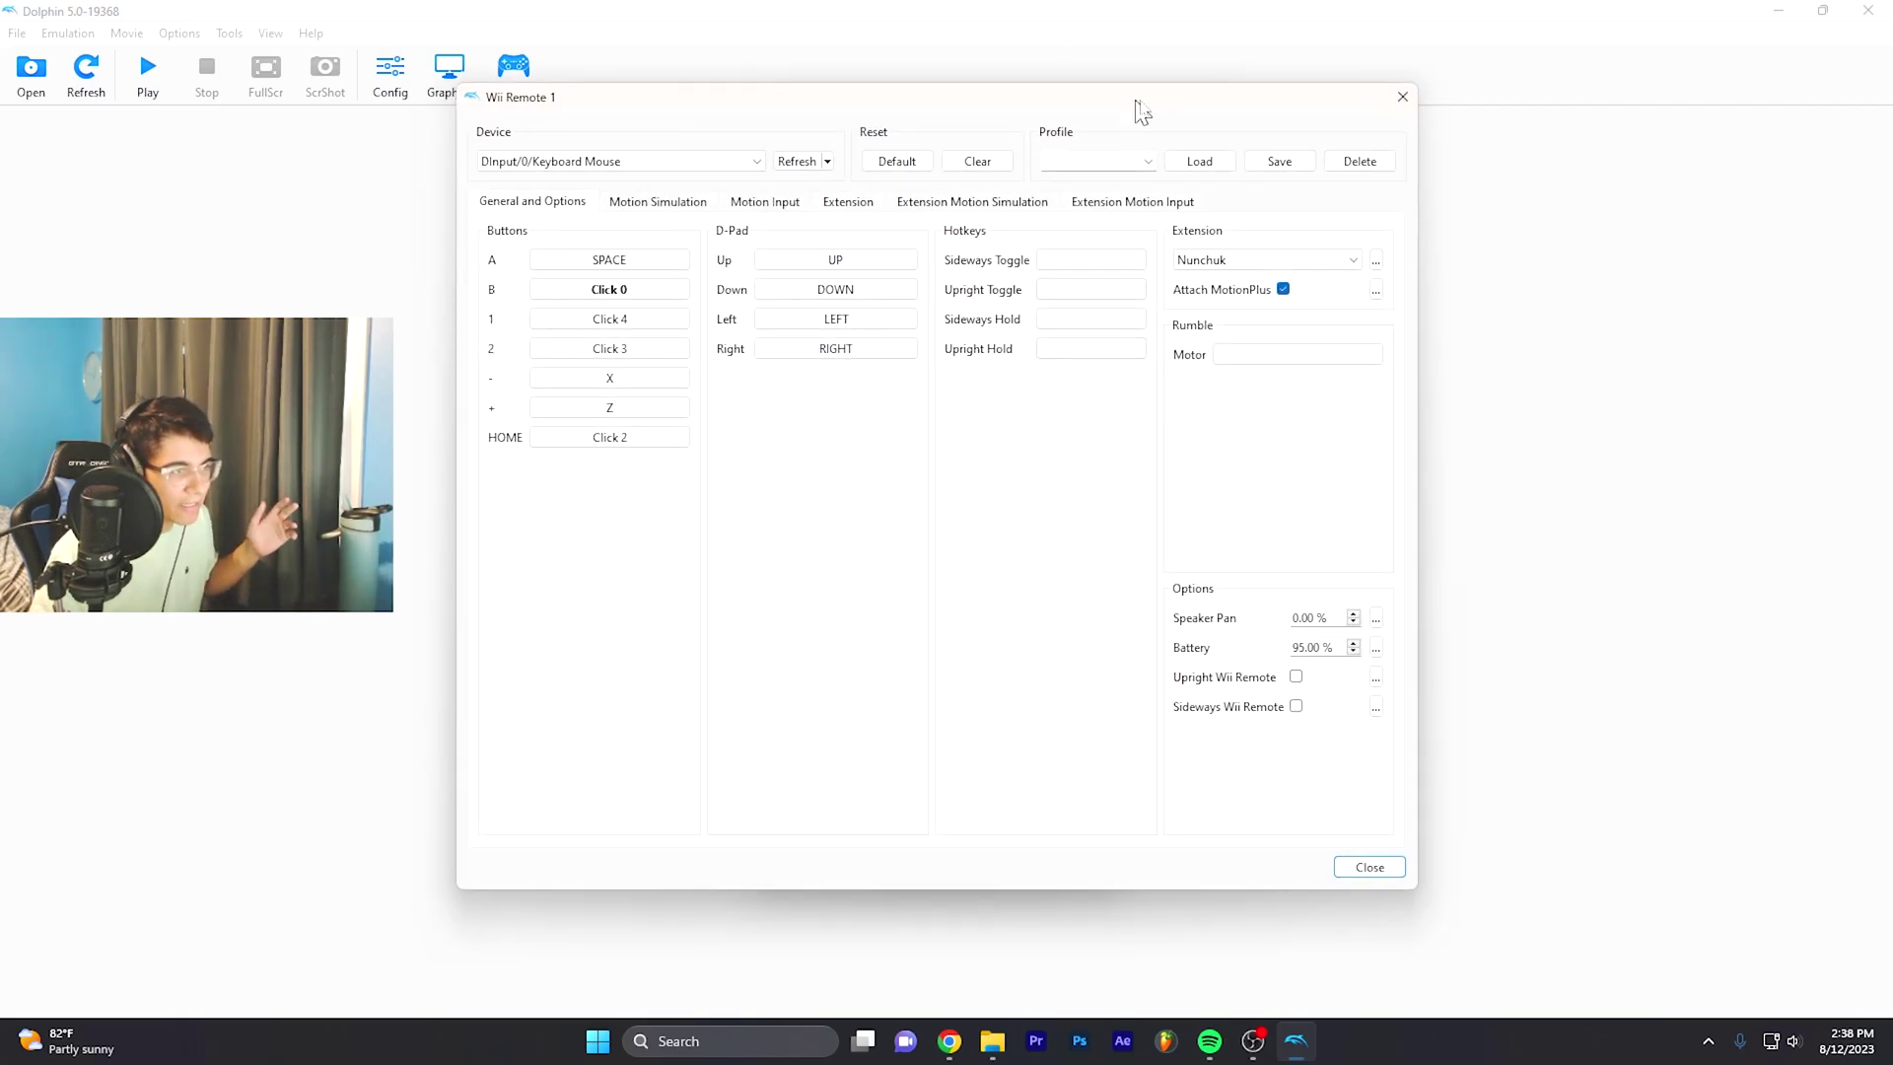
left_click_drag(1120, 103, 1415, 139)
left_click(1698, 141)
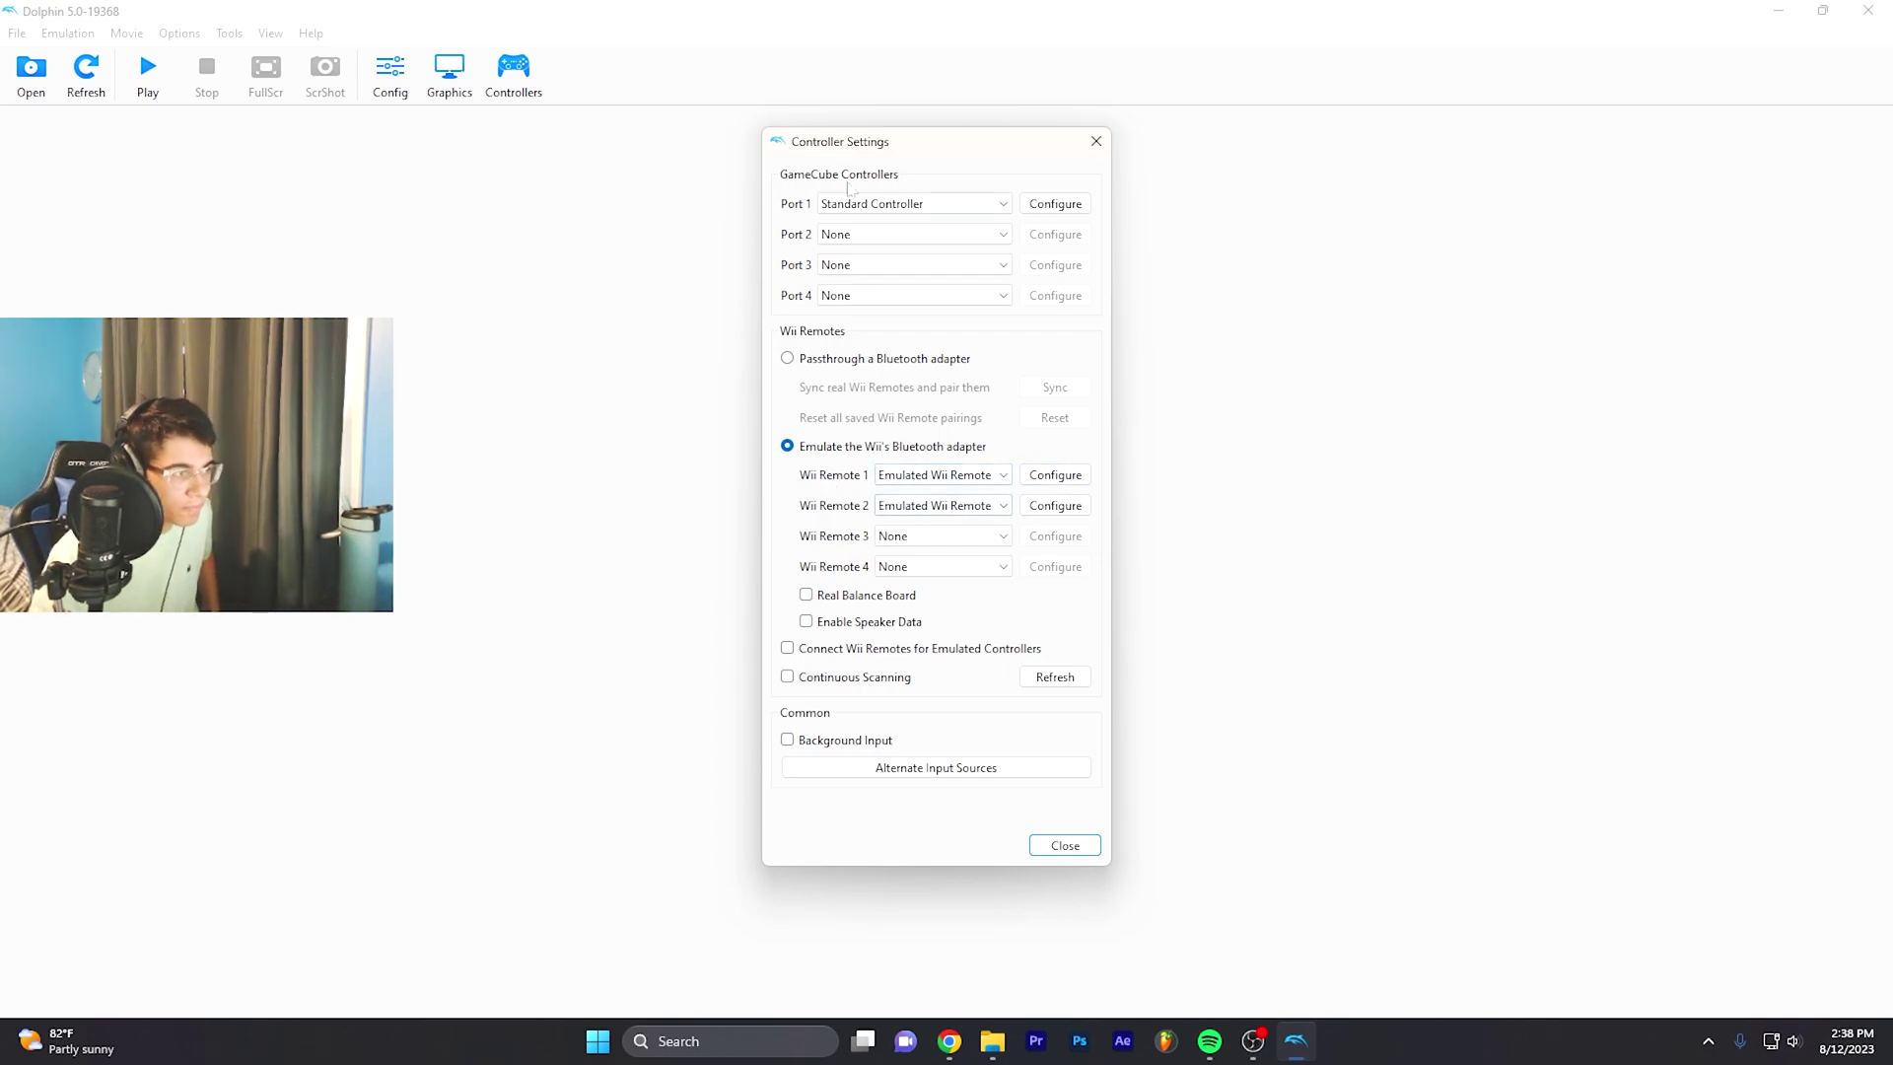
left_click(1071, 206)
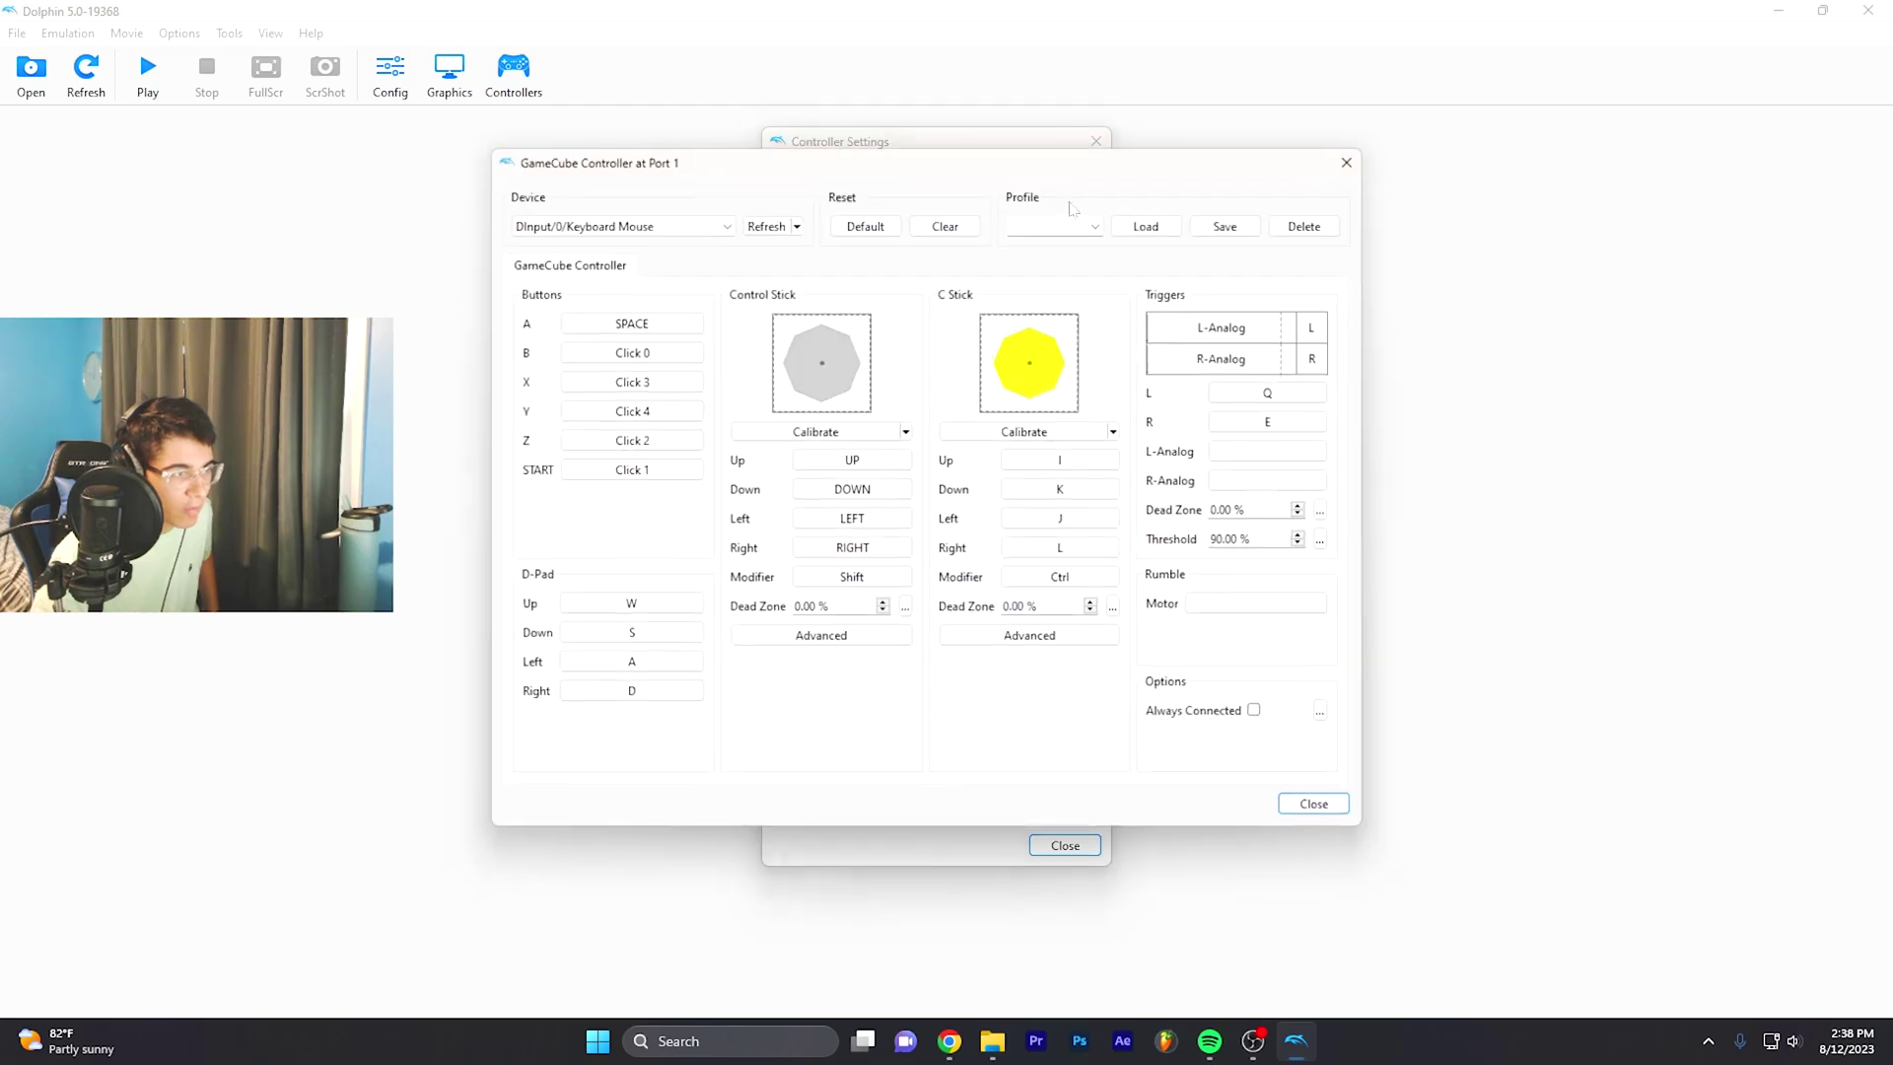
left_click(1346, 162)
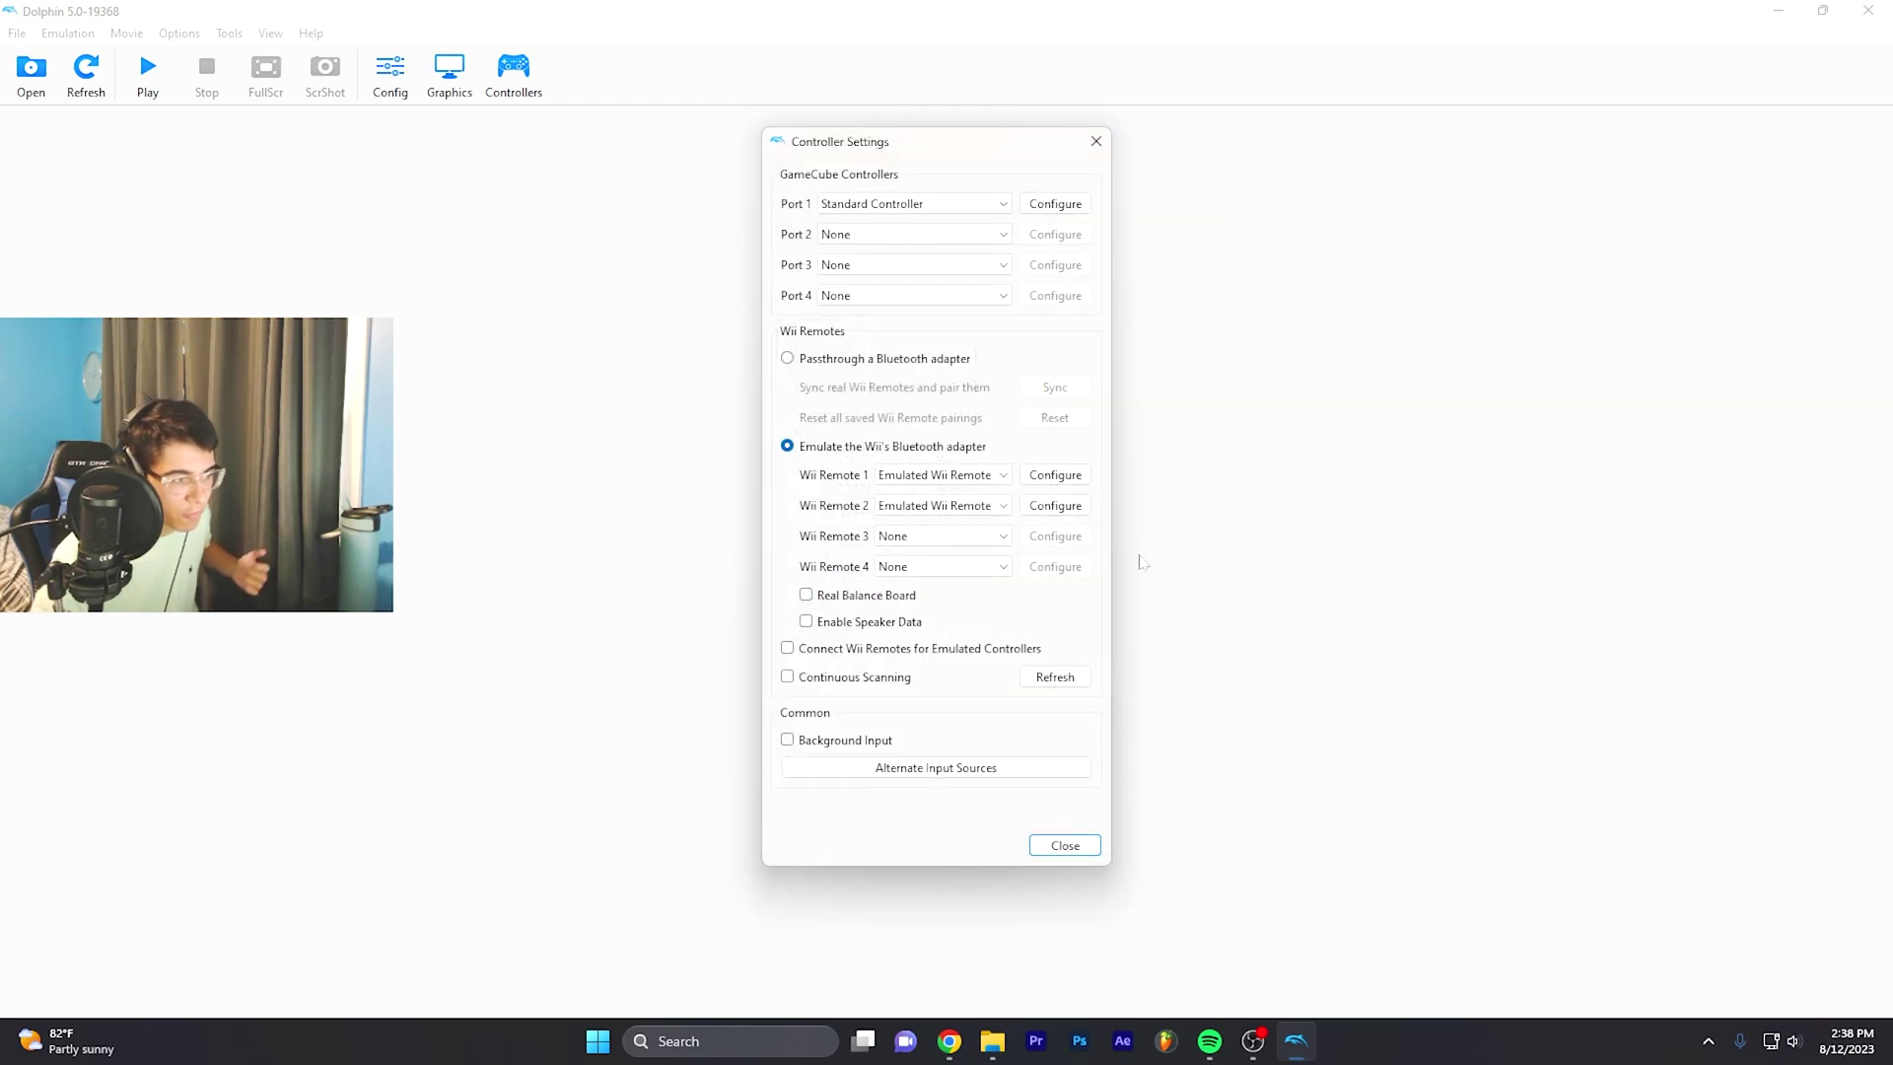
Step: Show Wii Remote 1's Motion Simulation mappings for Shake, Tilt and Swing
left_click(1057, 475)
left_click_drag(1151, 110, 1285, 163)
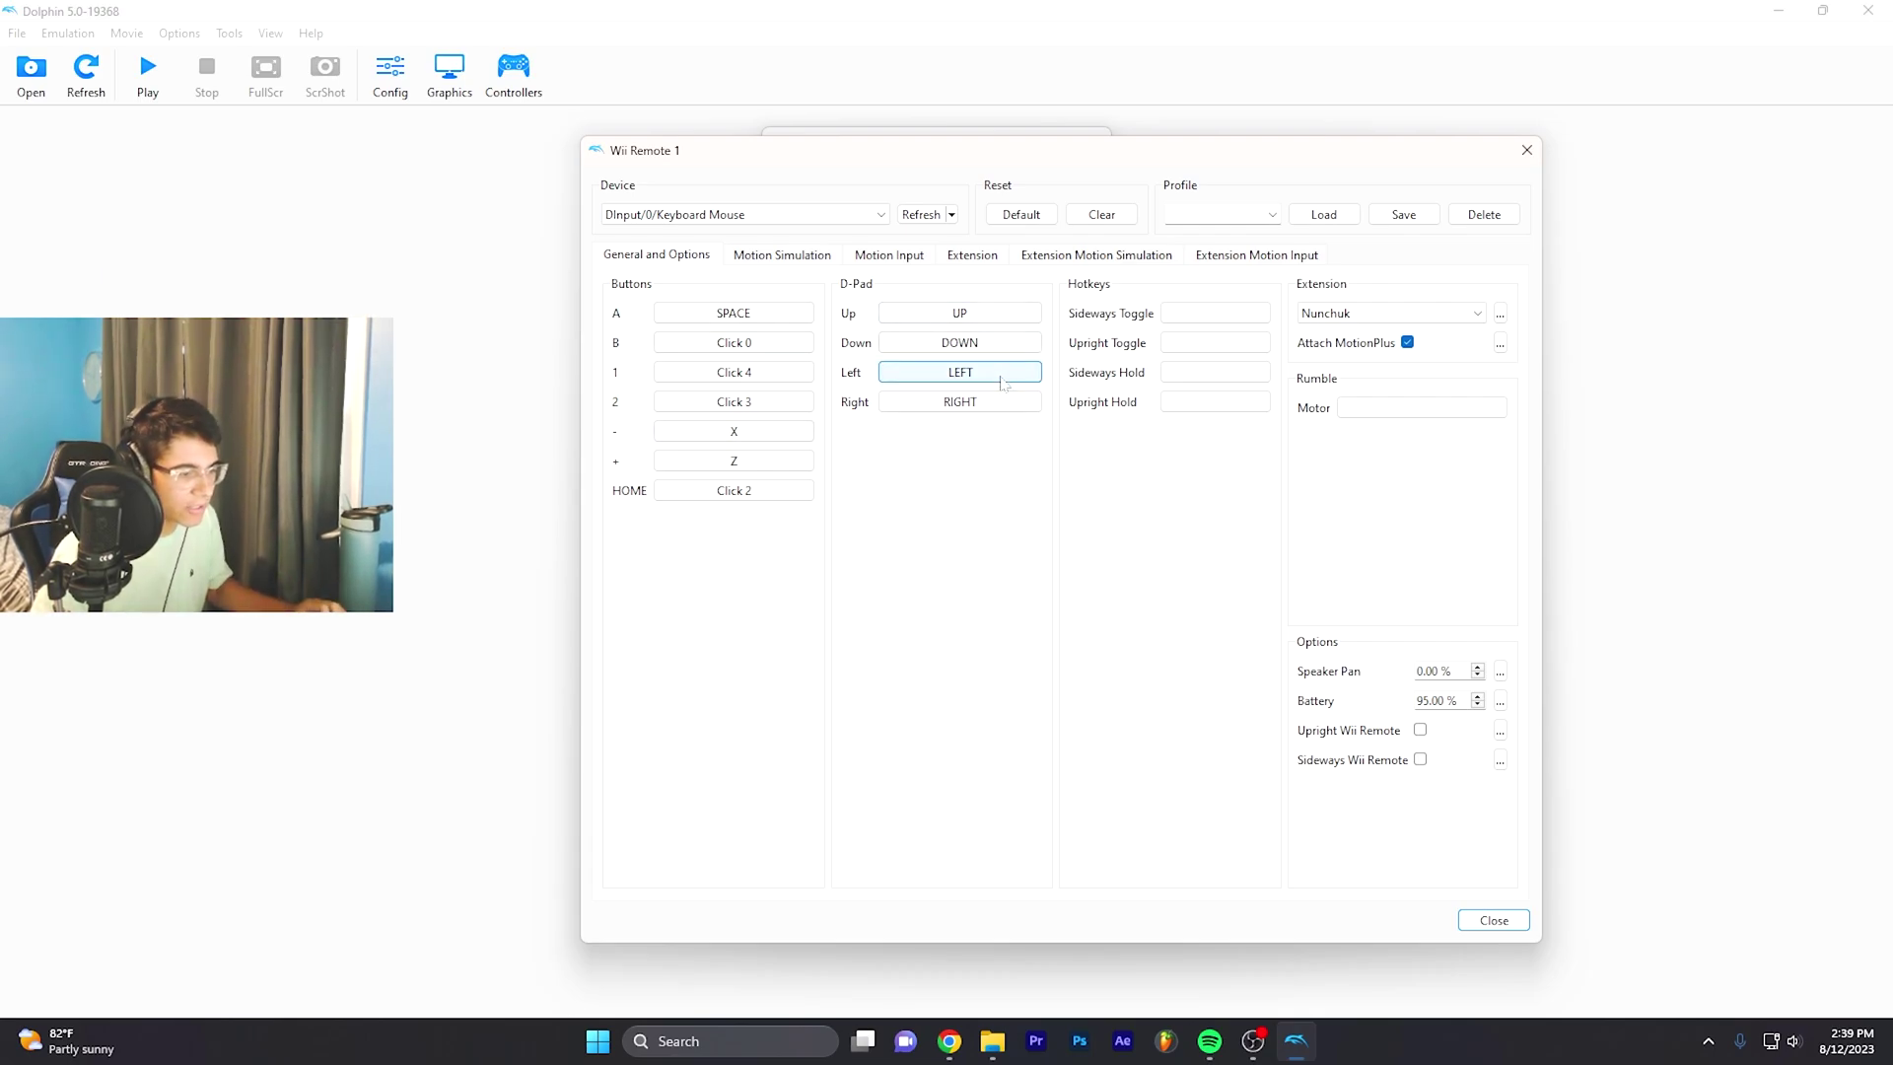
left_click(816, 256)
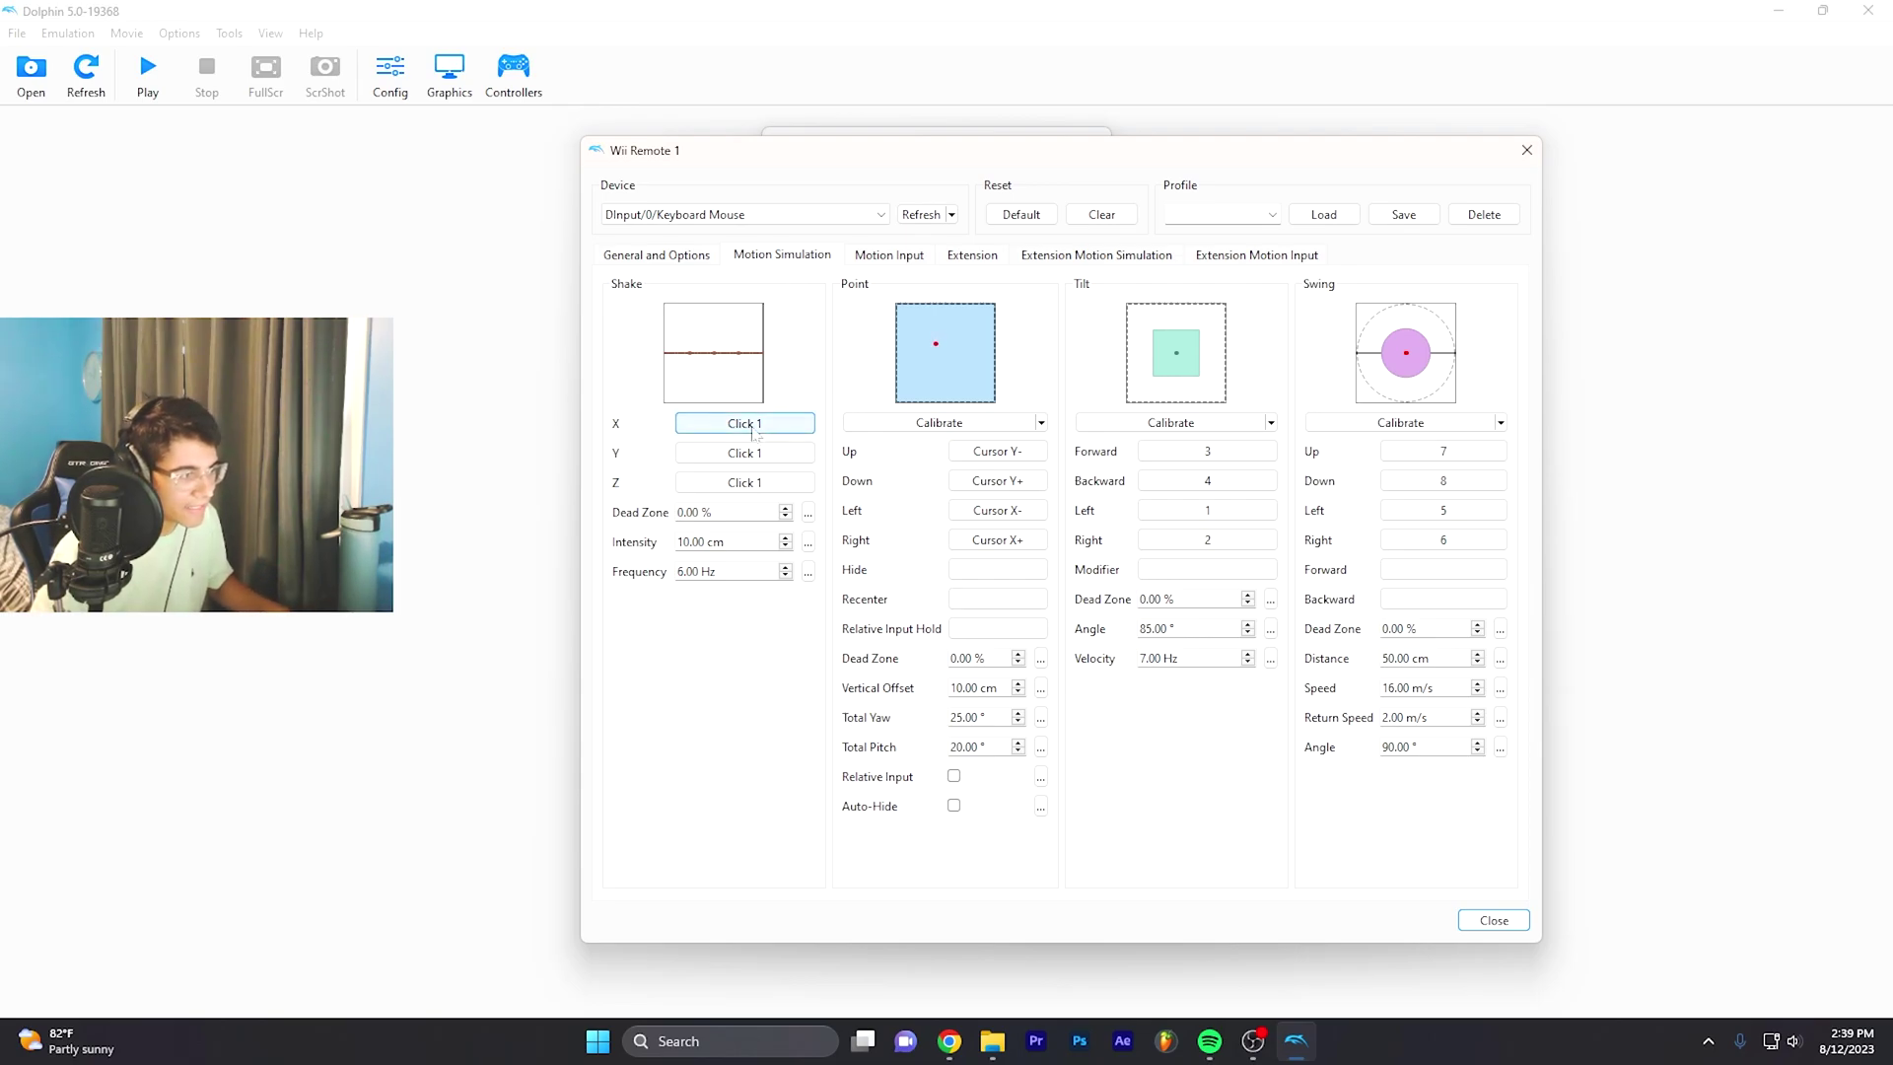
Step: Bind Nunchuk Tilt Forward to 1 and Tilt Backward to 2
left_click(1097, 255)
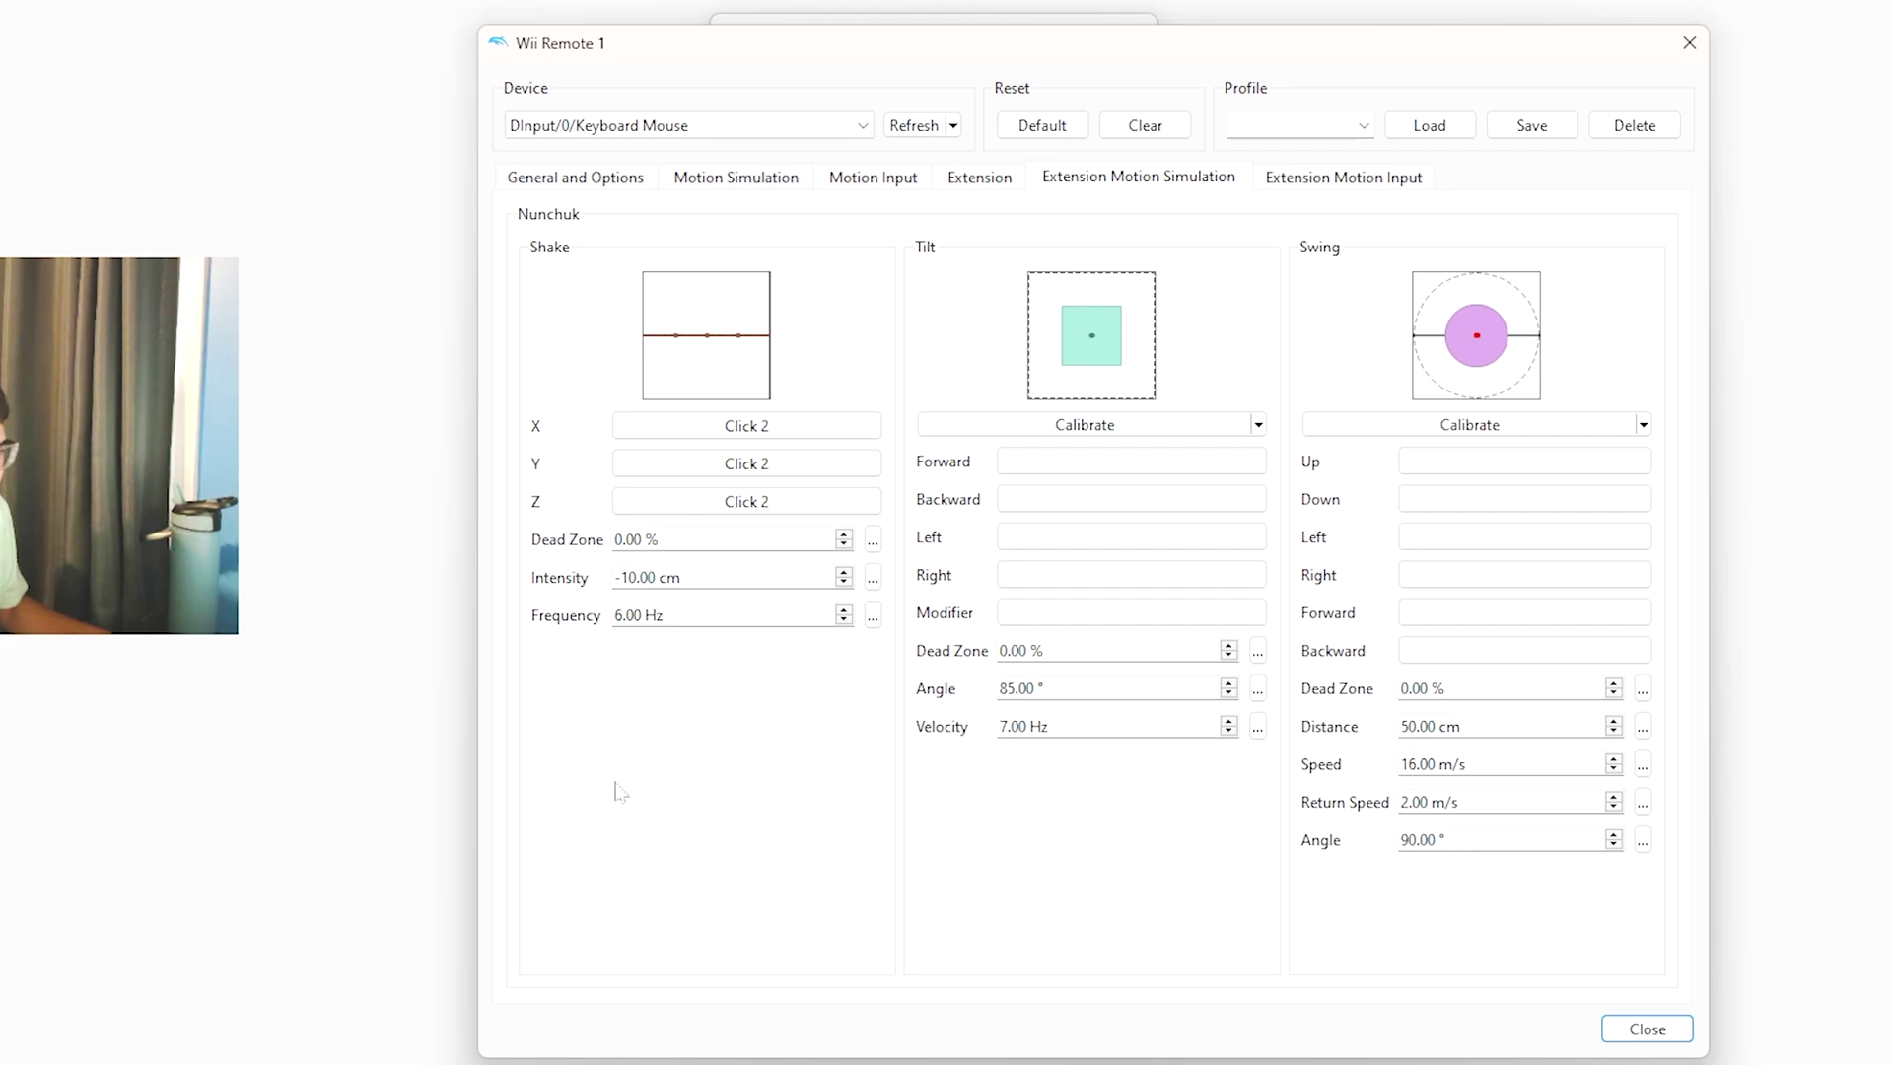
middle_click(696, 738)
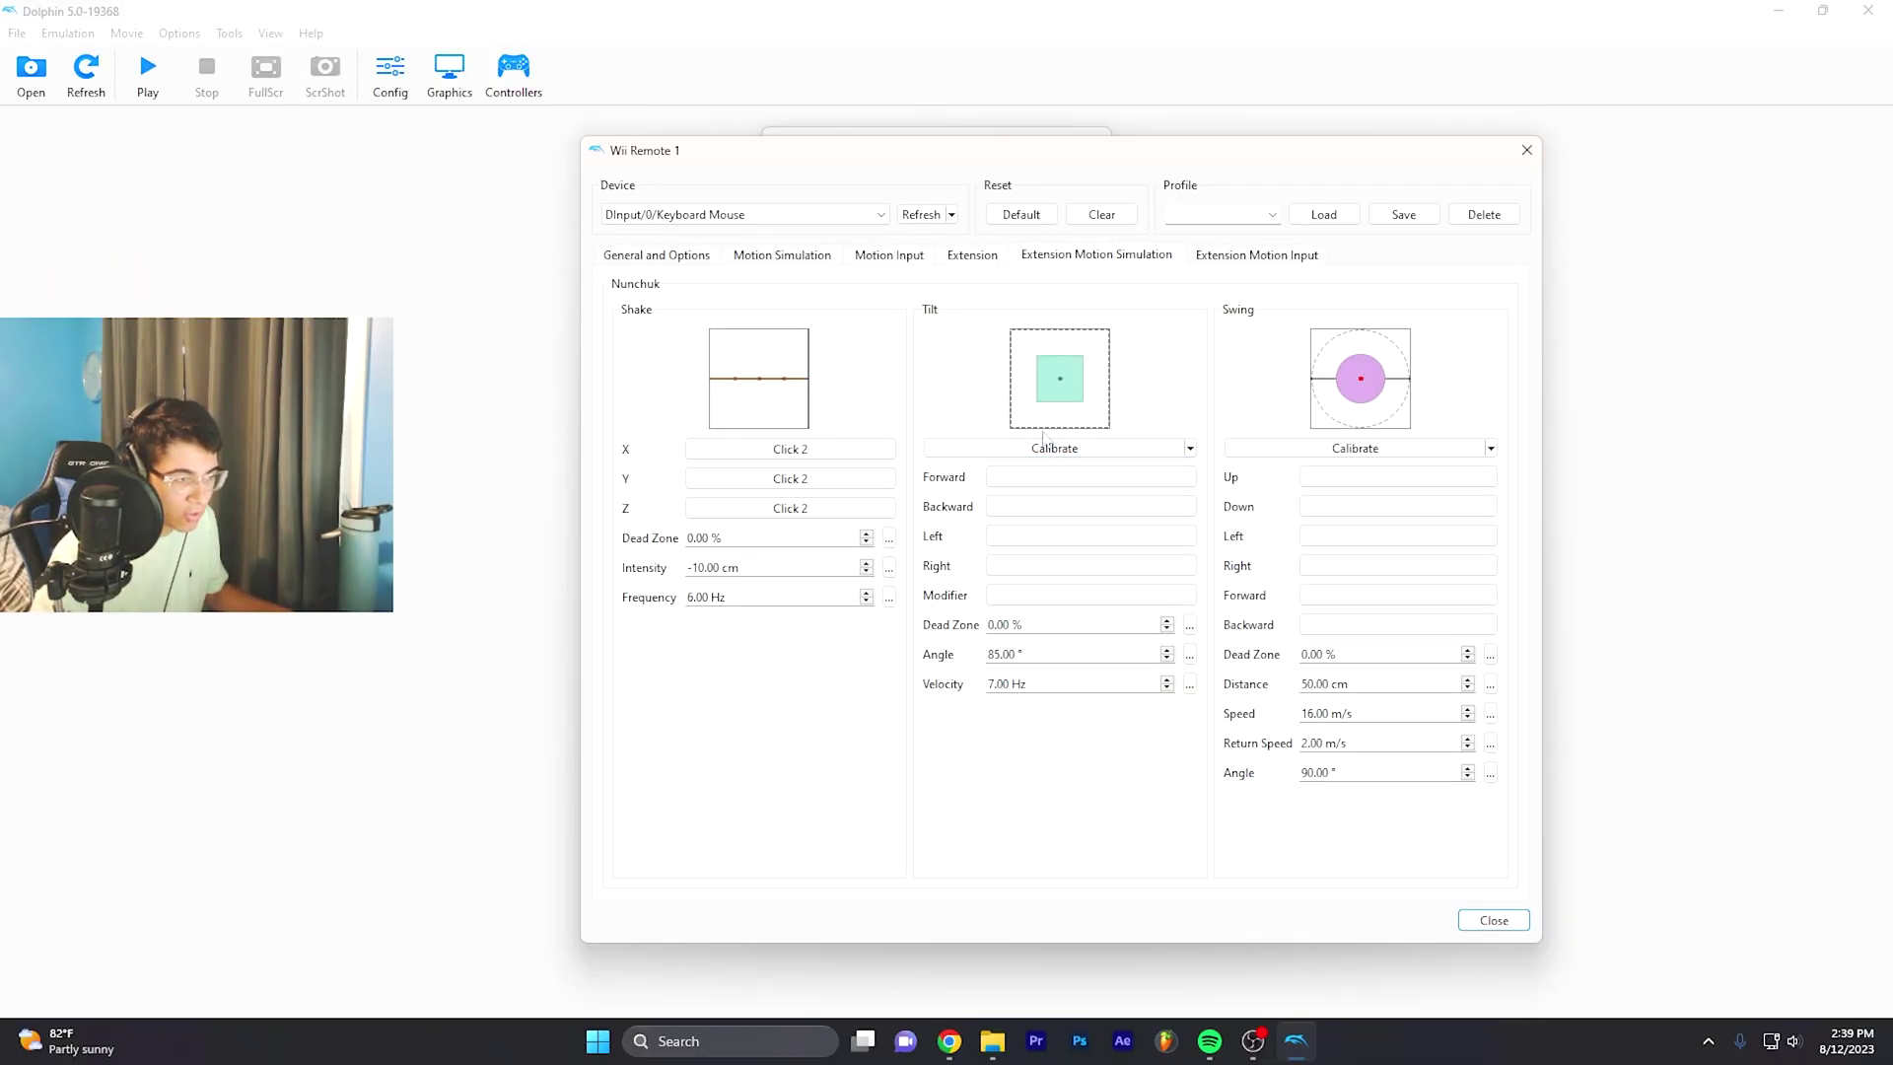
left_click(998, 480)
key("1")
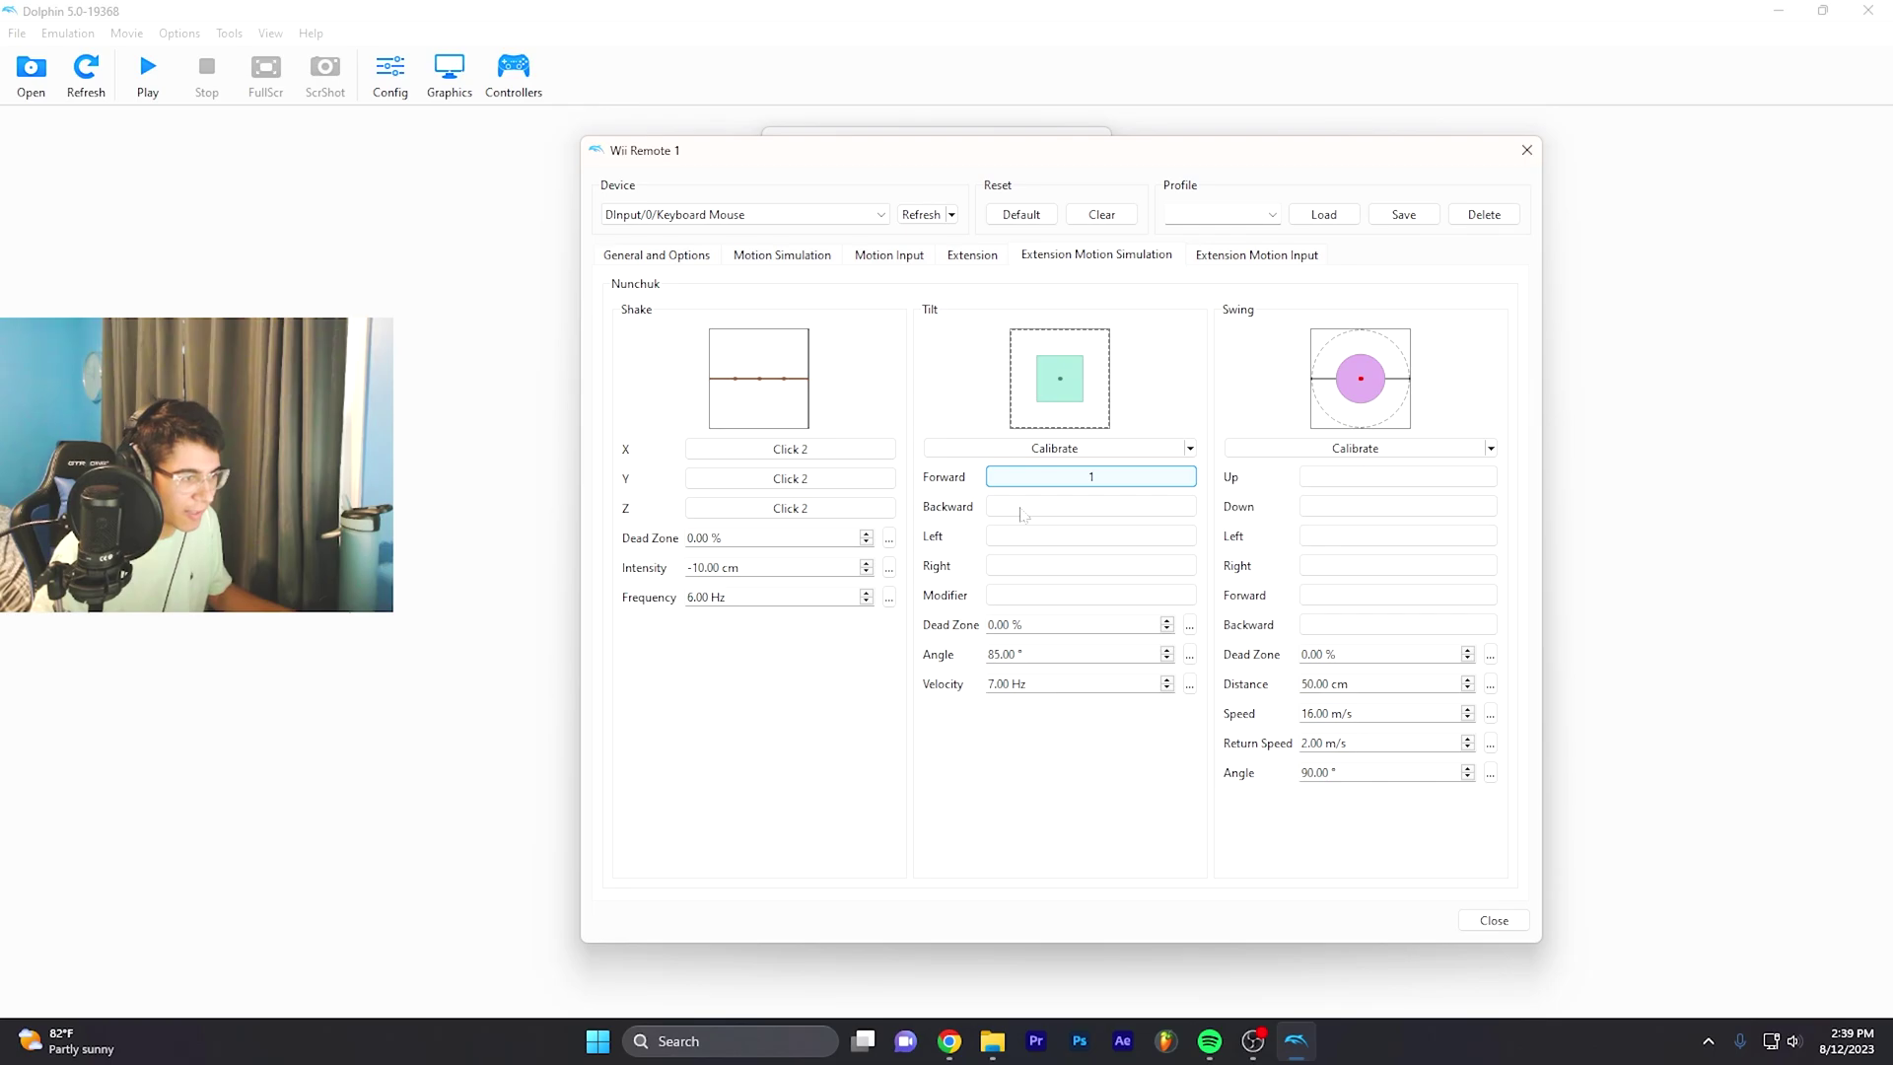
left_click(1037, 509)
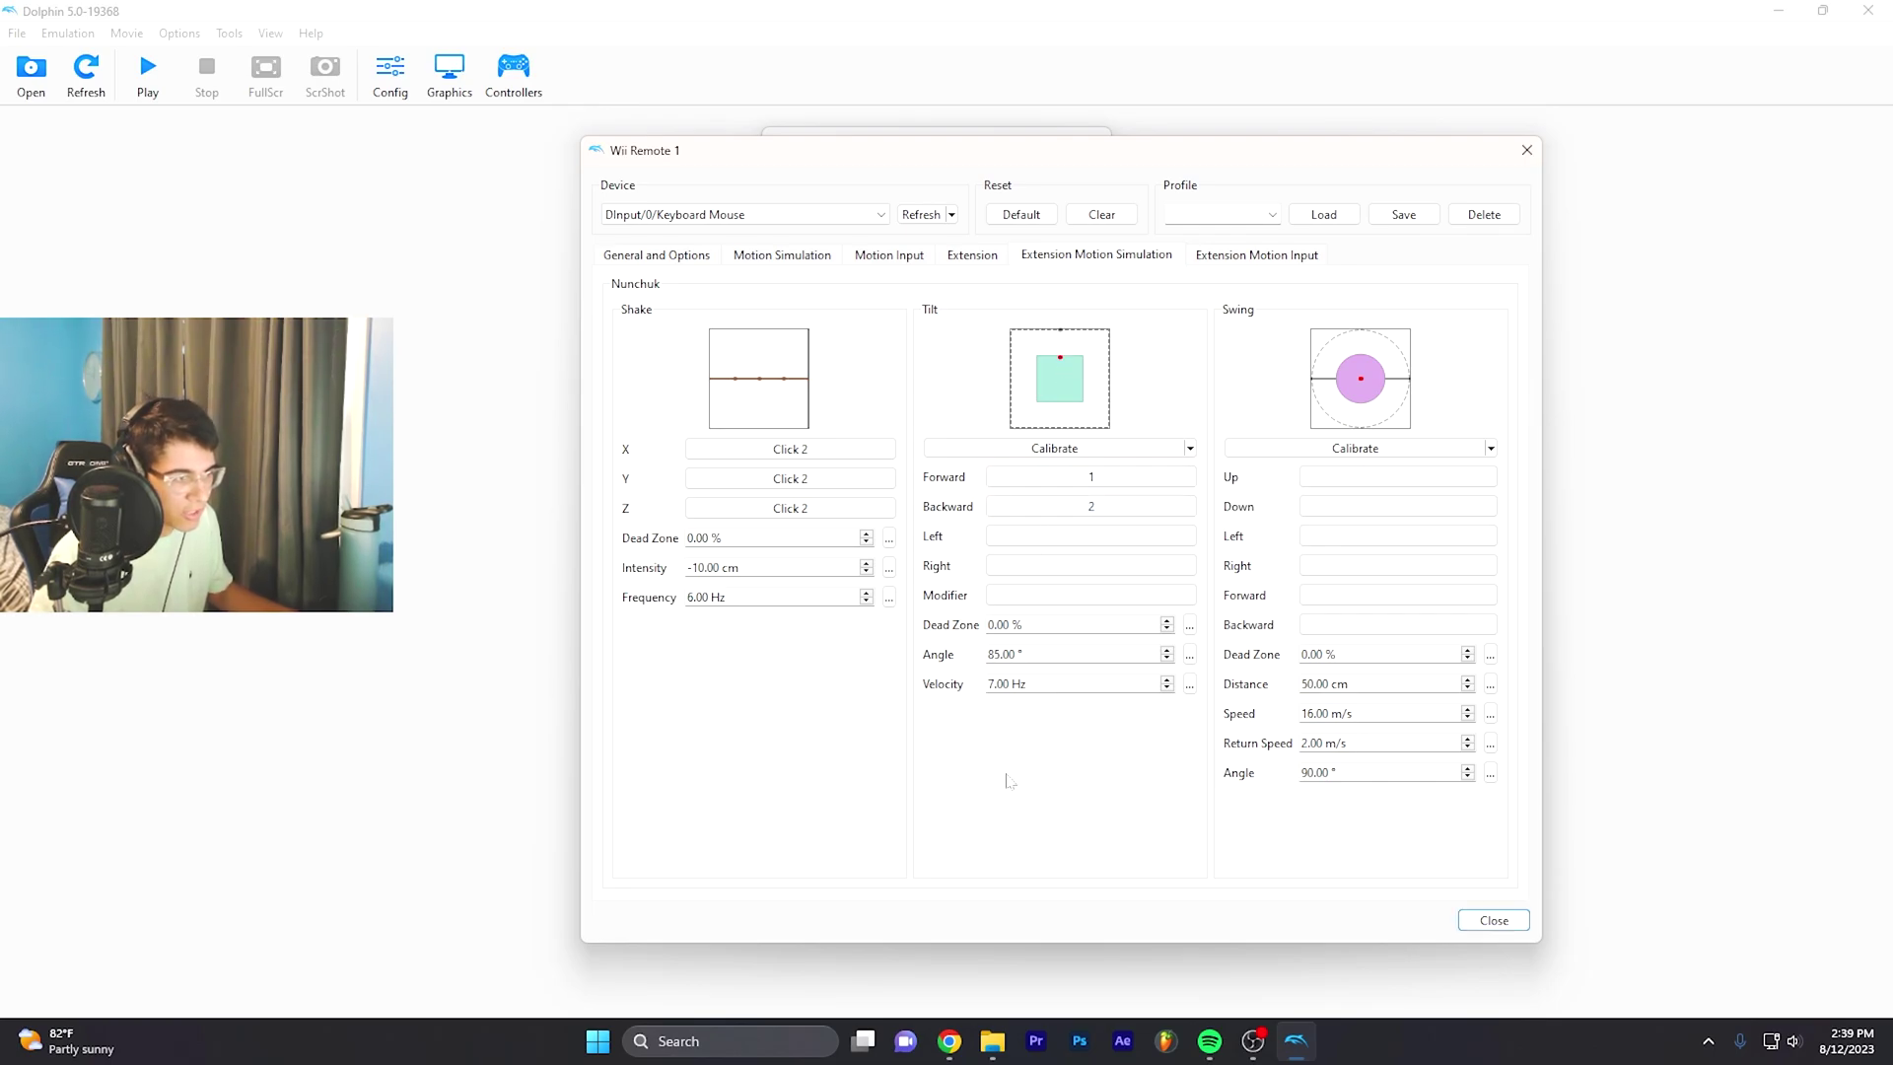
key("2")
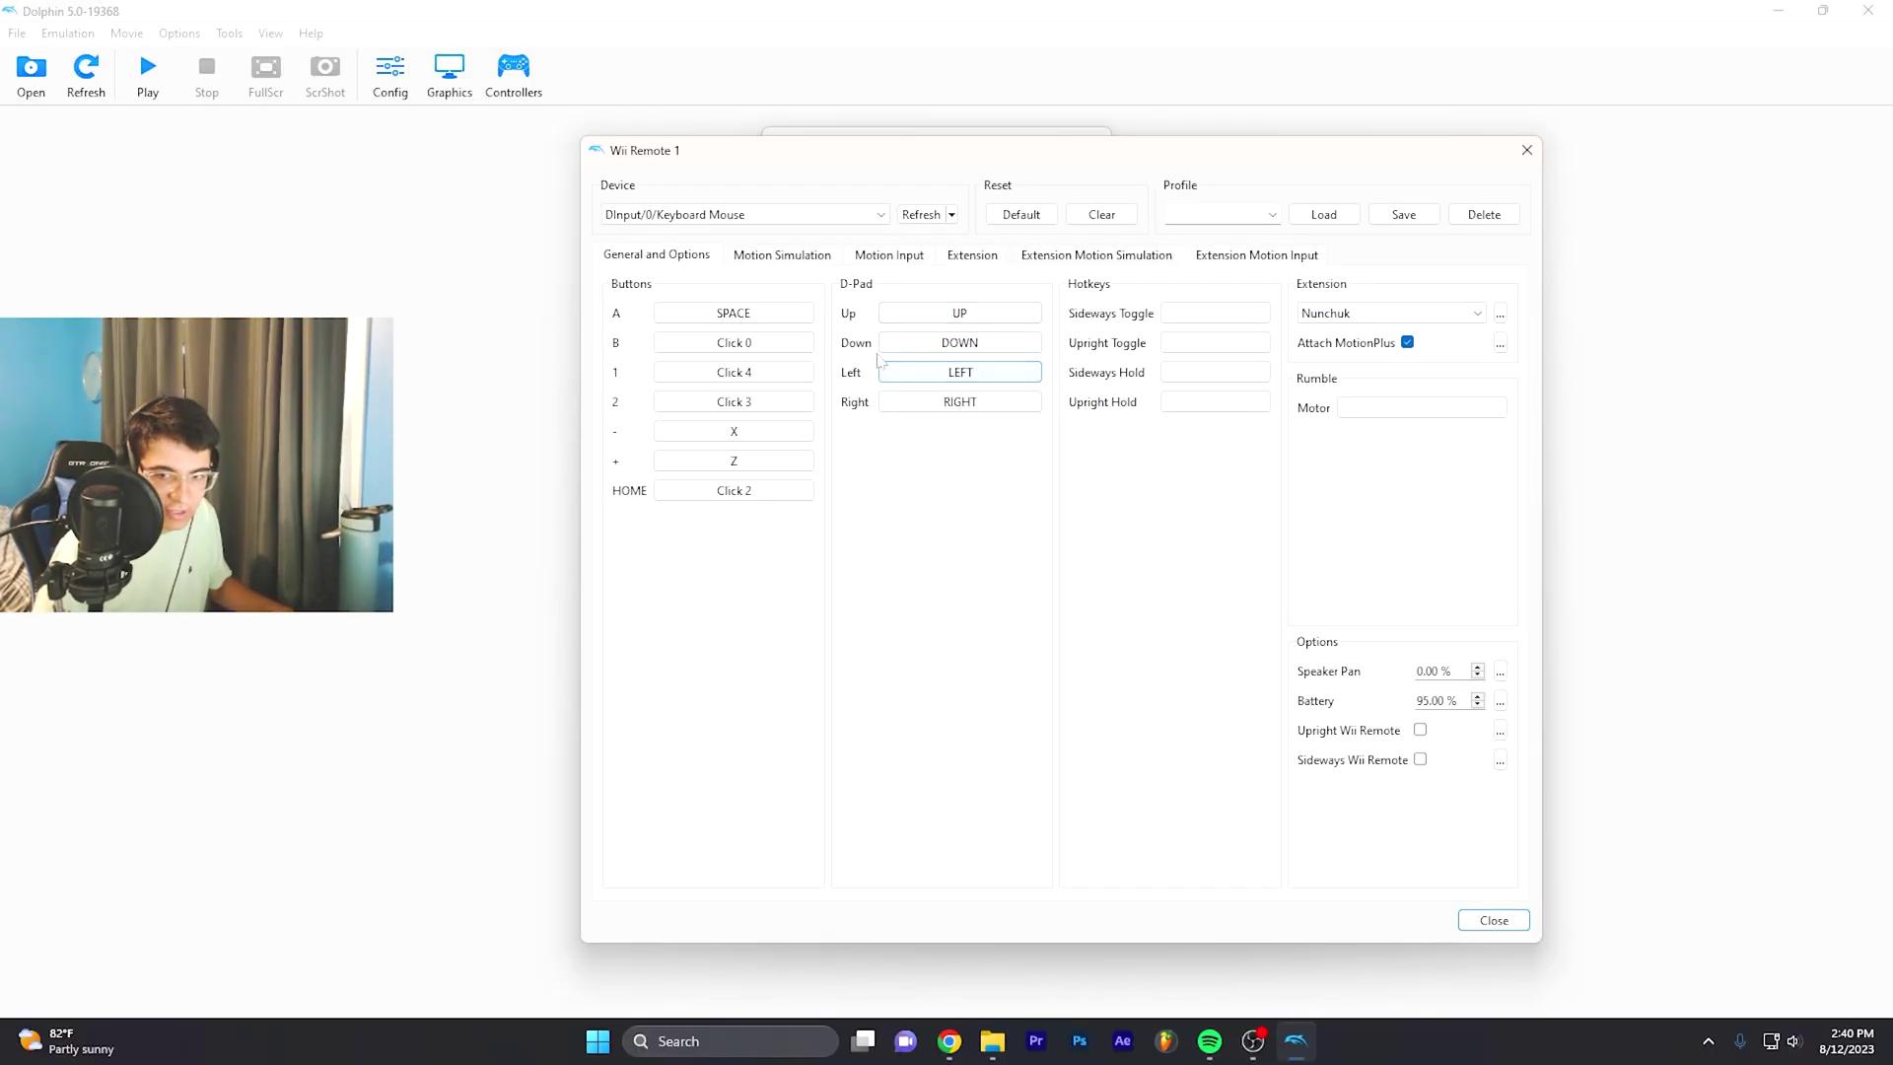
Step: Return to the general mappings and browse the Profile list without loading one
left_click(782, 255)
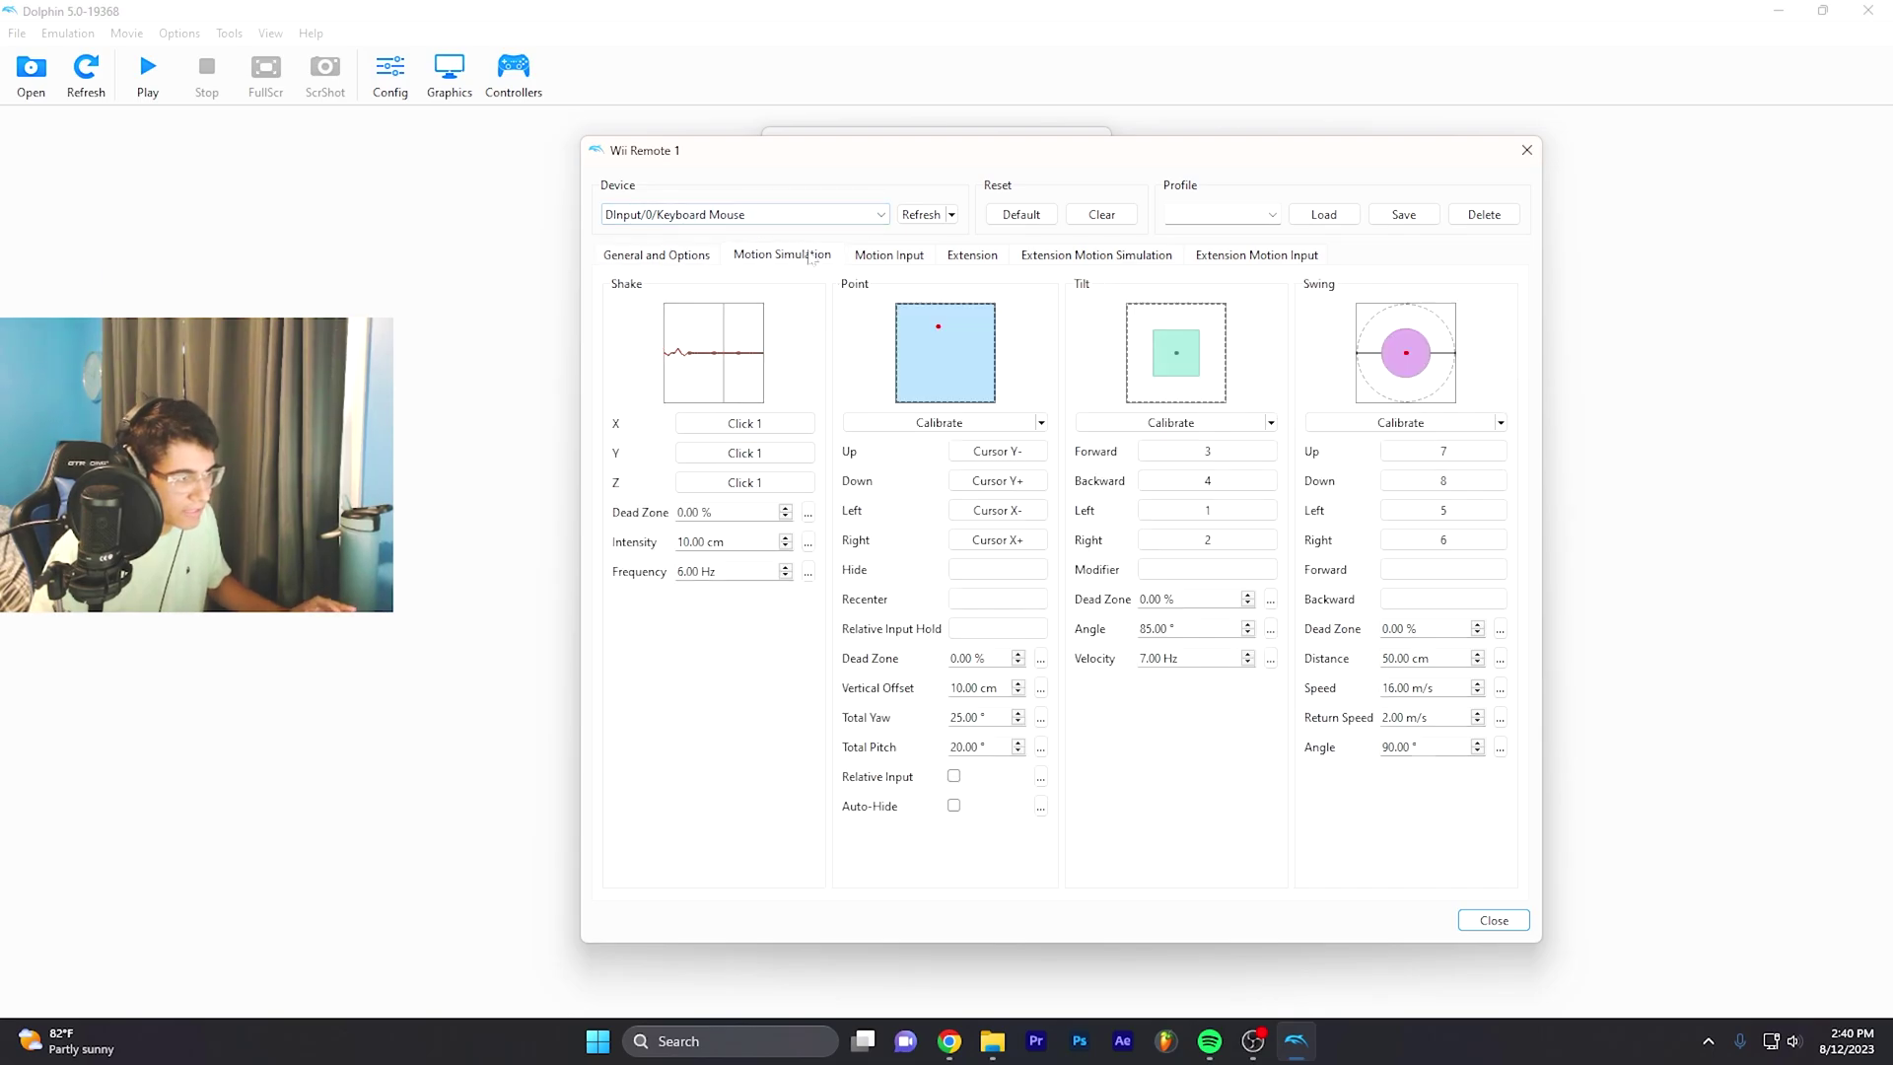
left_click(655, 254)
left_click(1174, 214)
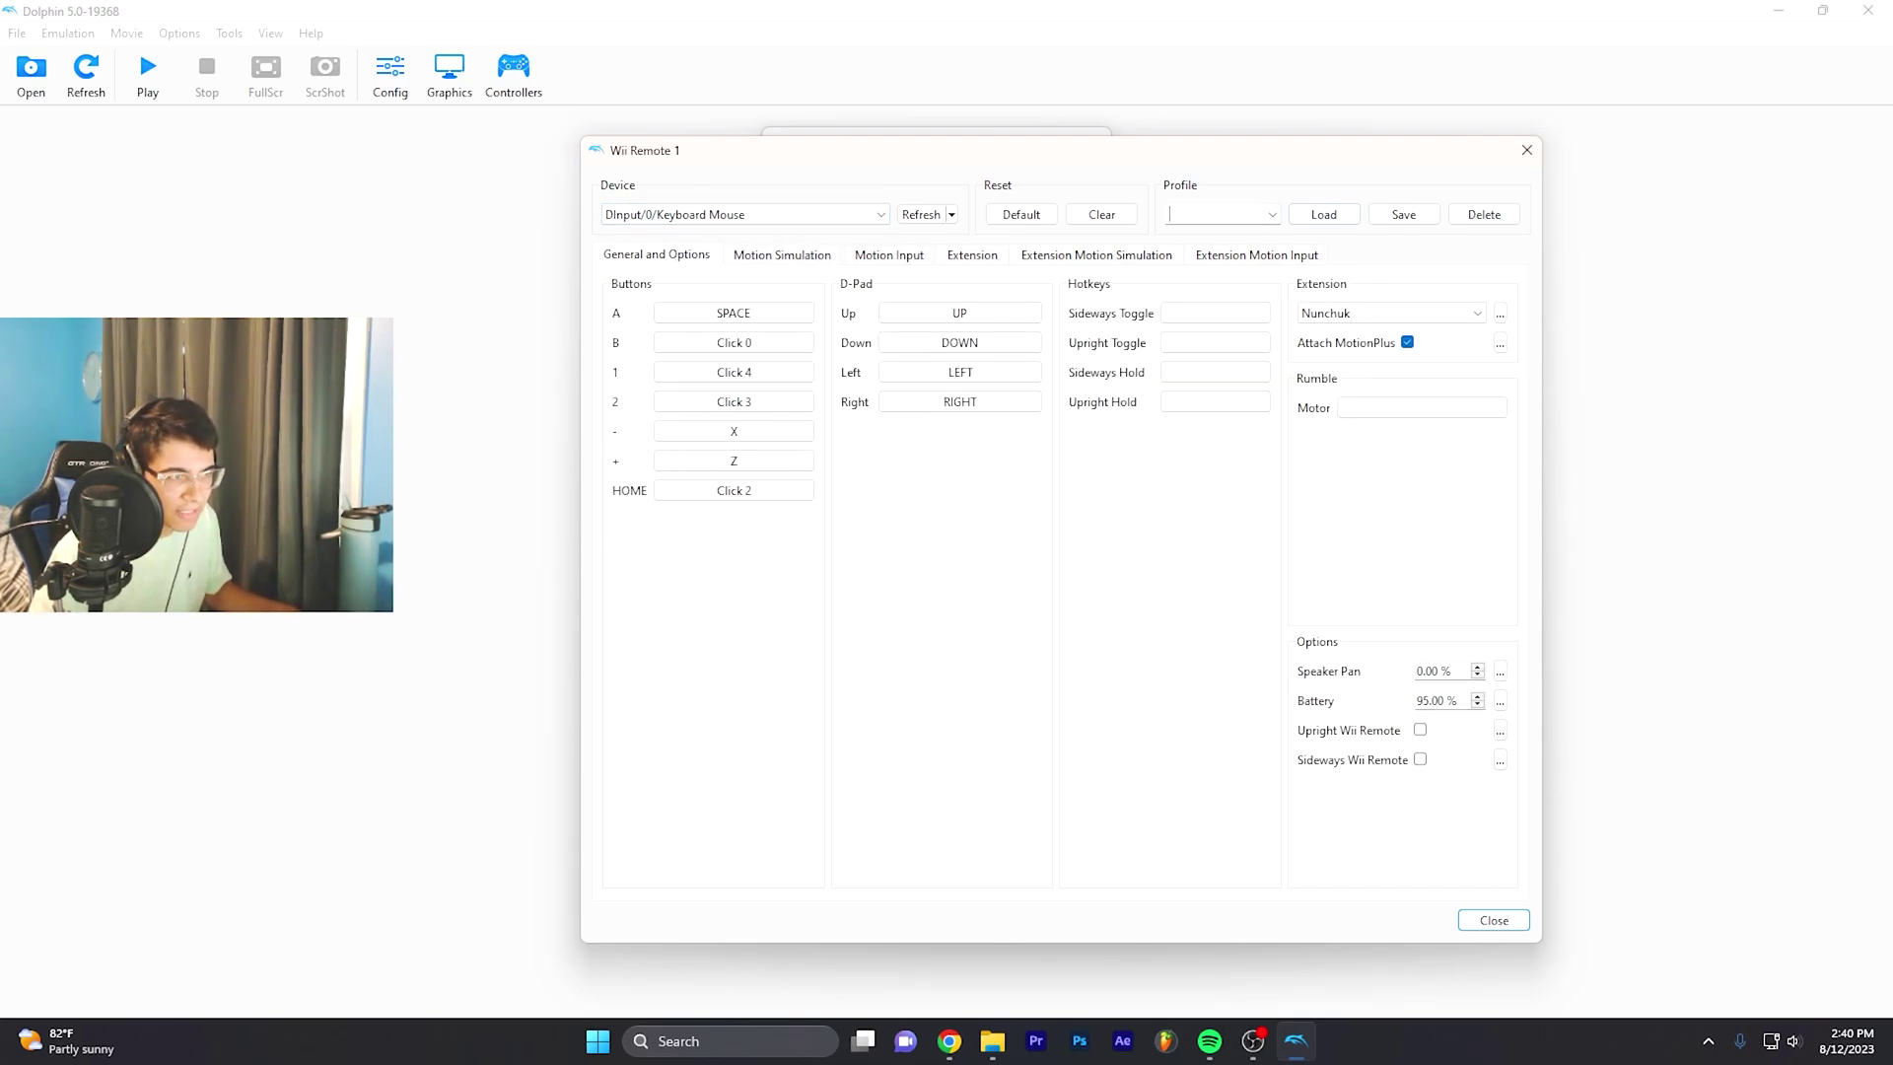
left_click(1272, 214)
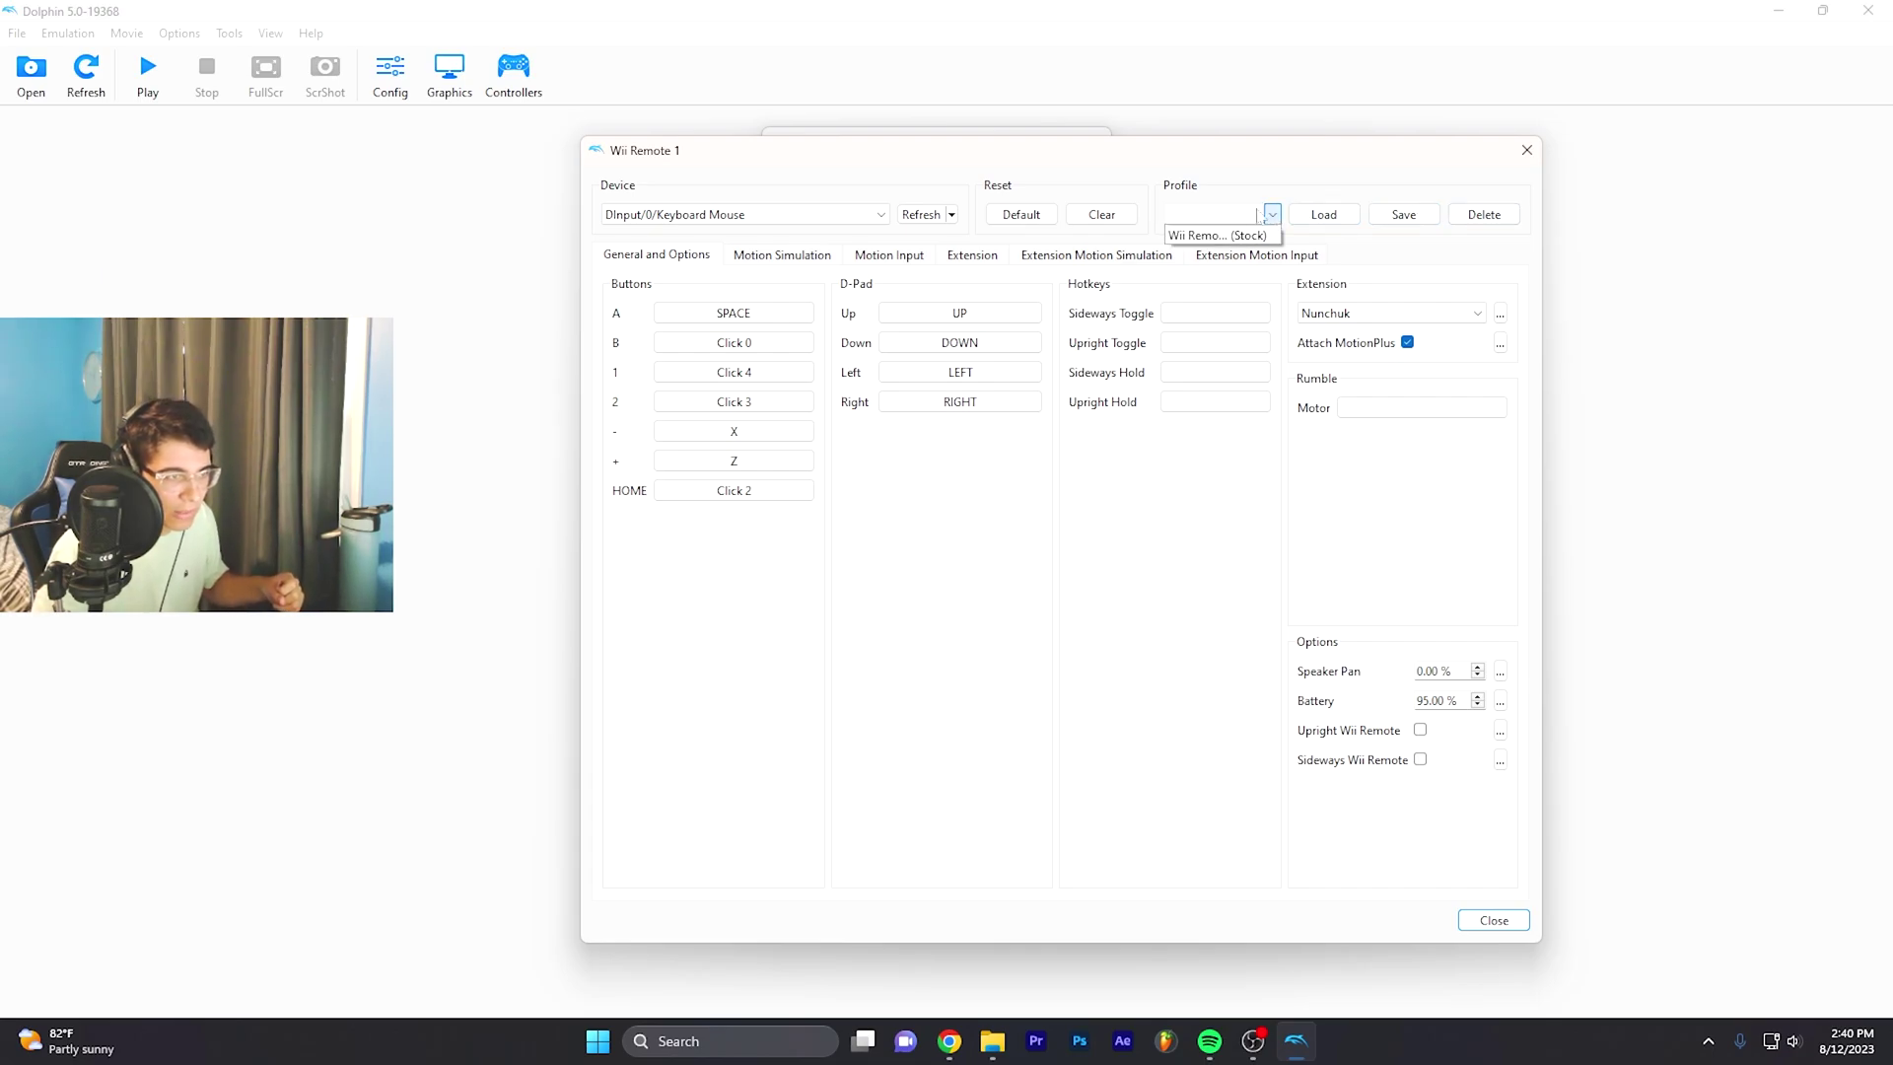
key("Escape")
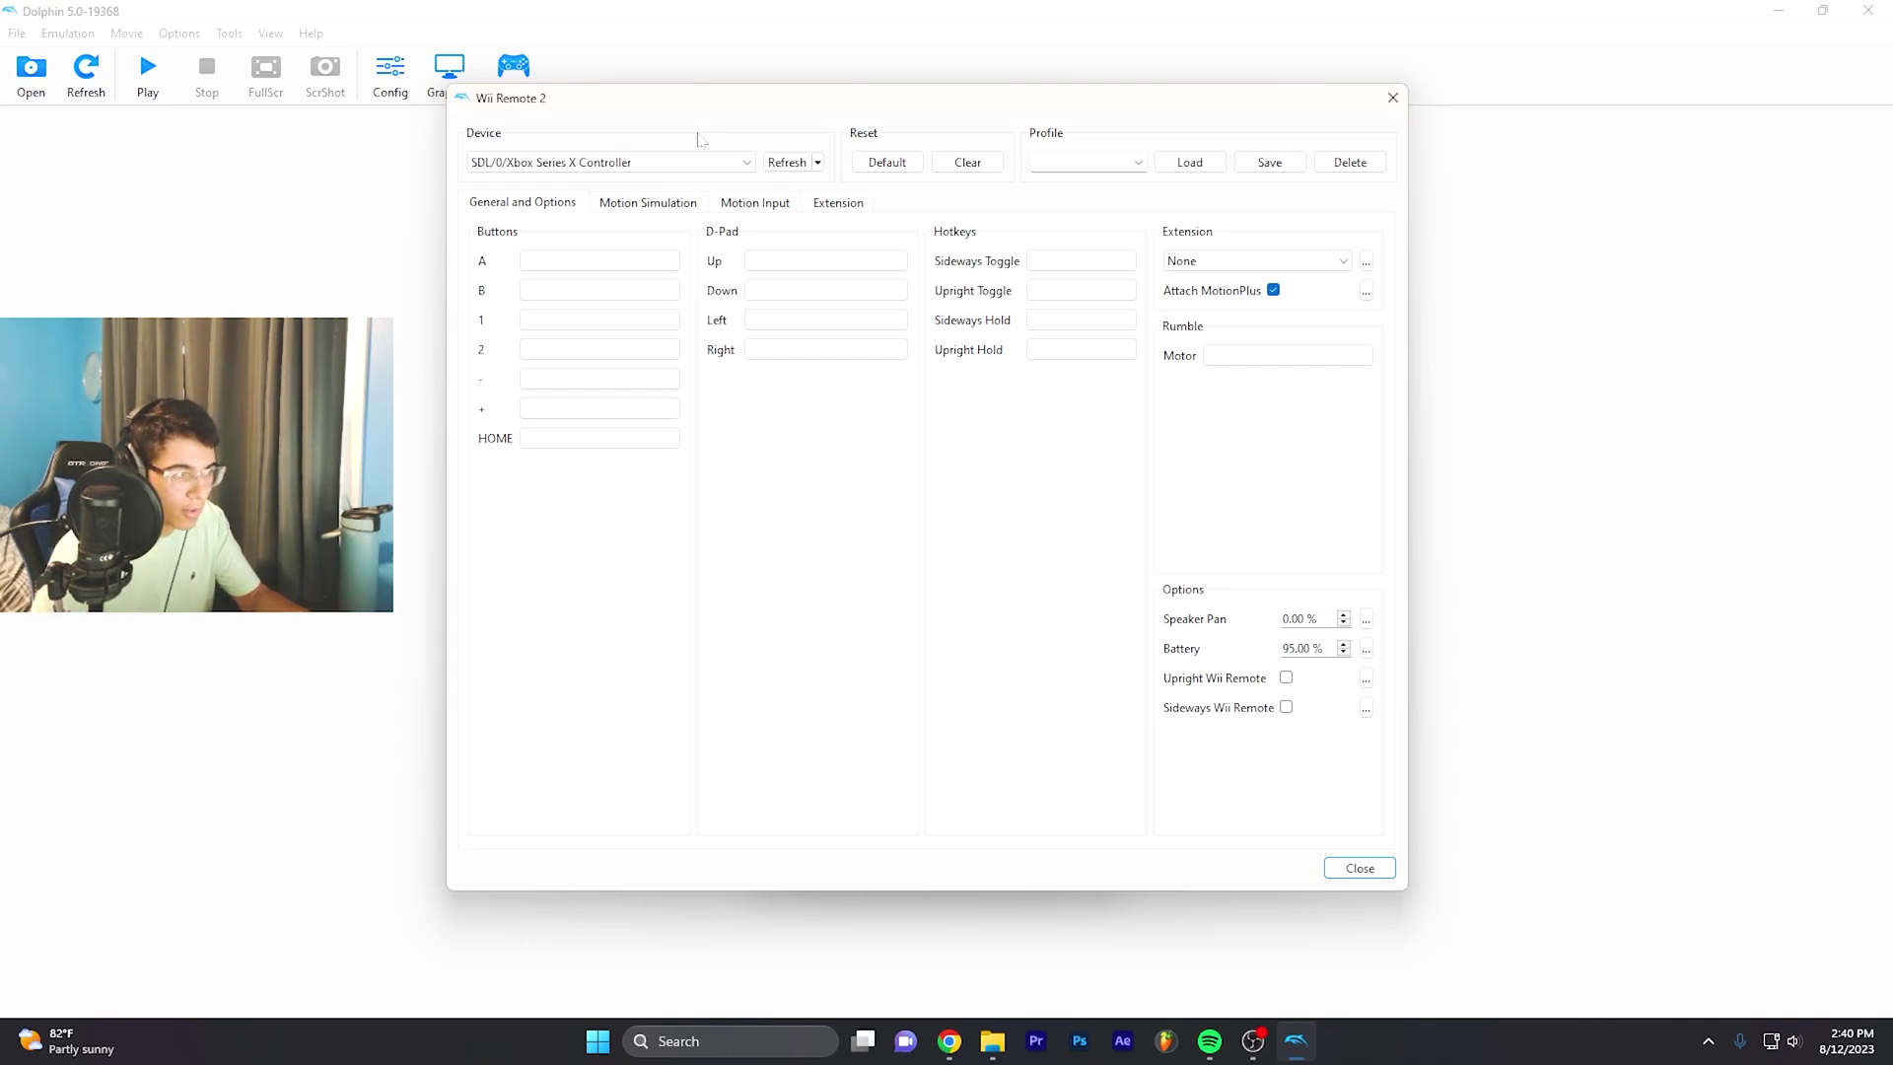
Step: Keep the Xbox Series X Controller as device and map Wii Remote 2's A, B and 1 buttons
left_click(621, 163)
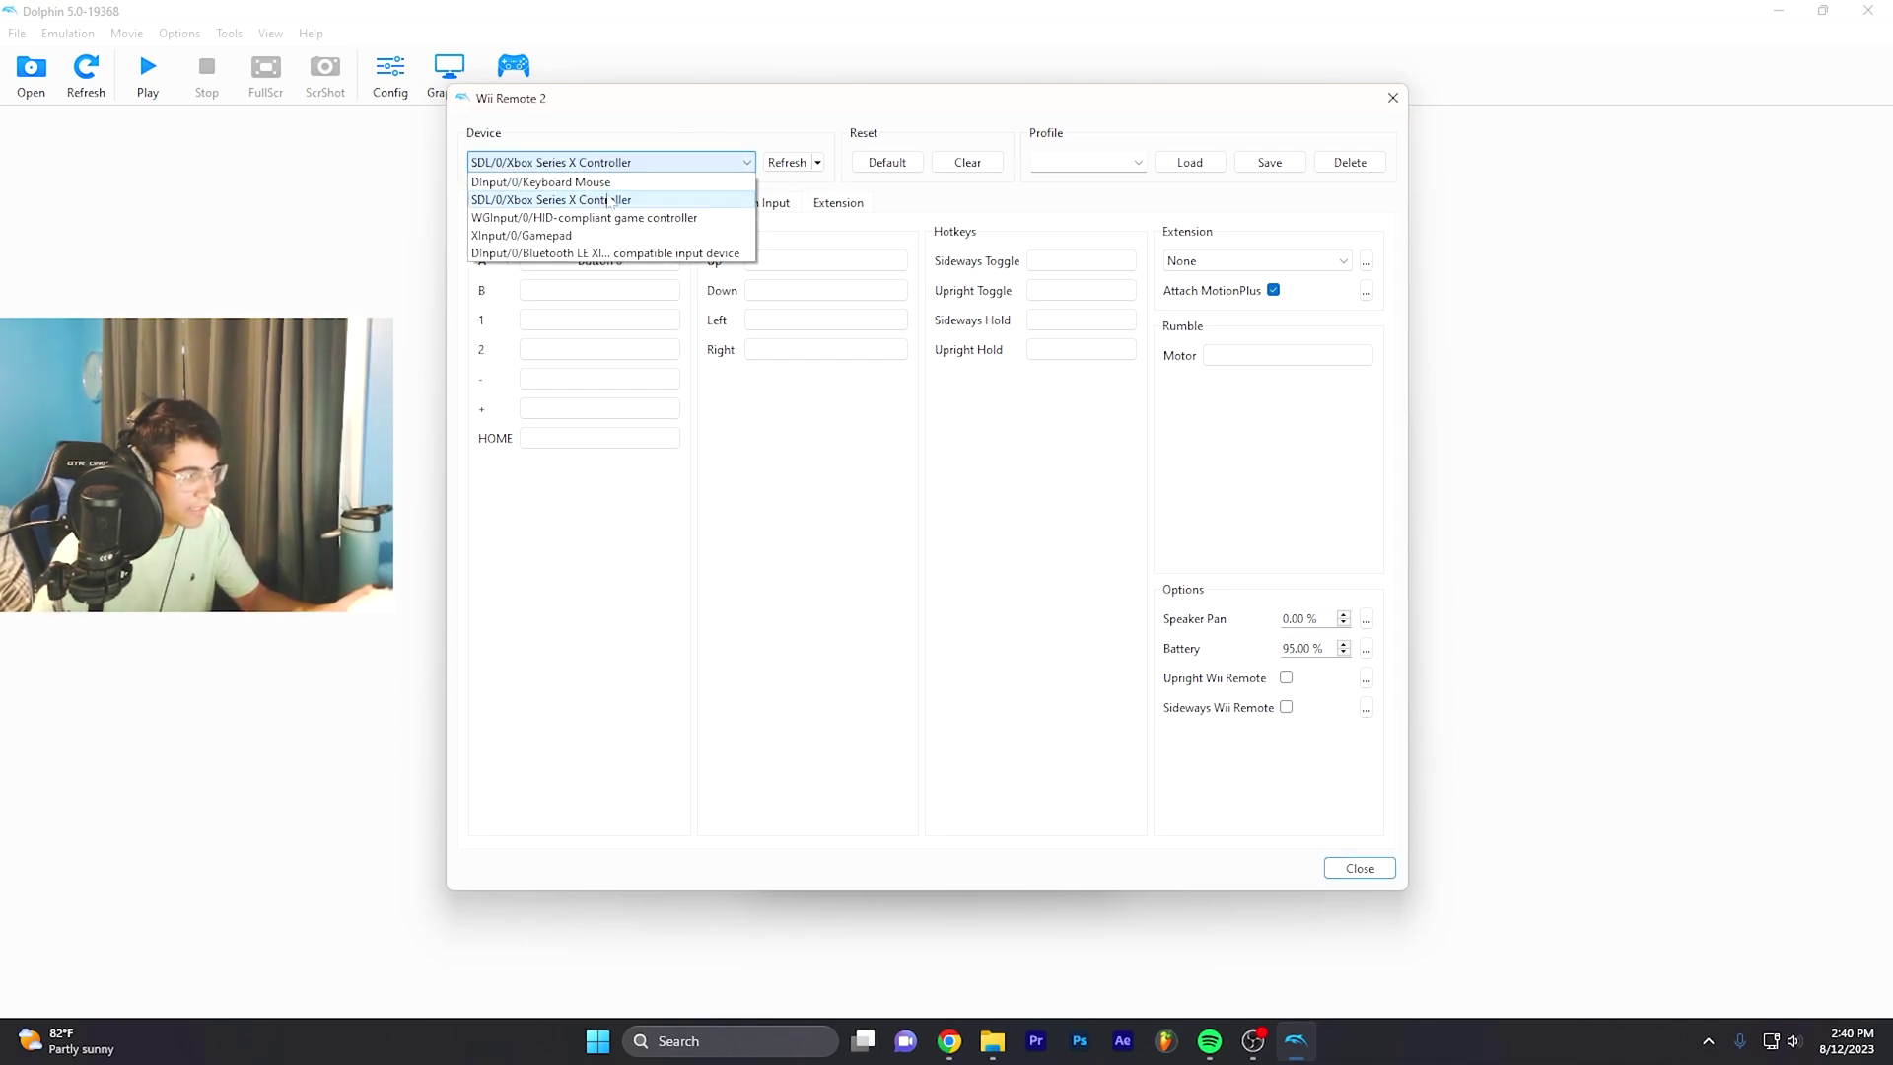
key("Escape")
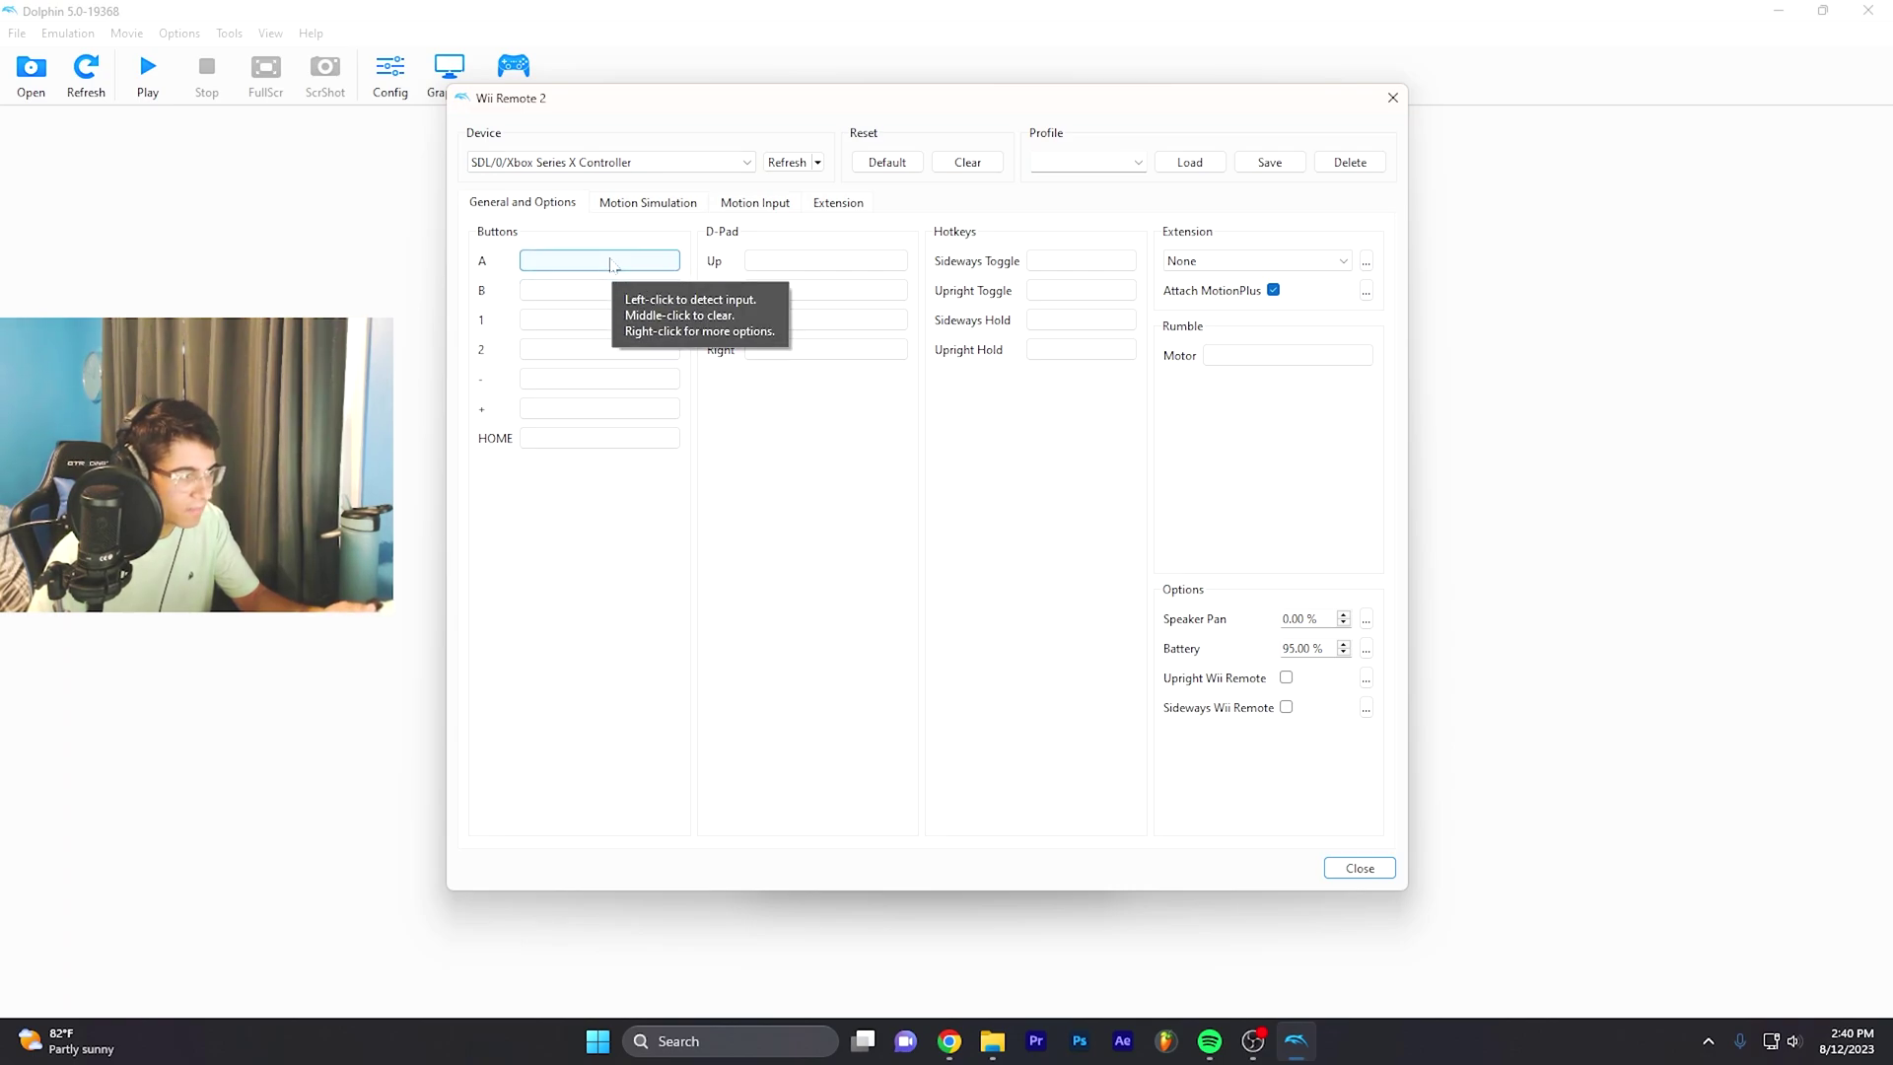
left_click(611, 264)
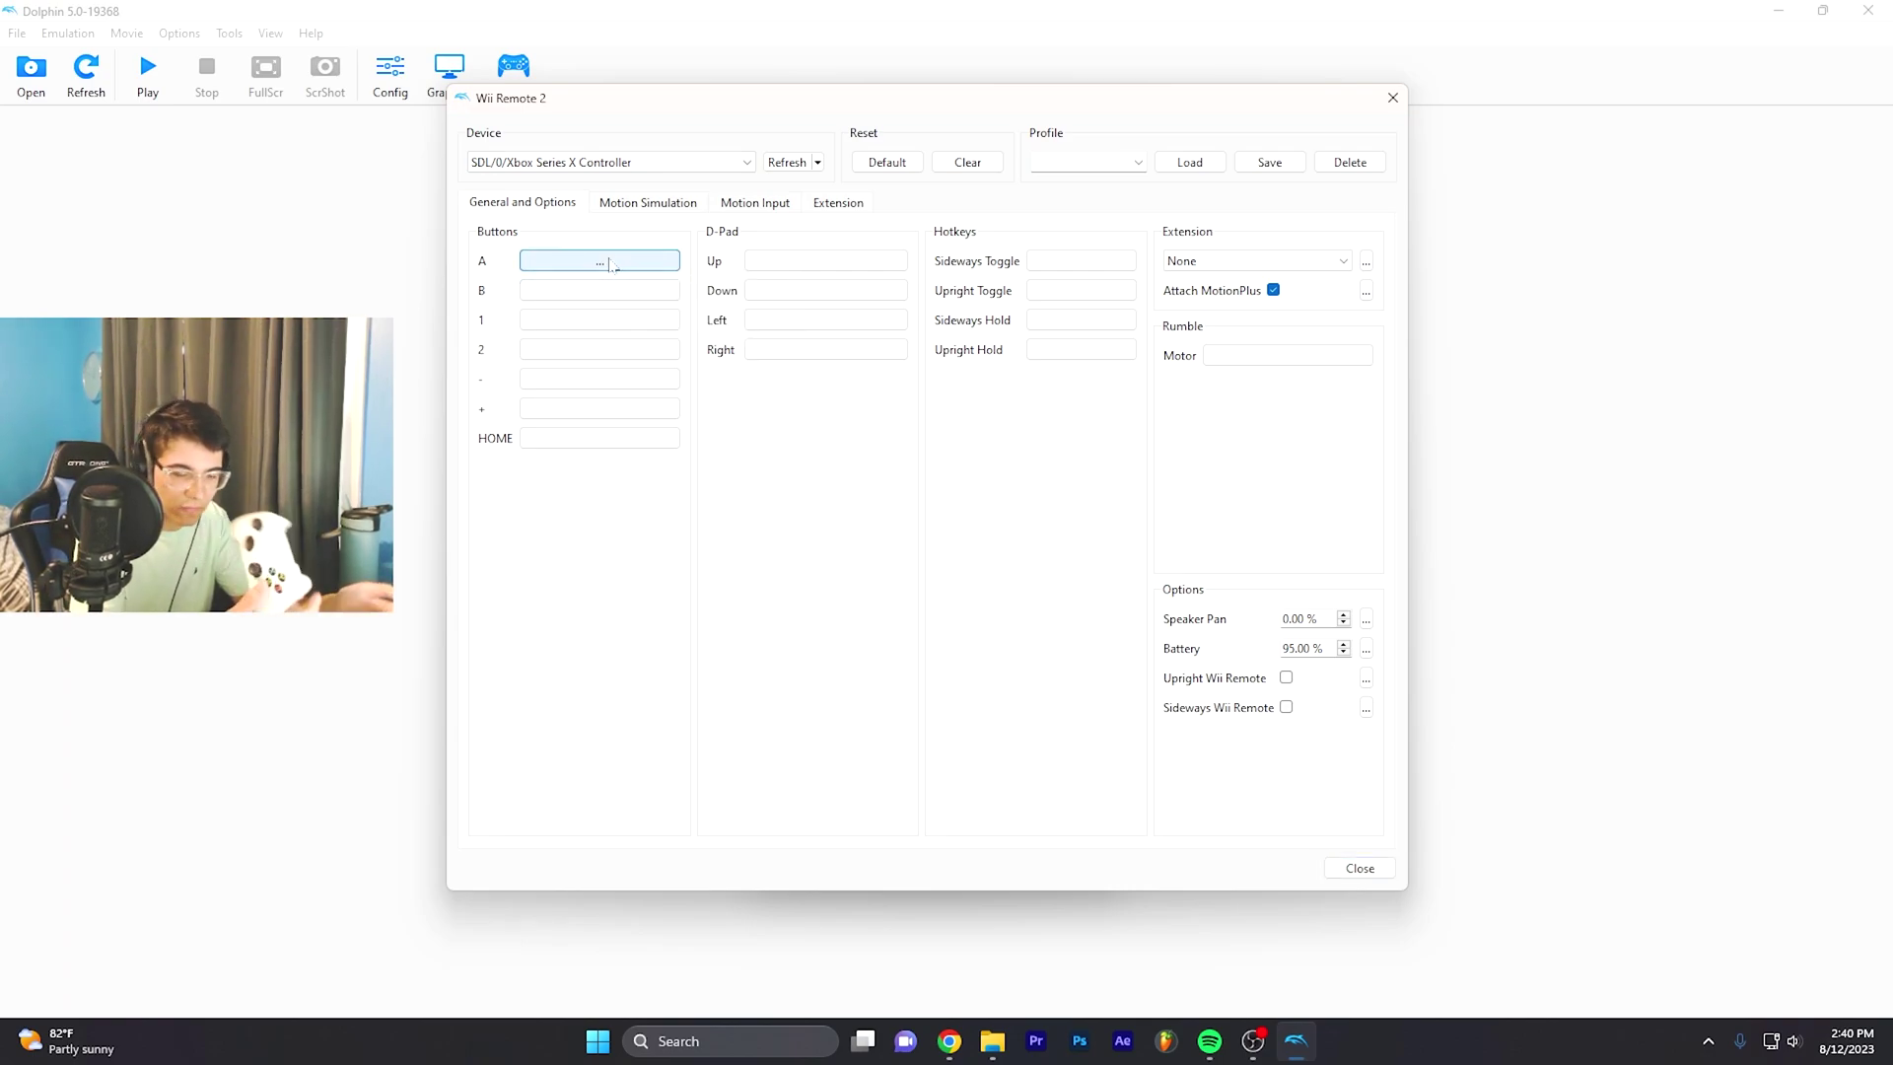
left_click(600, 289)
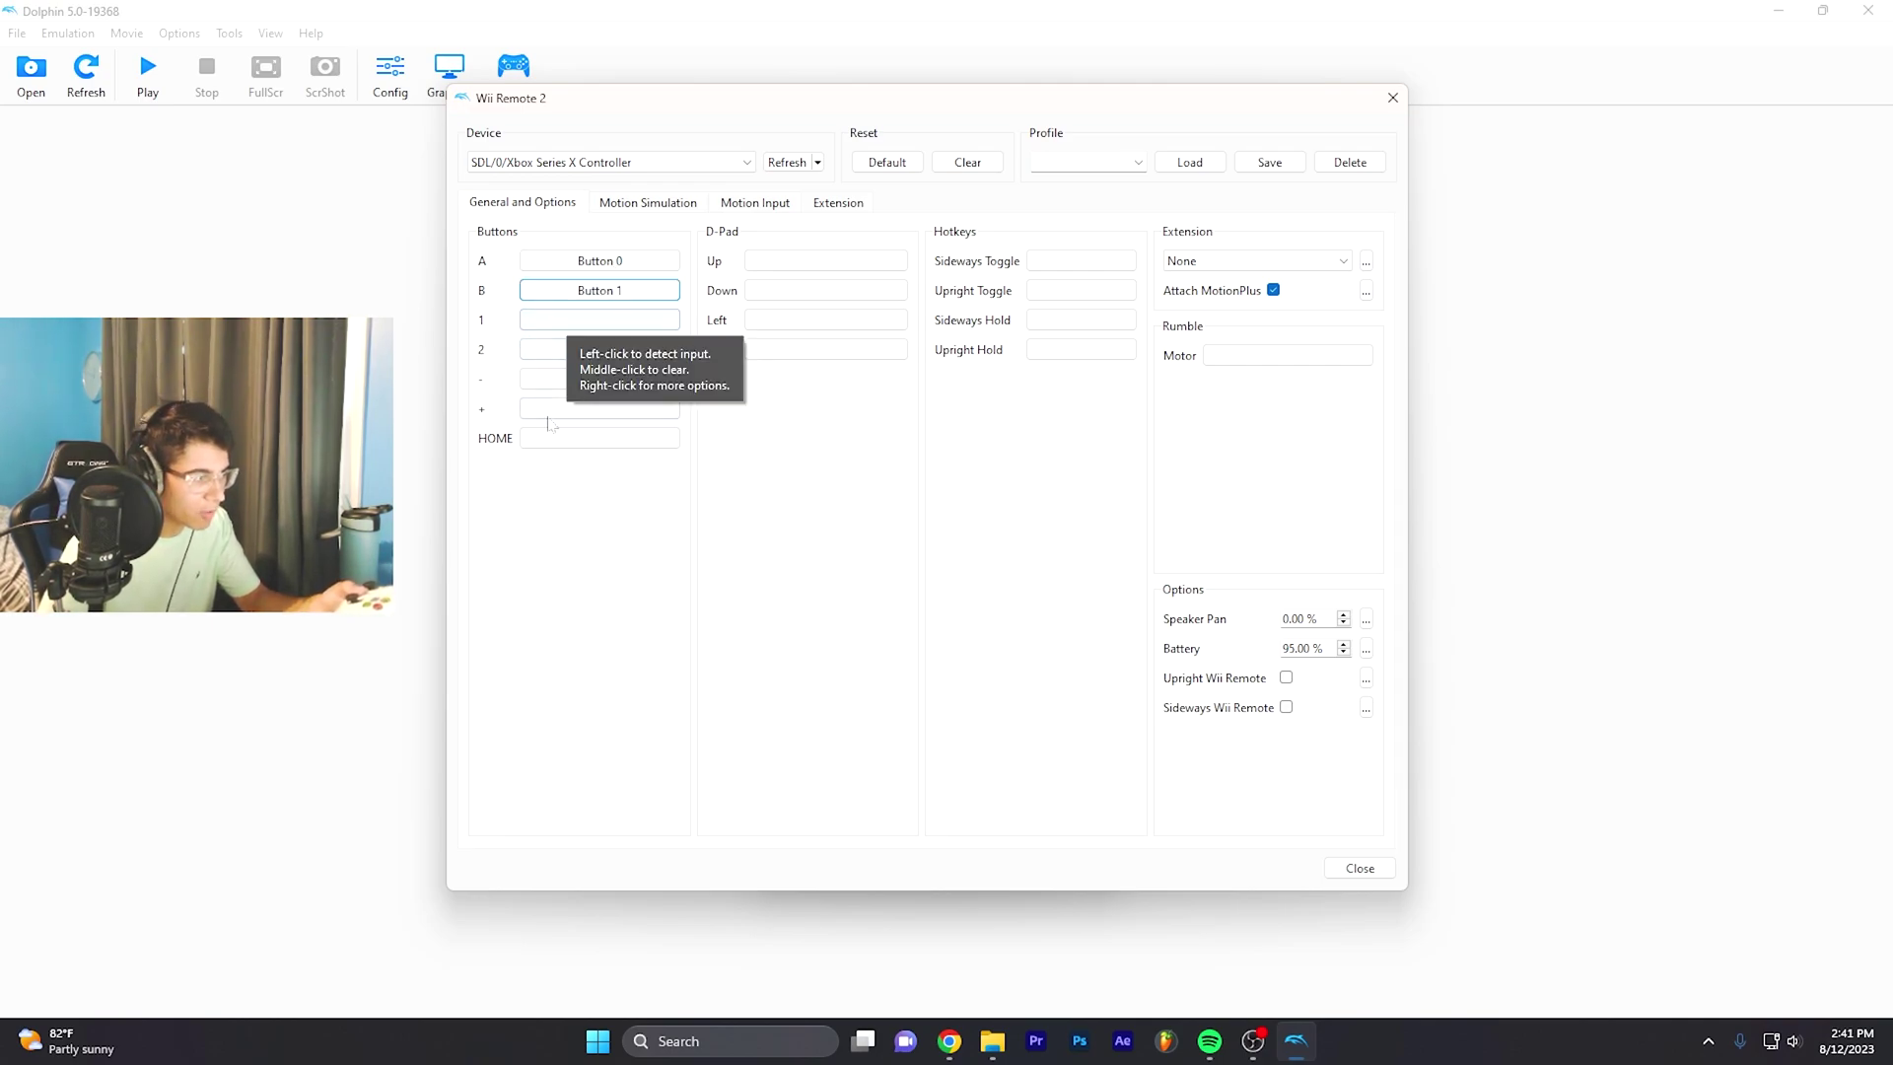
left_click(571, 324)
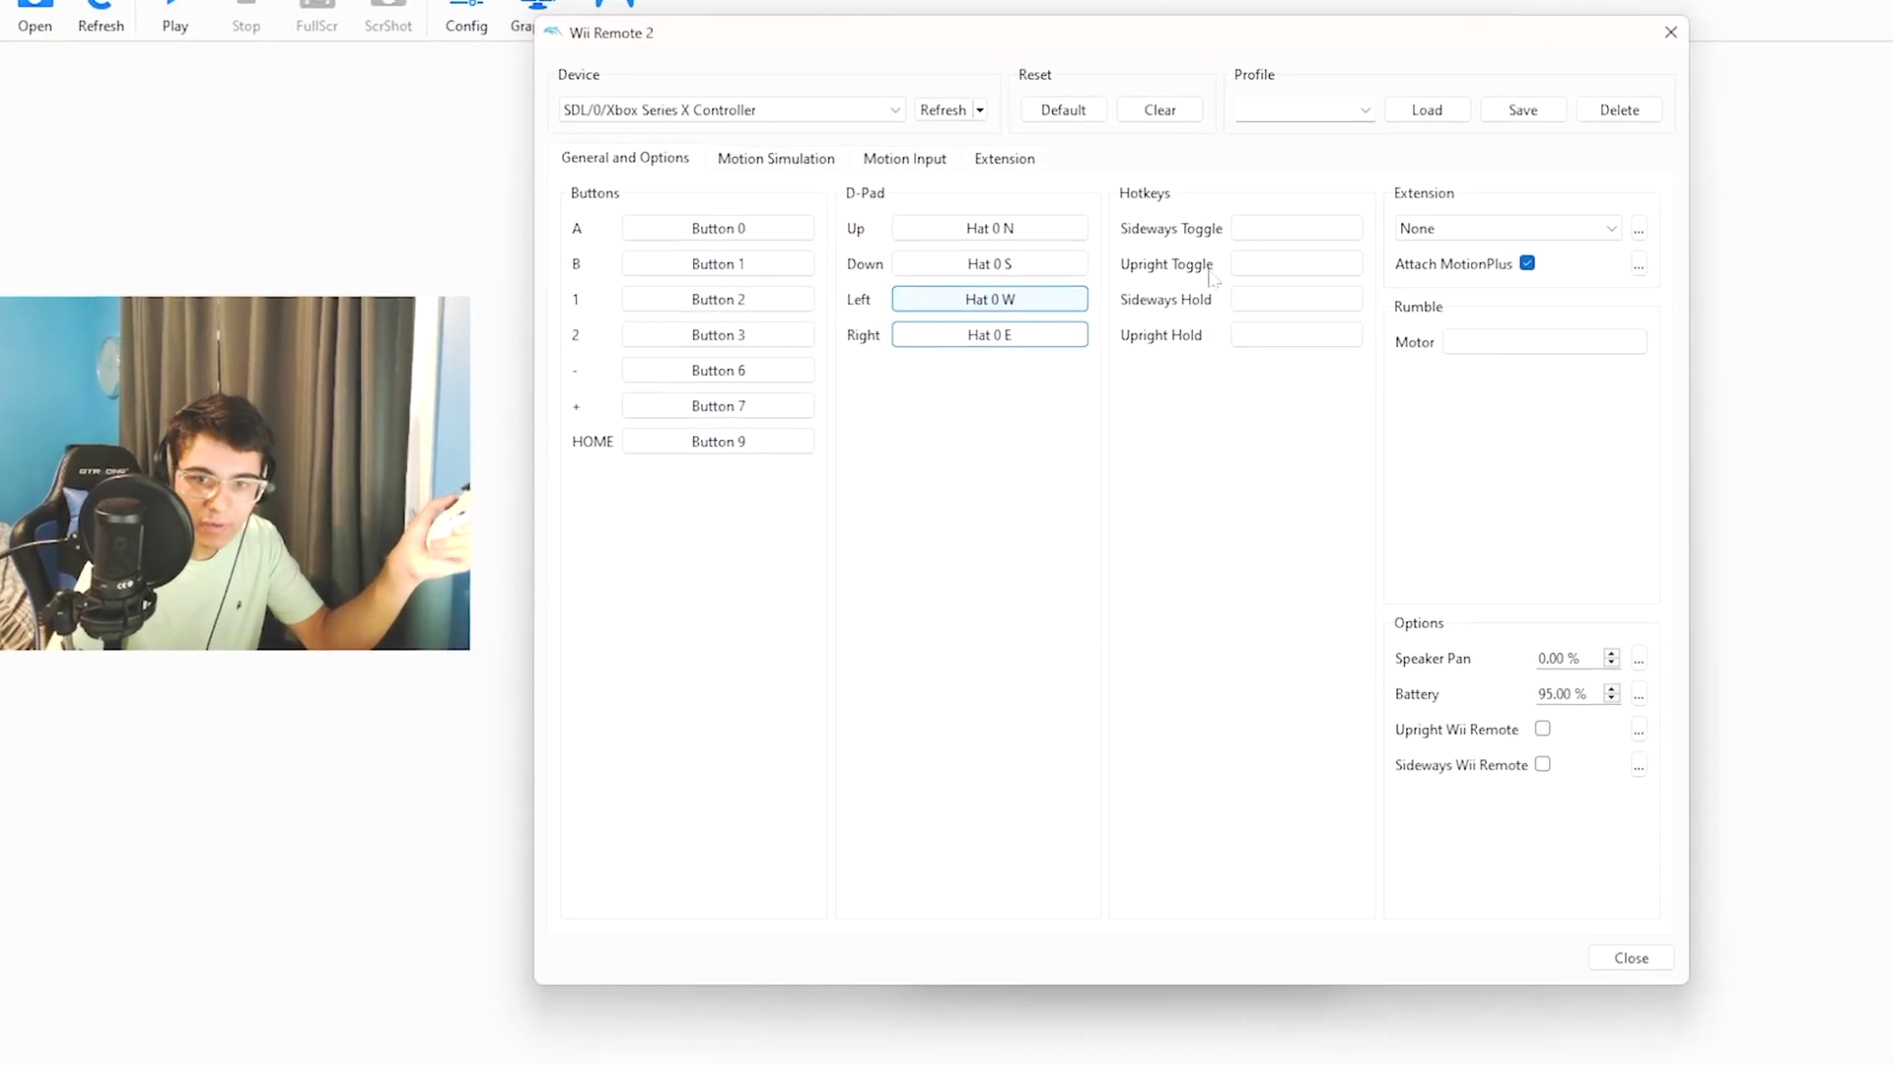
Step: Close the Wii Remote 2 mappings and Controller Settings windows
left_click(1631, 958)
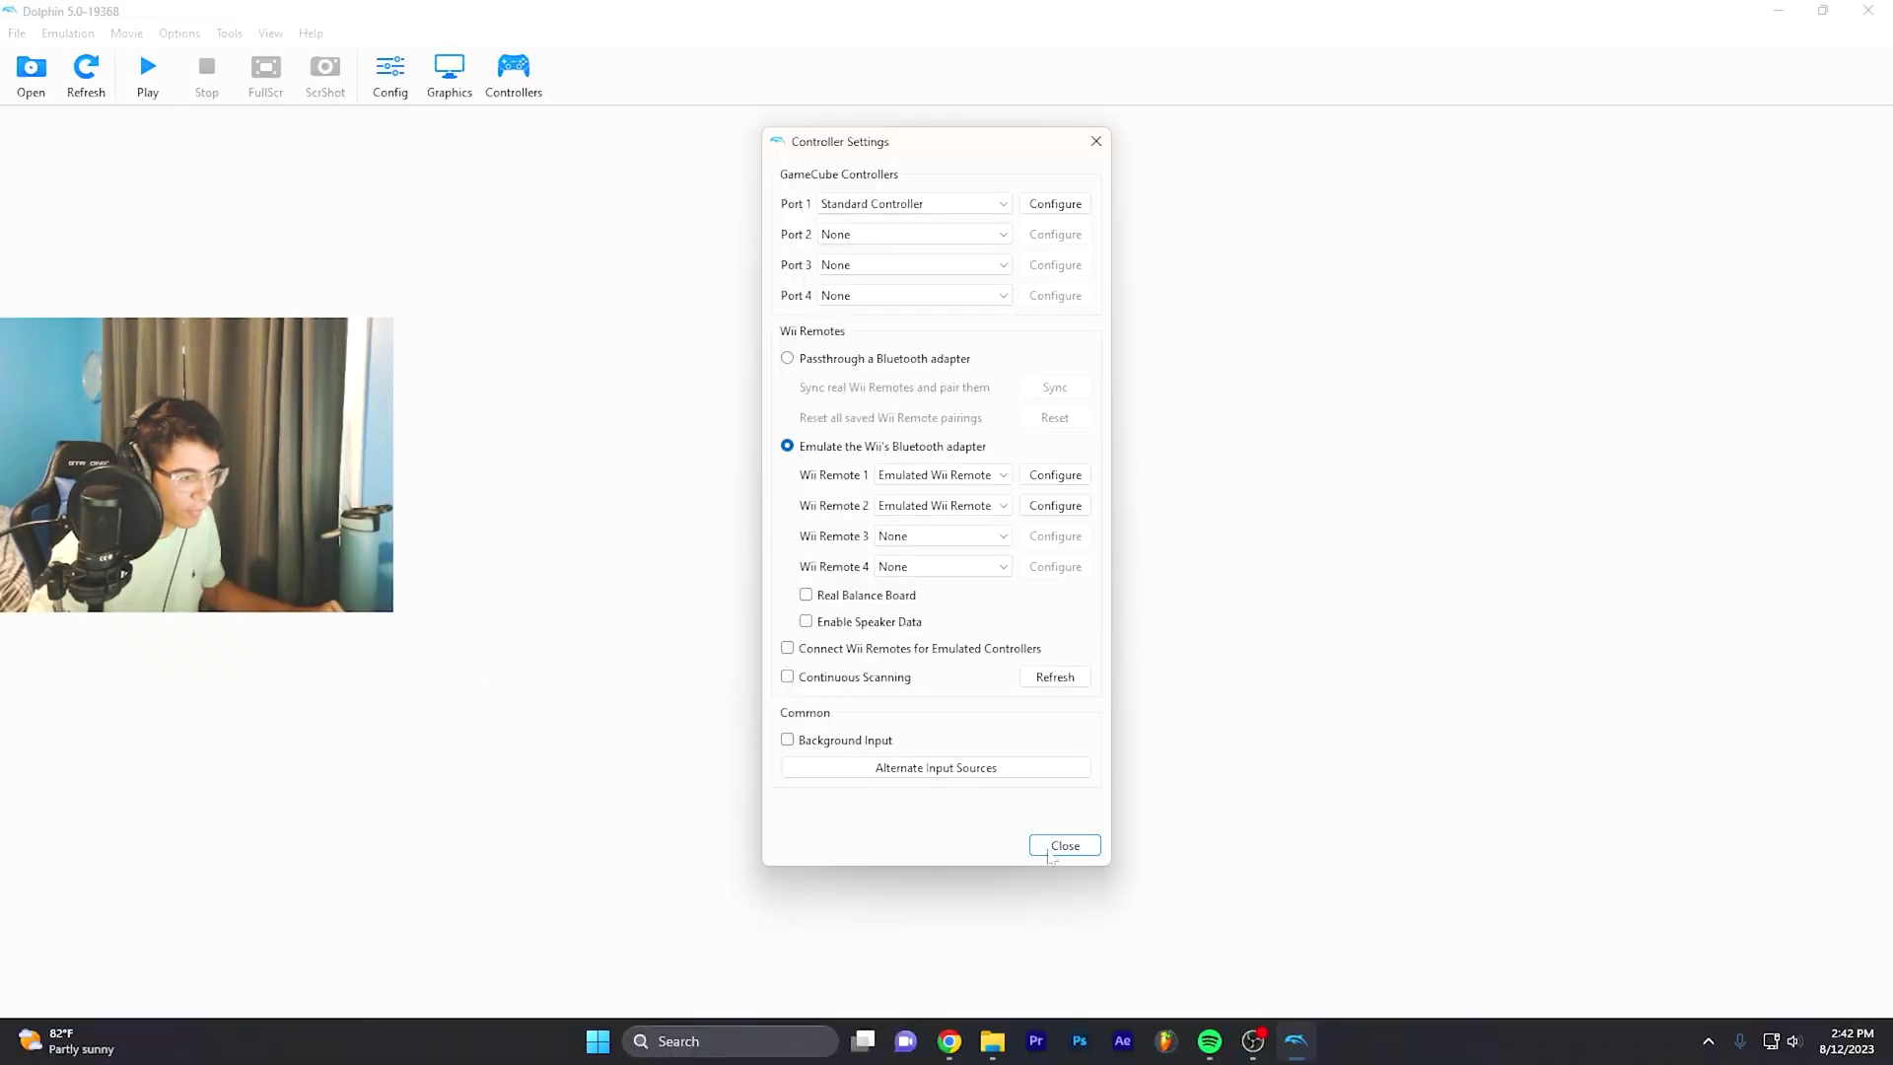
left_click(1271, 930)
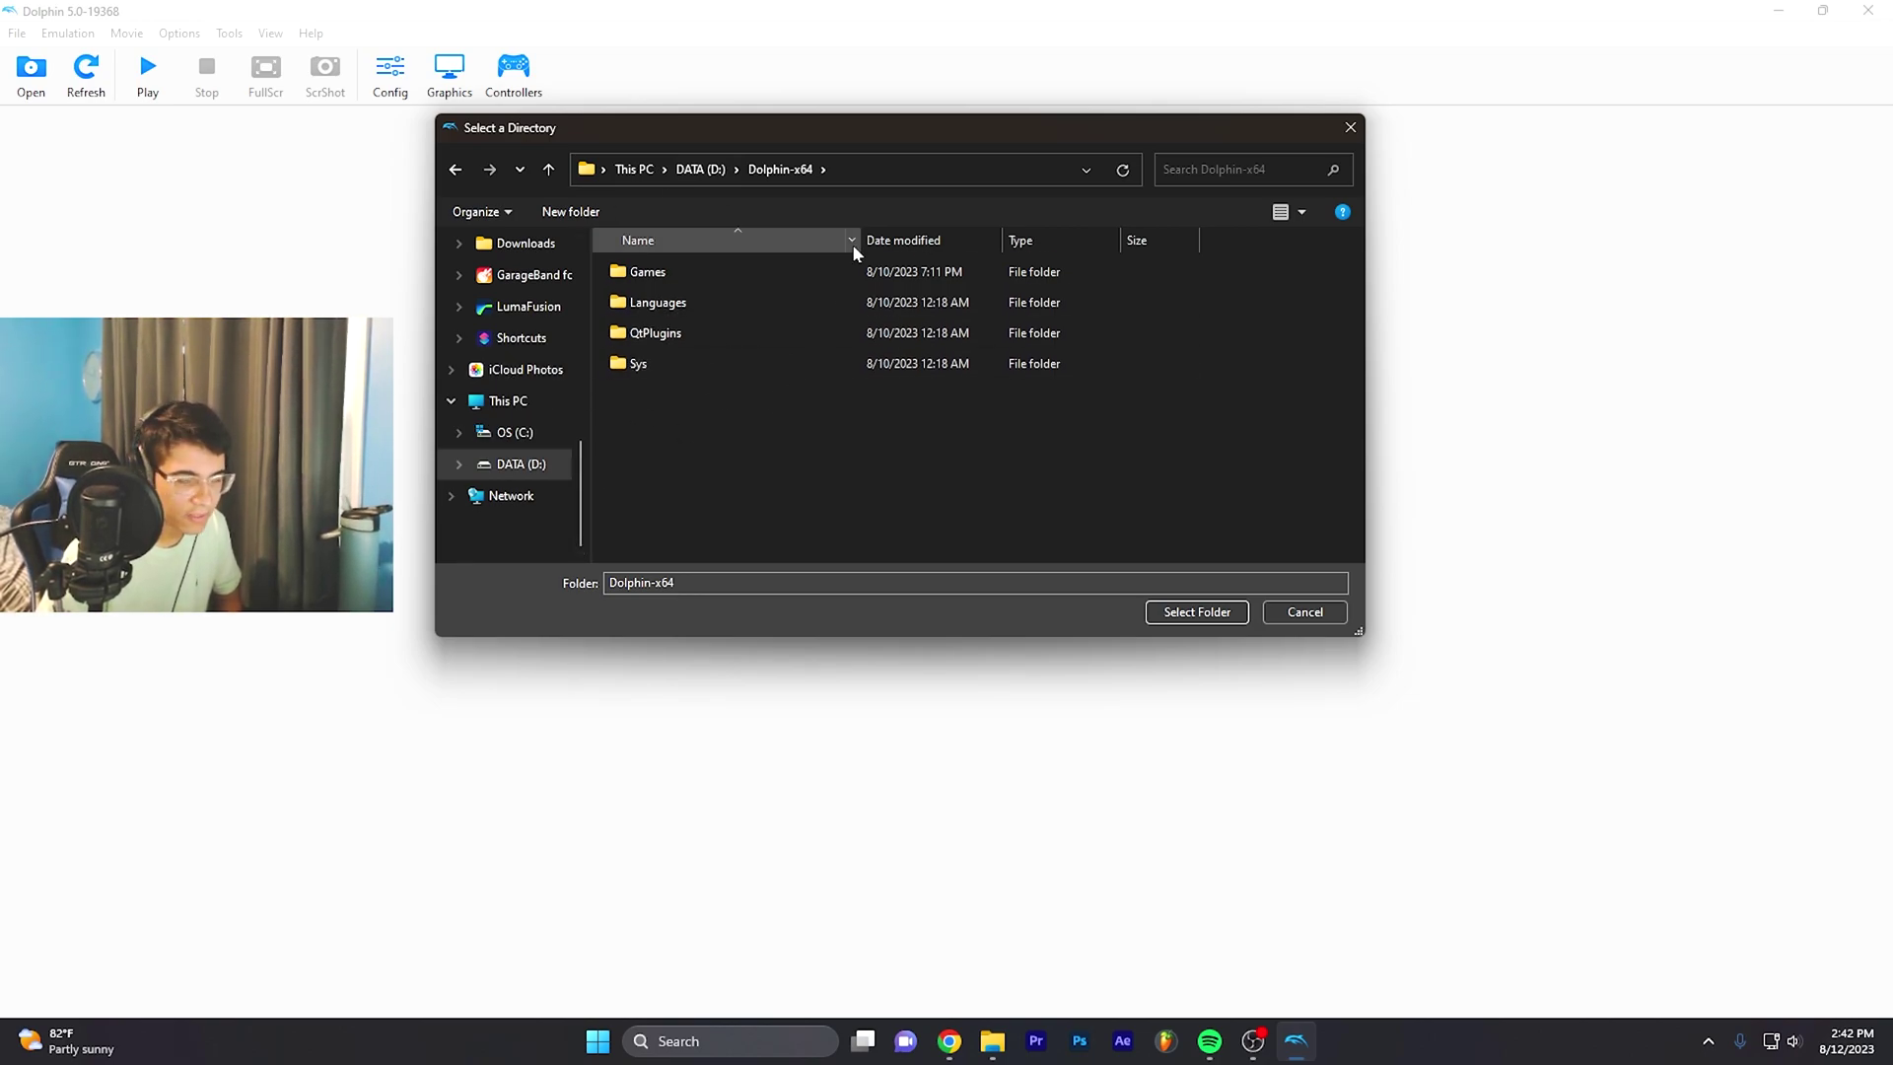
left_click_drag(905, 133, 1093, 169)
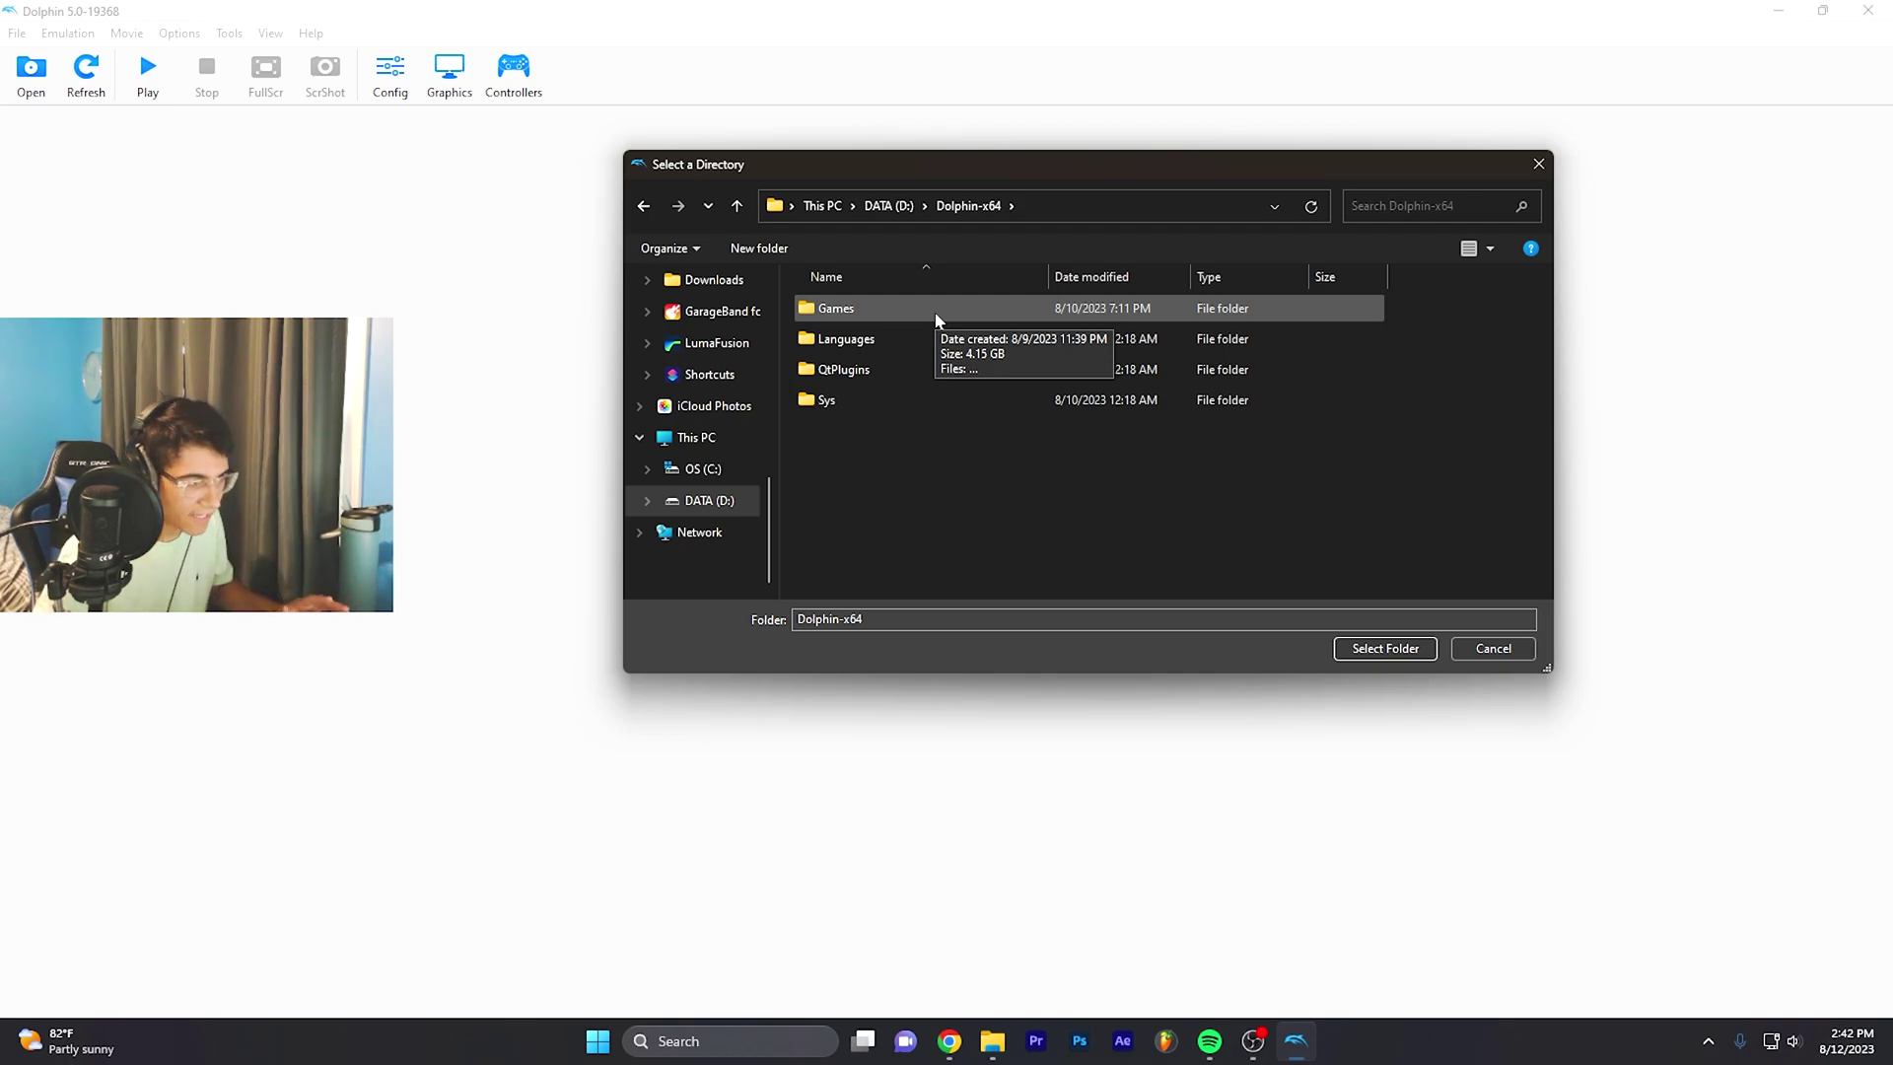
Step: Discard a stray new folder and select Dolphin-x64's Games folder as the games directory
right_click(924, 494)
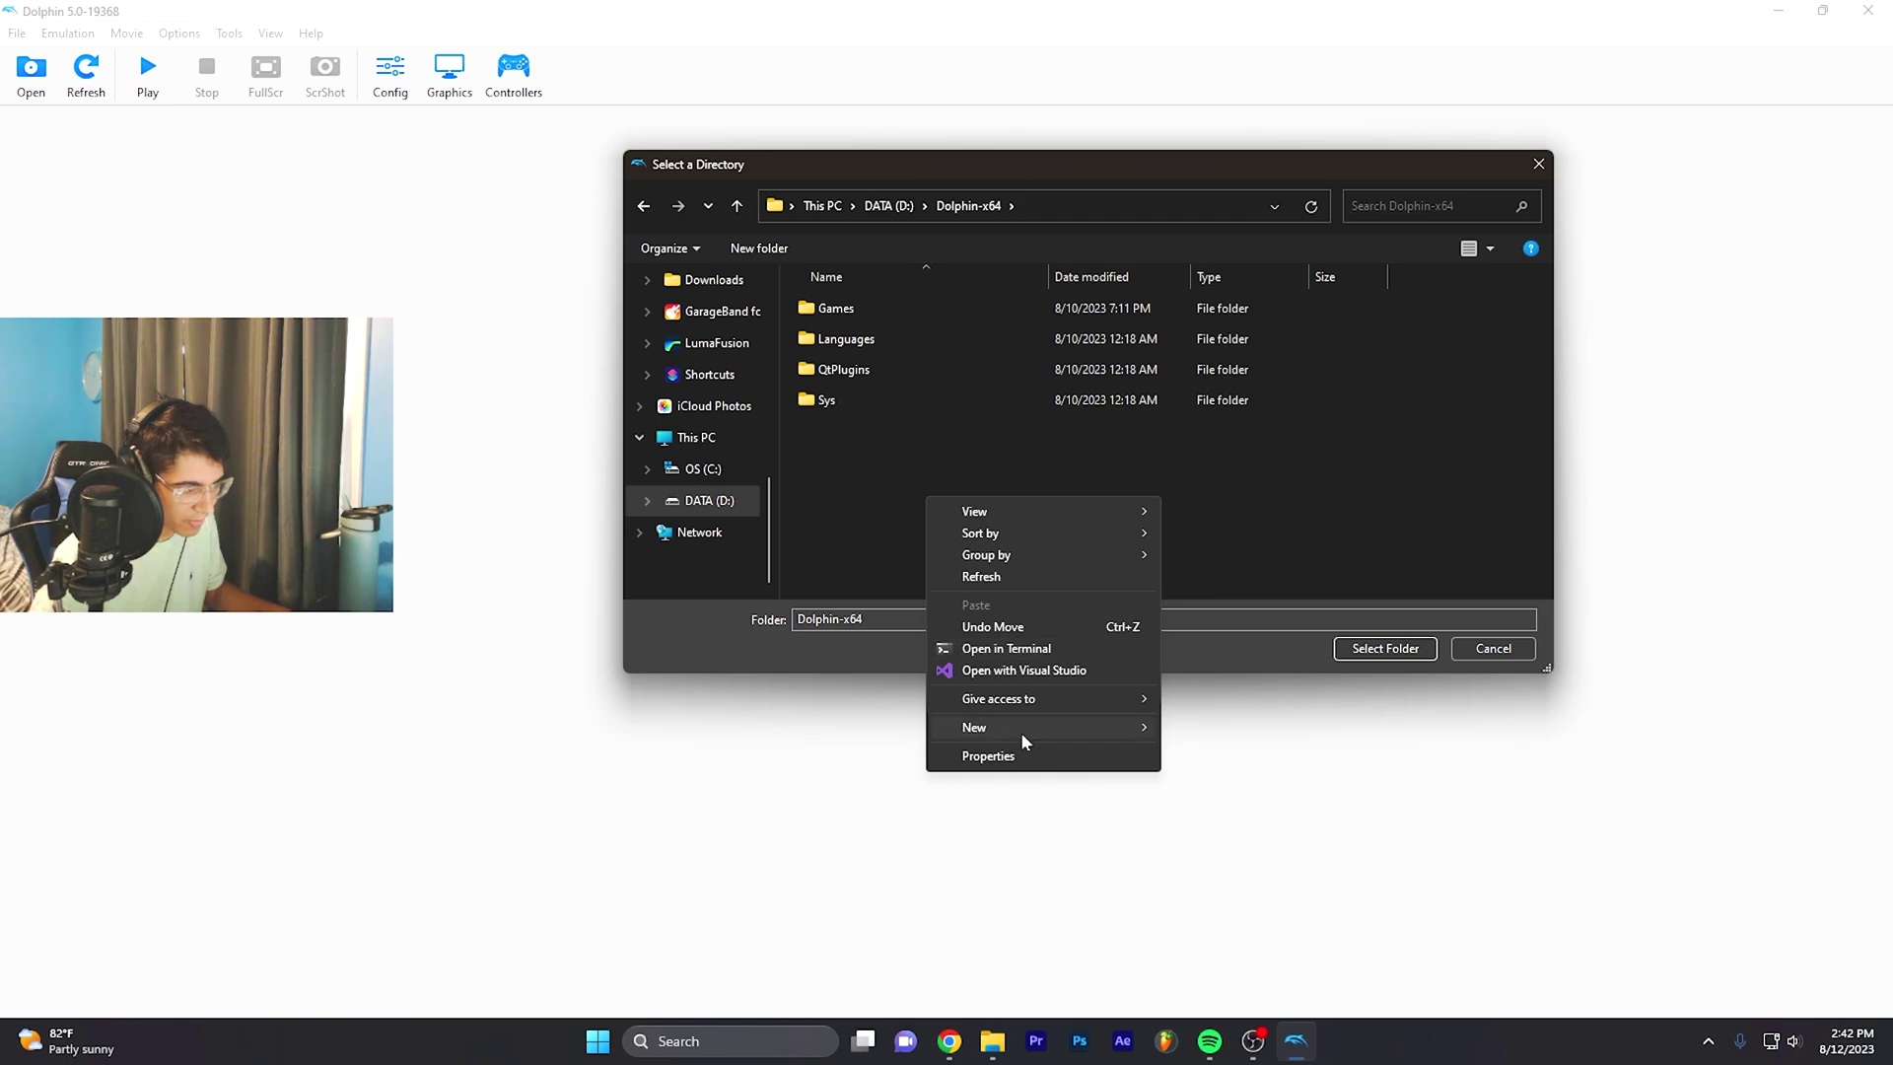
mouse_move(1018, 736)
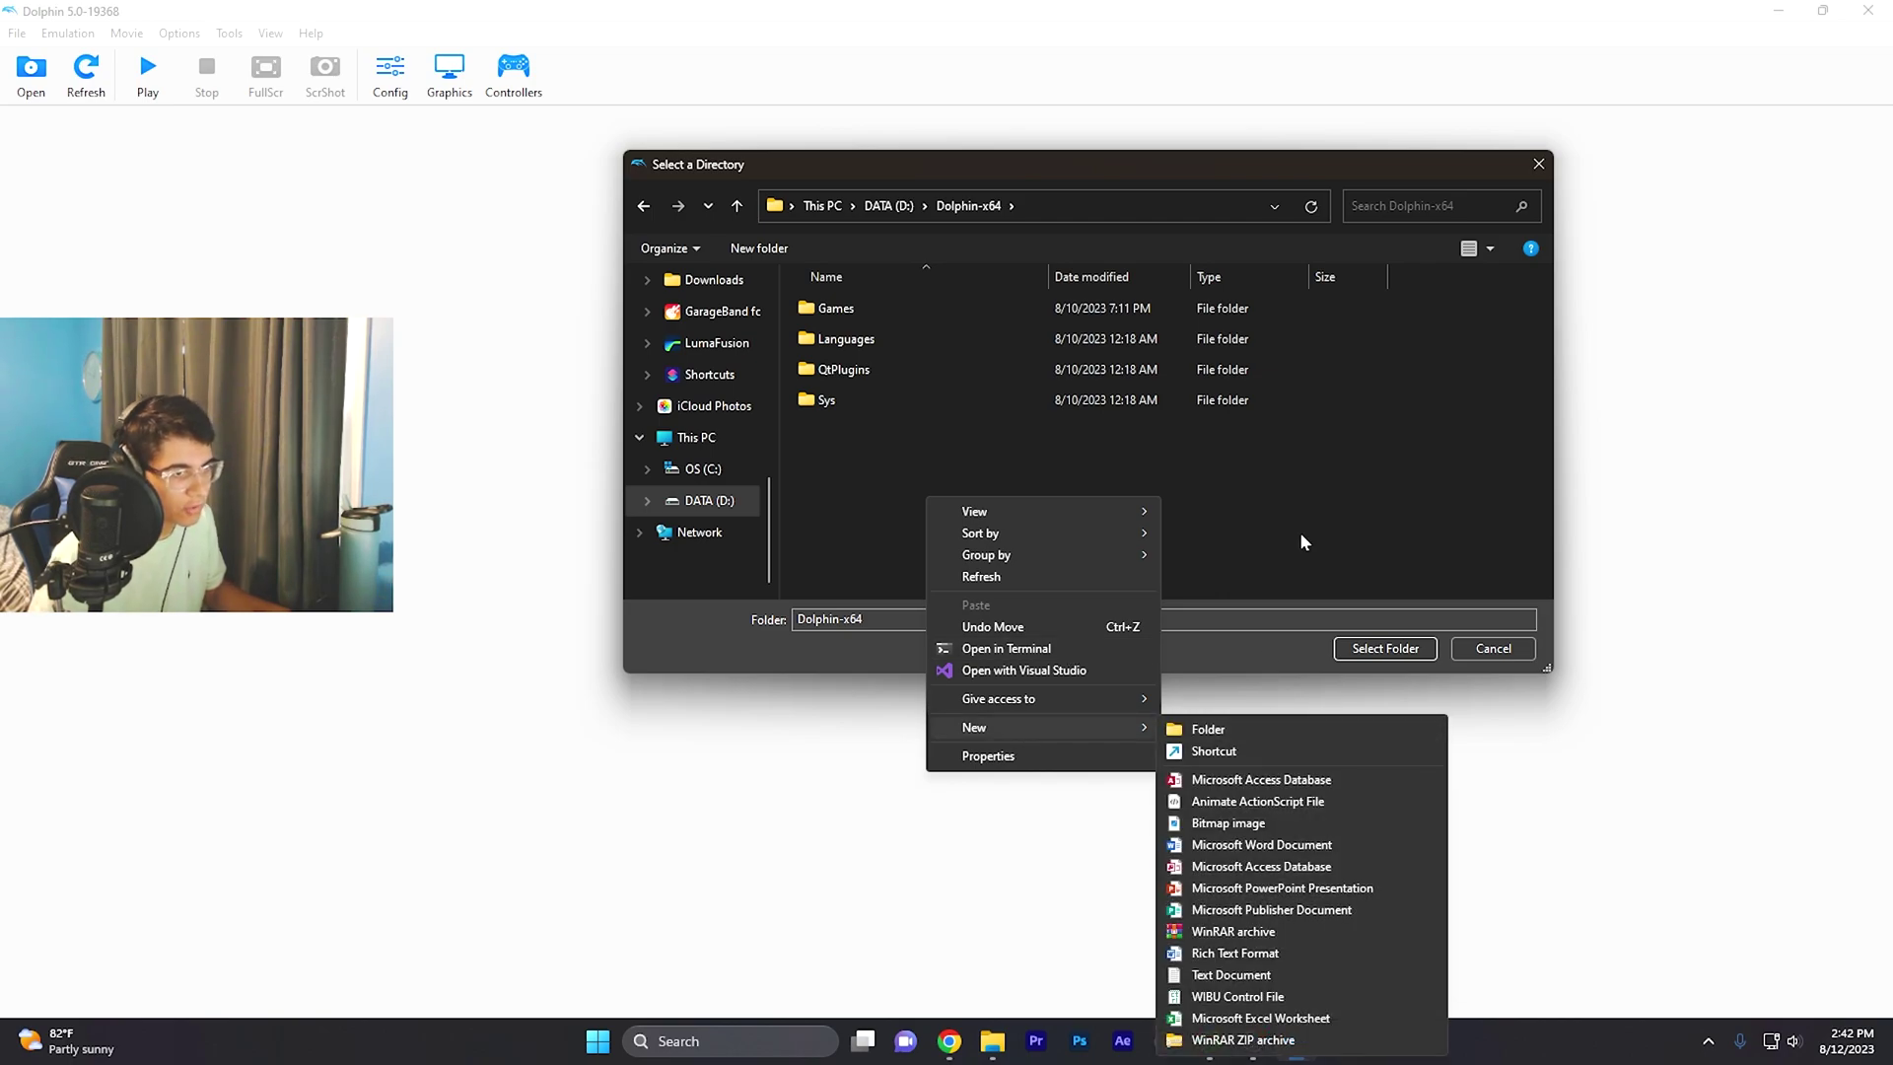
left_click(1228, 729)
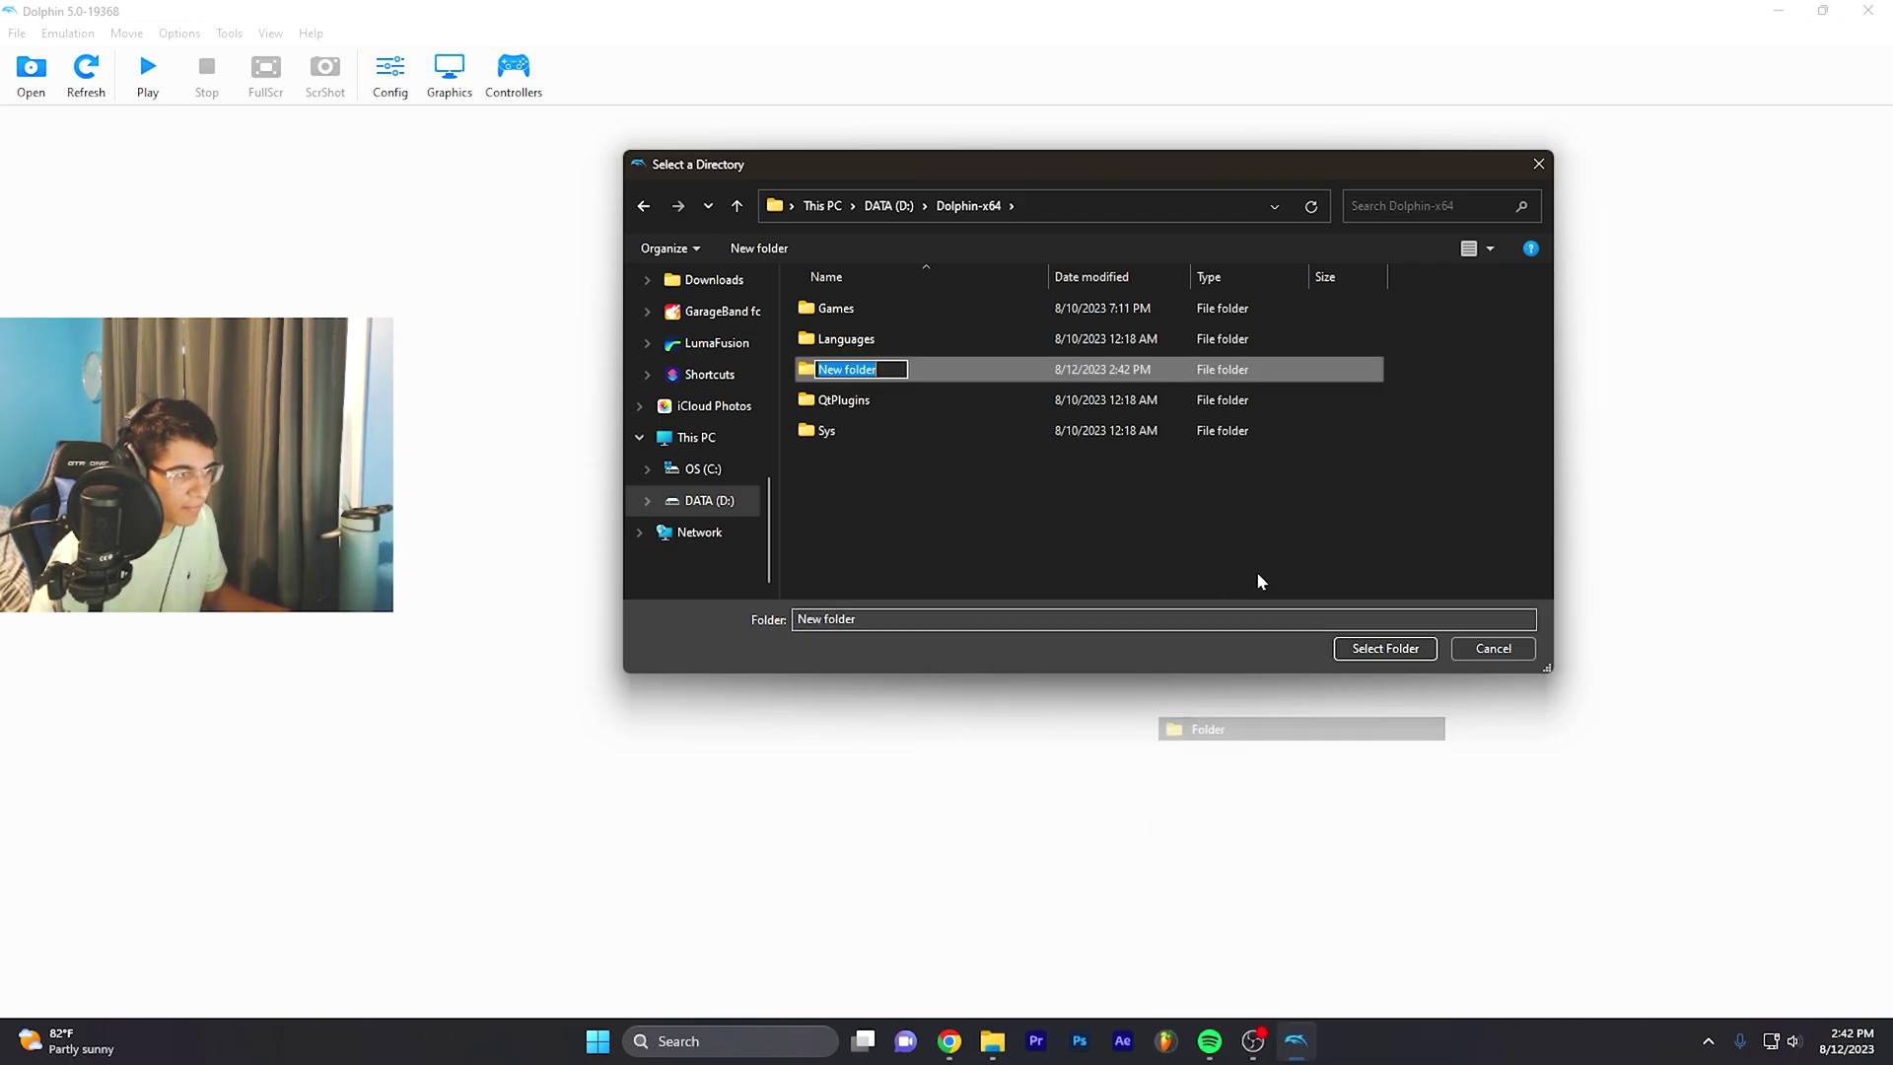
type("Game")
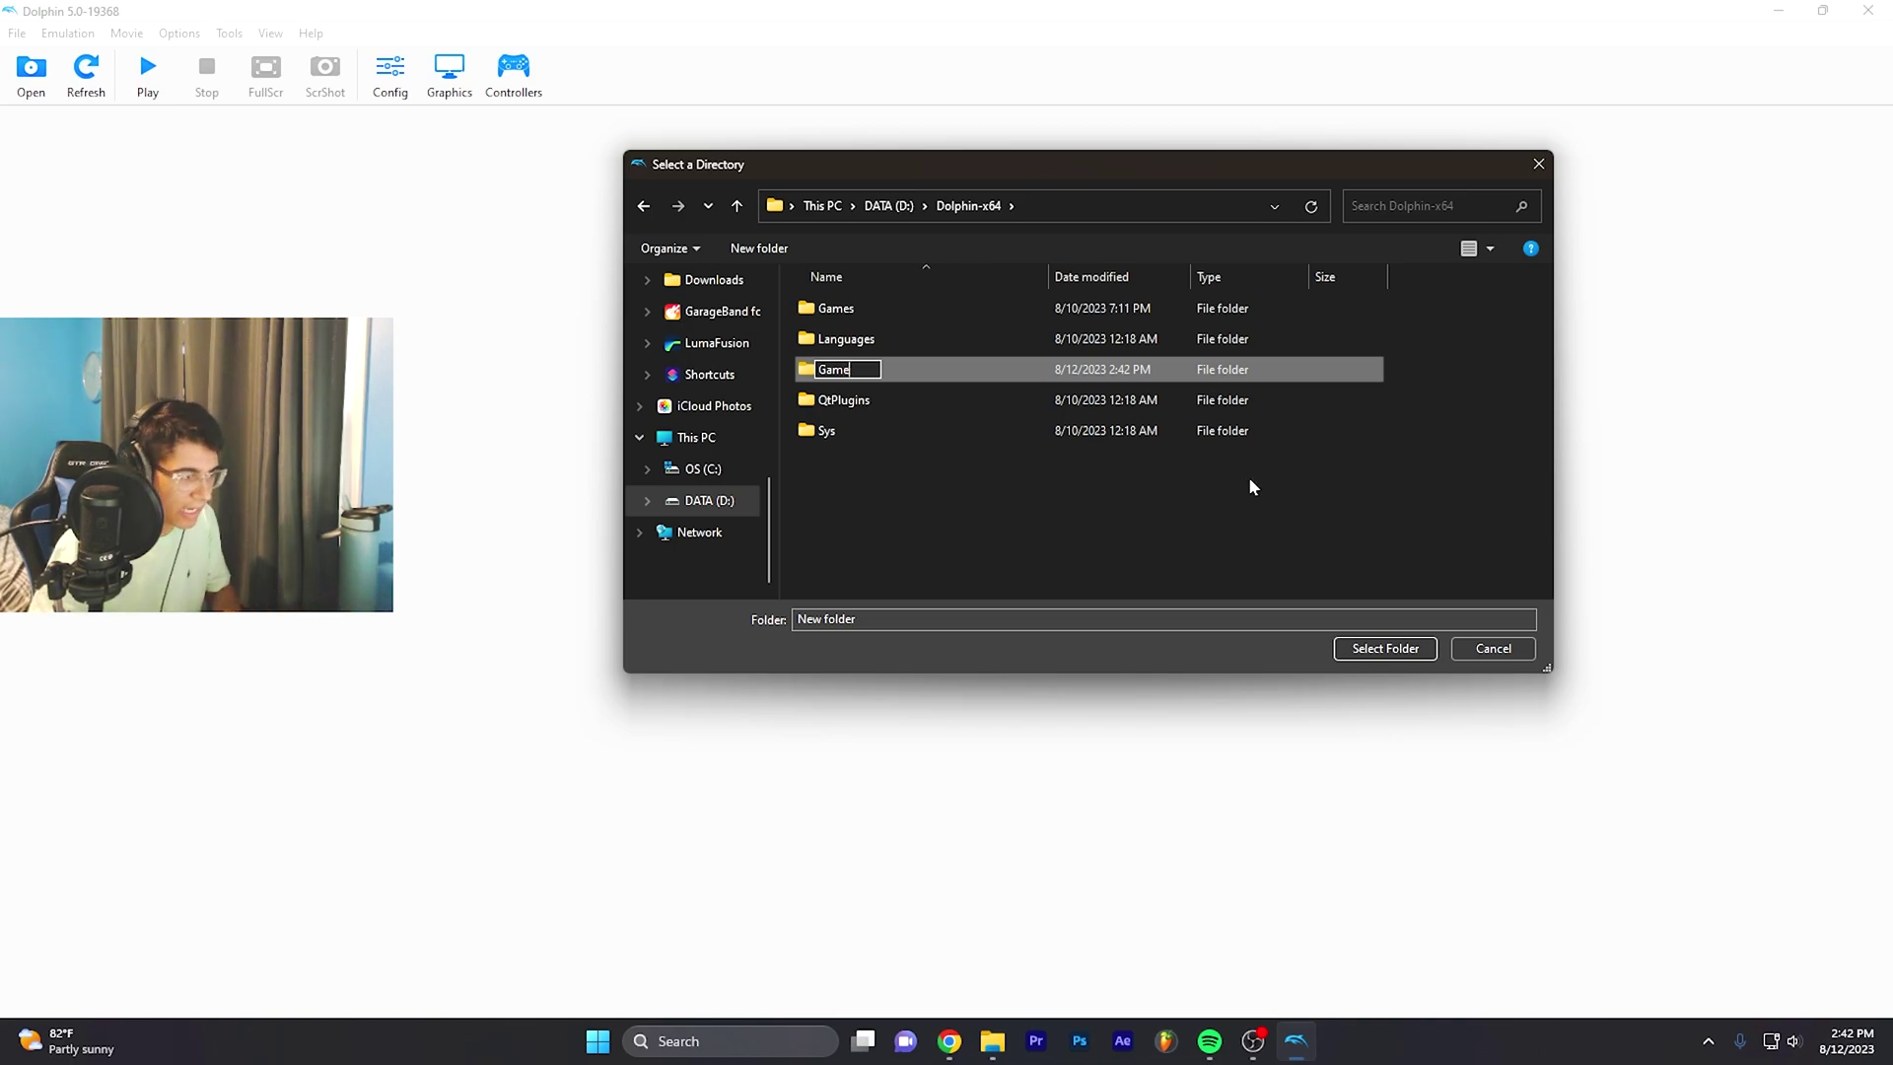
key("Escape")
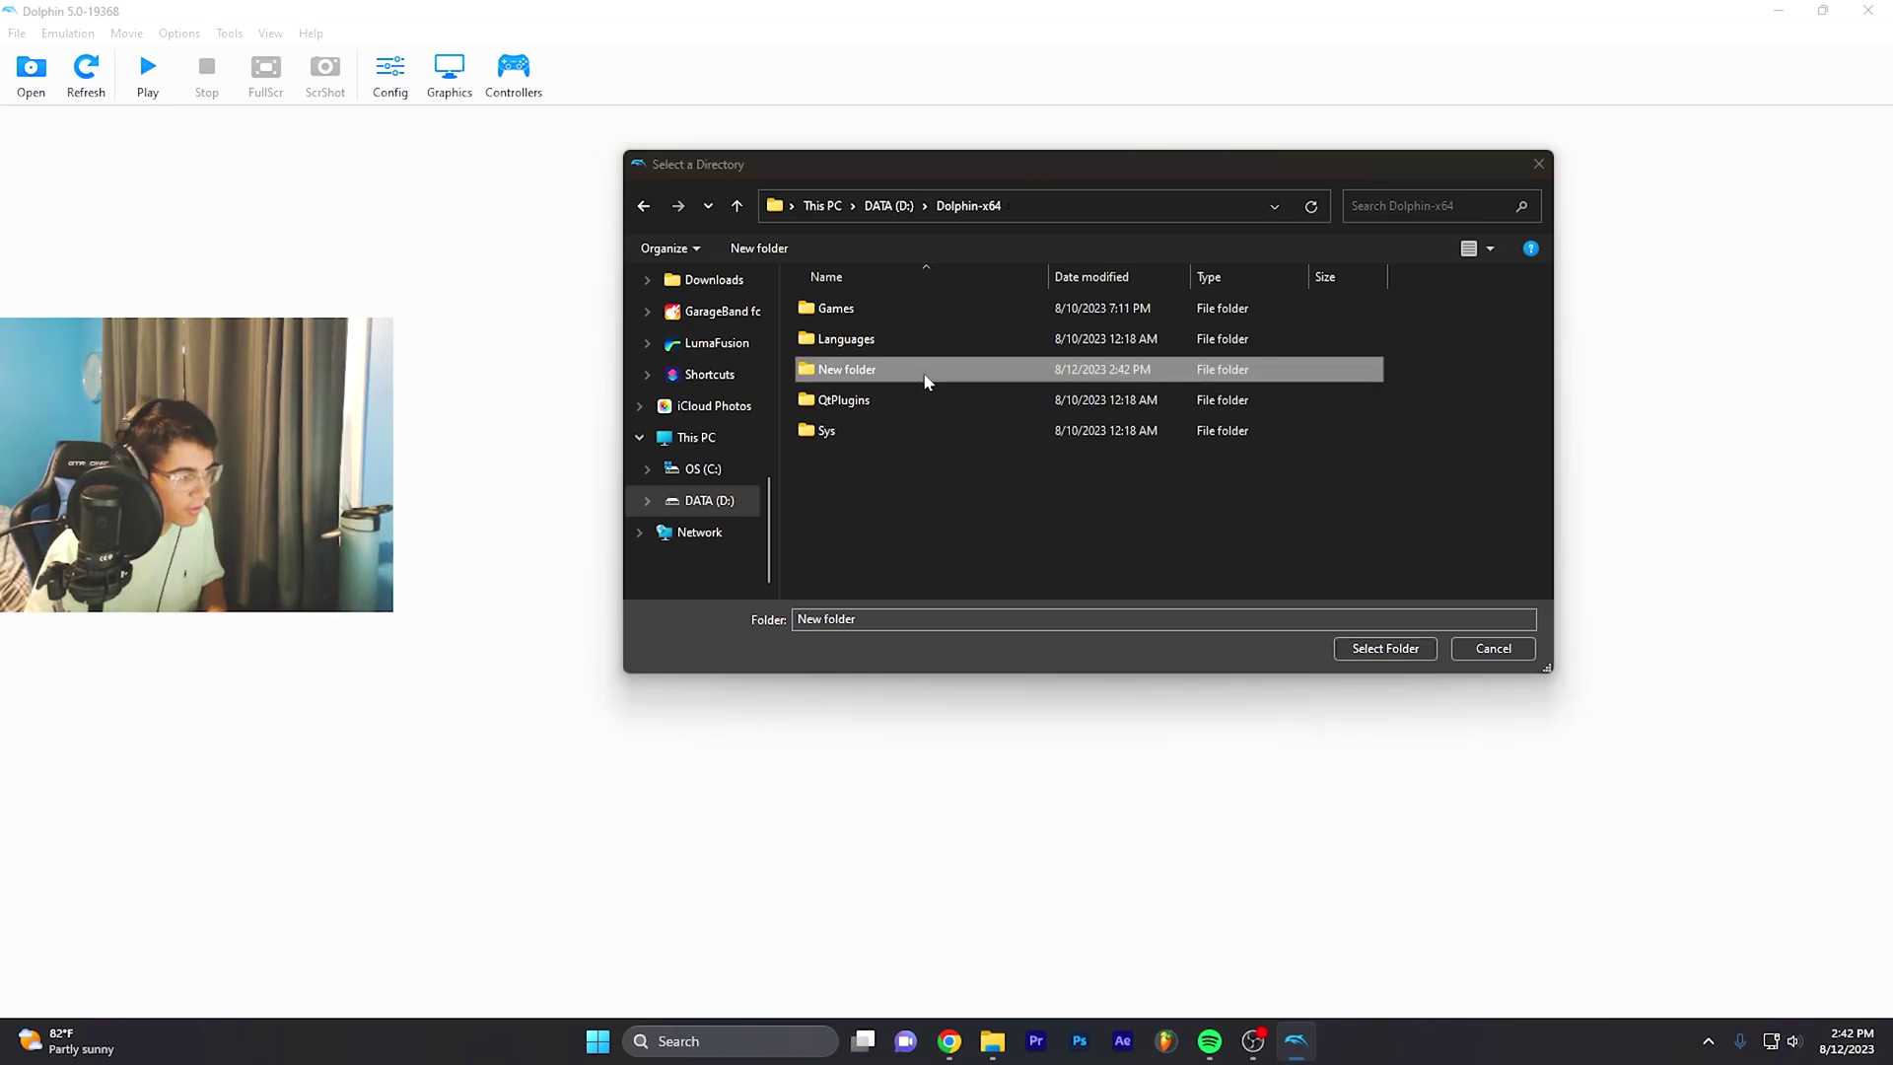
key("Delete")
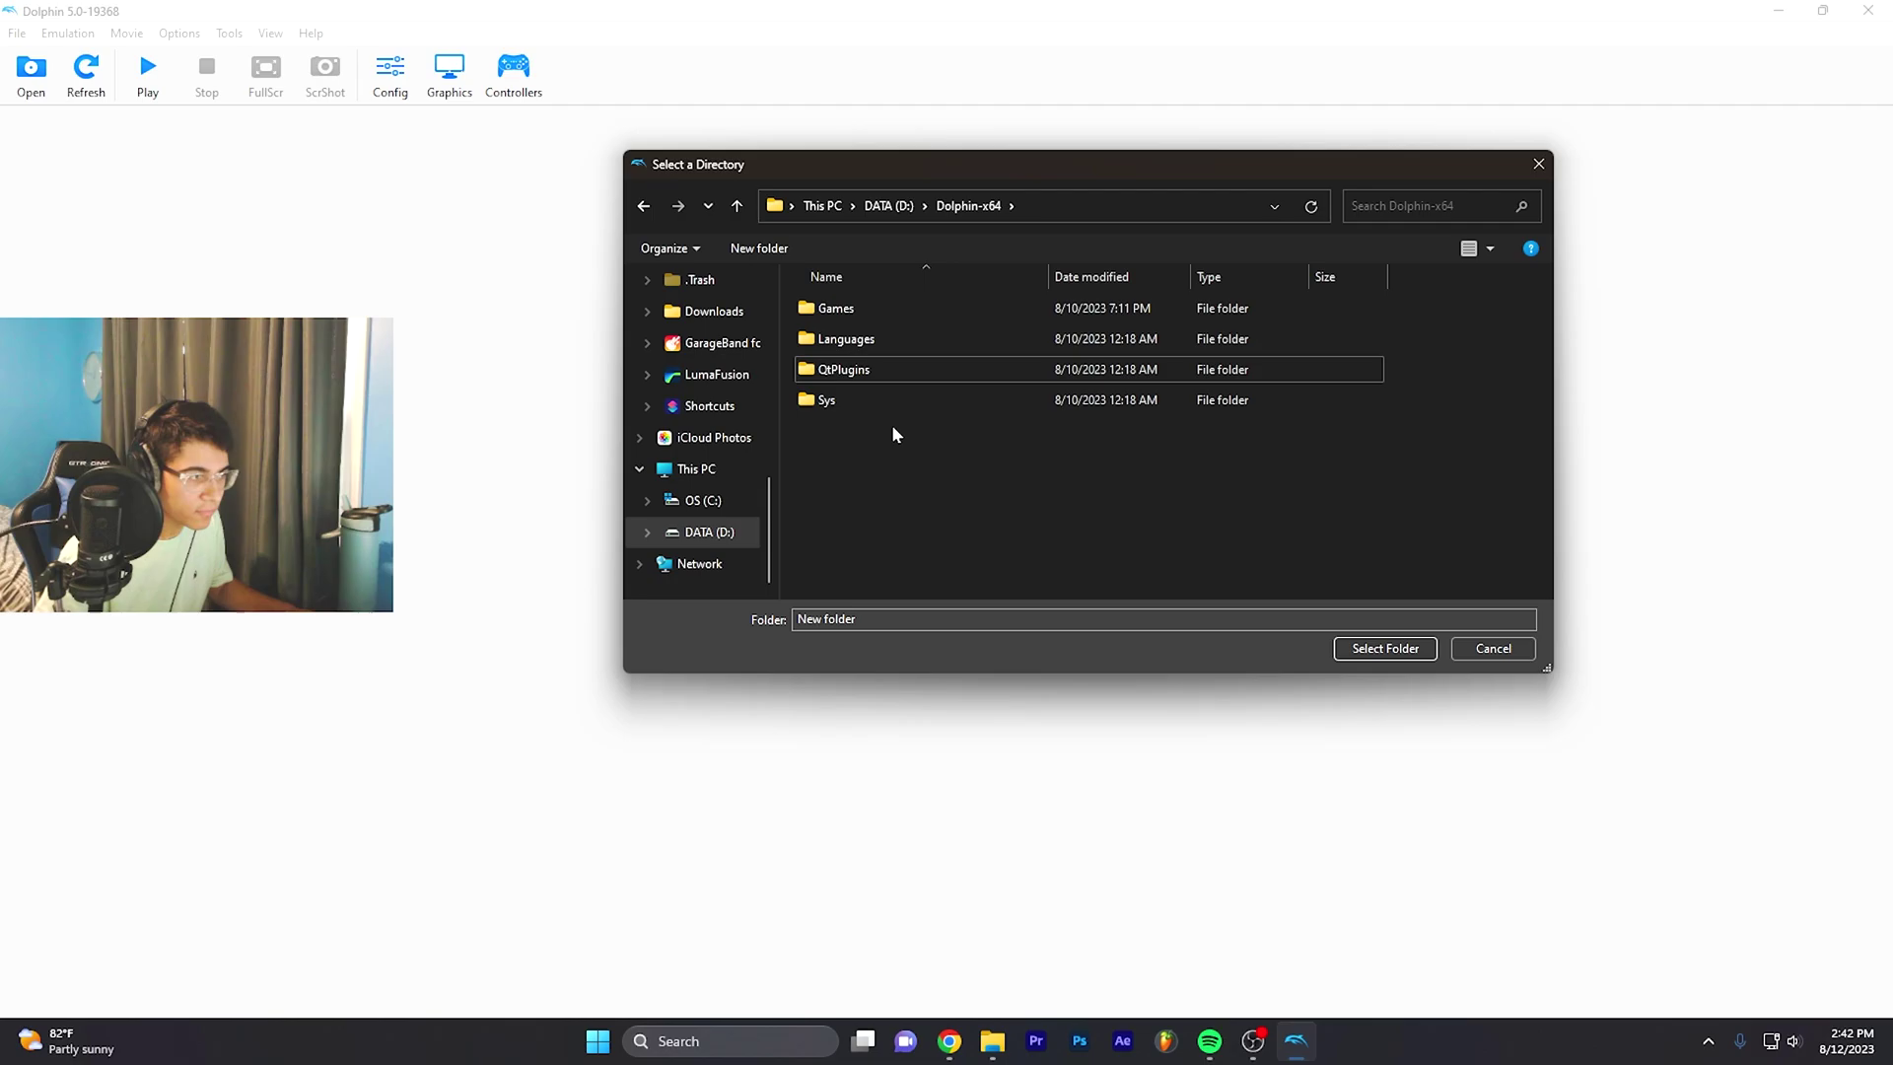
left_click(907, 314)
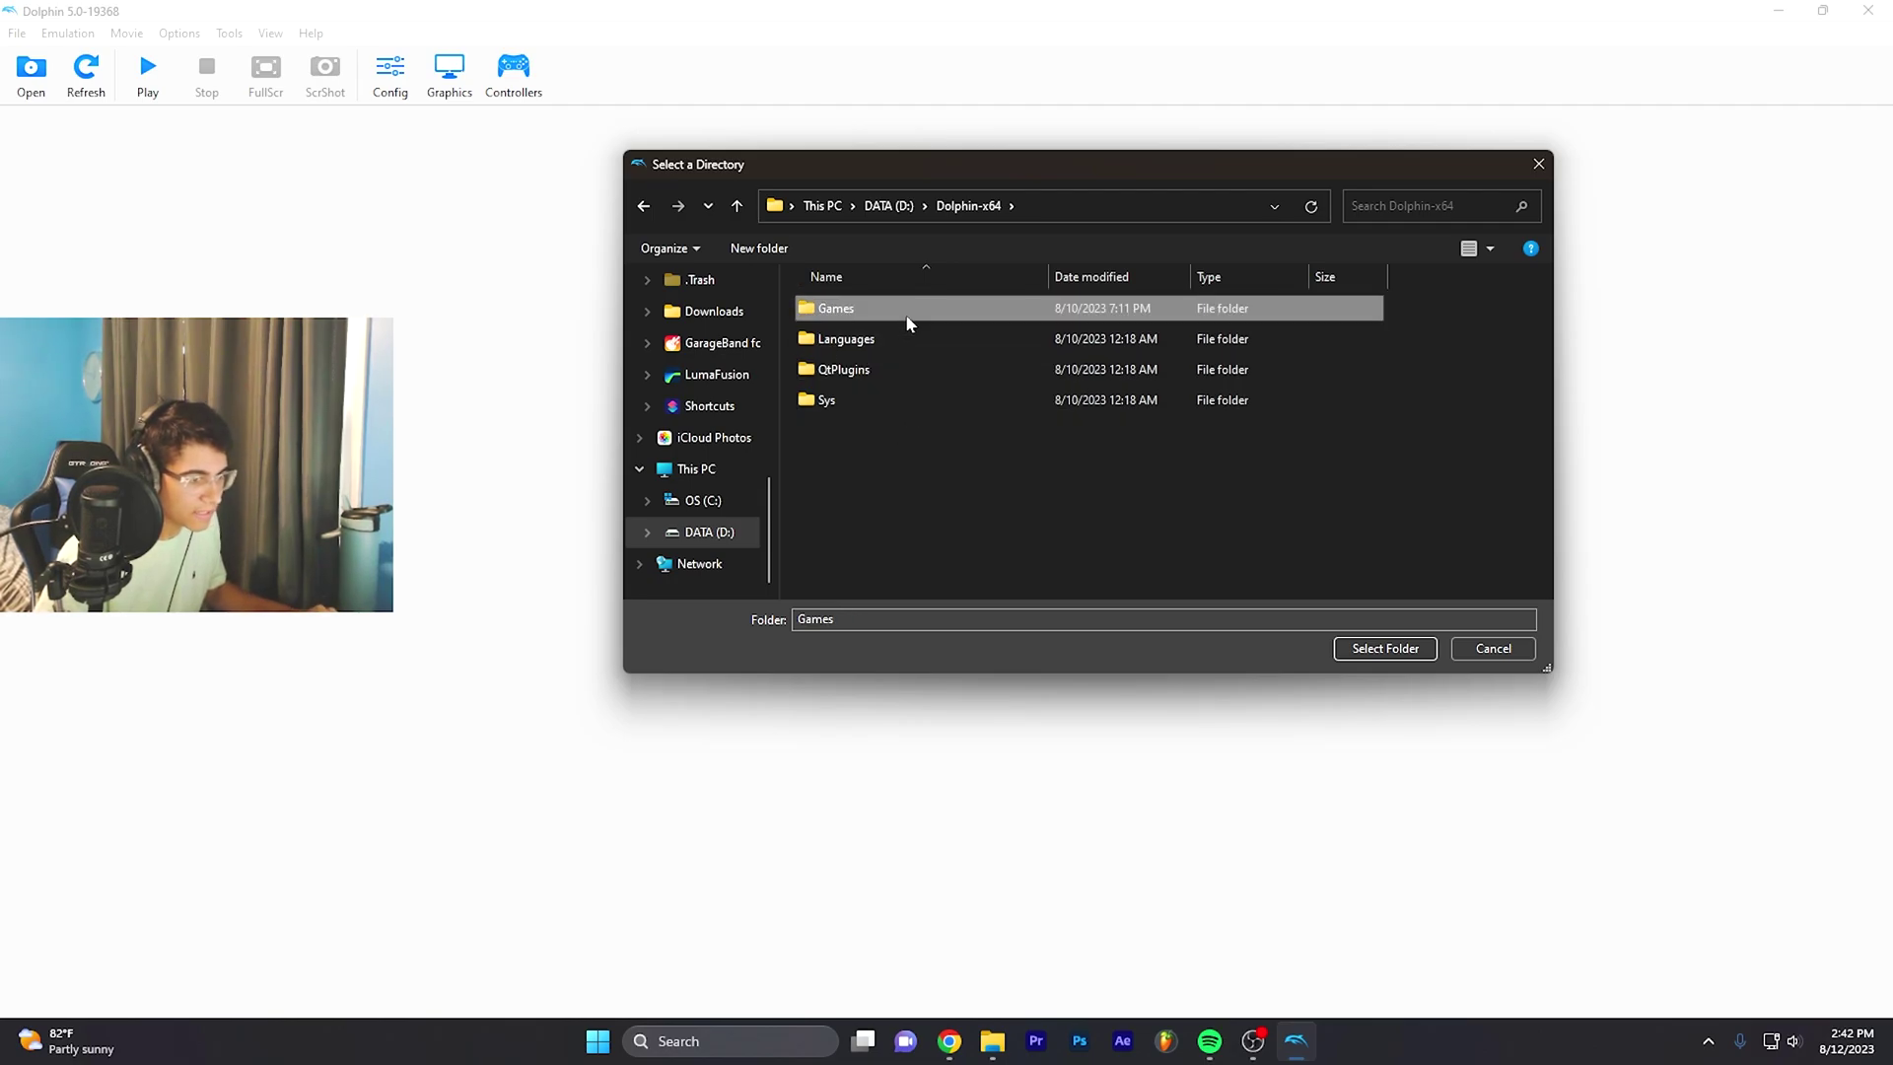
left_click(1361, 650)
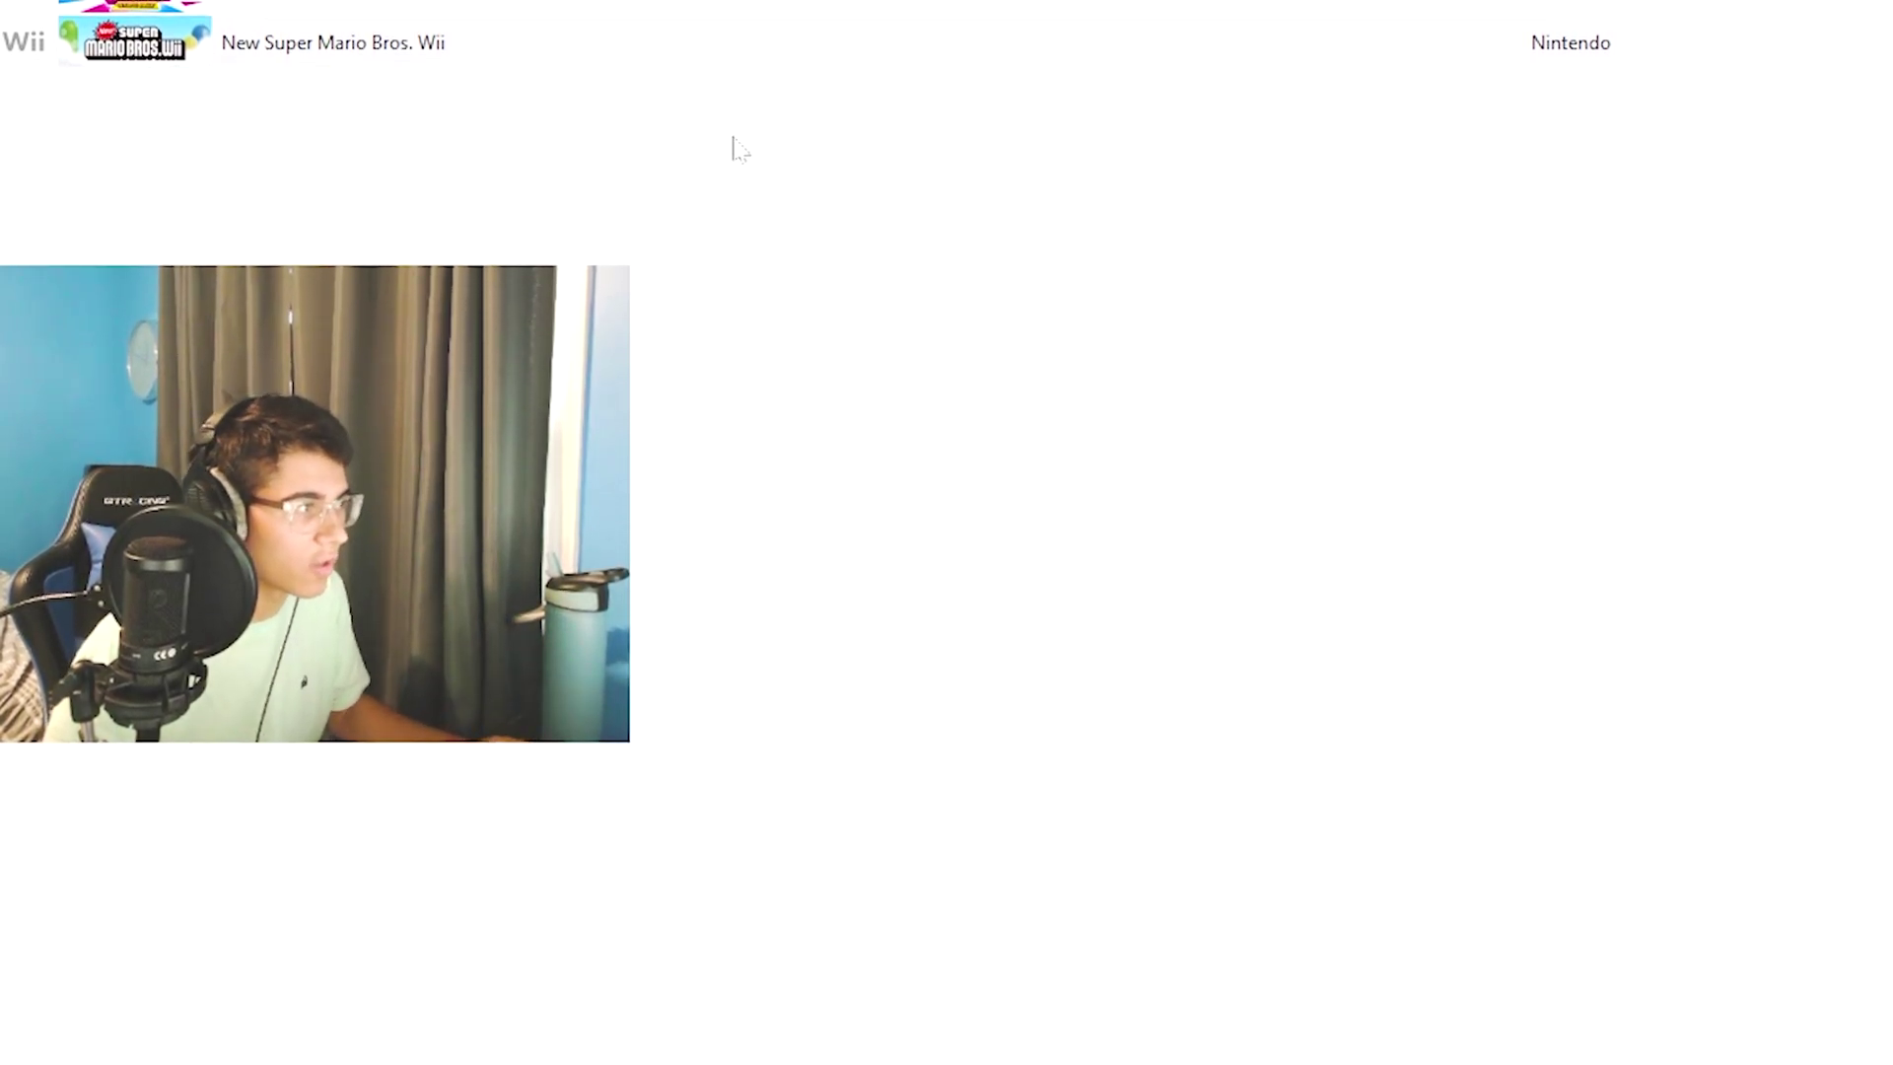
Step: Select New Super Mario Bros. Wii in the game list
left_click(43, 79)
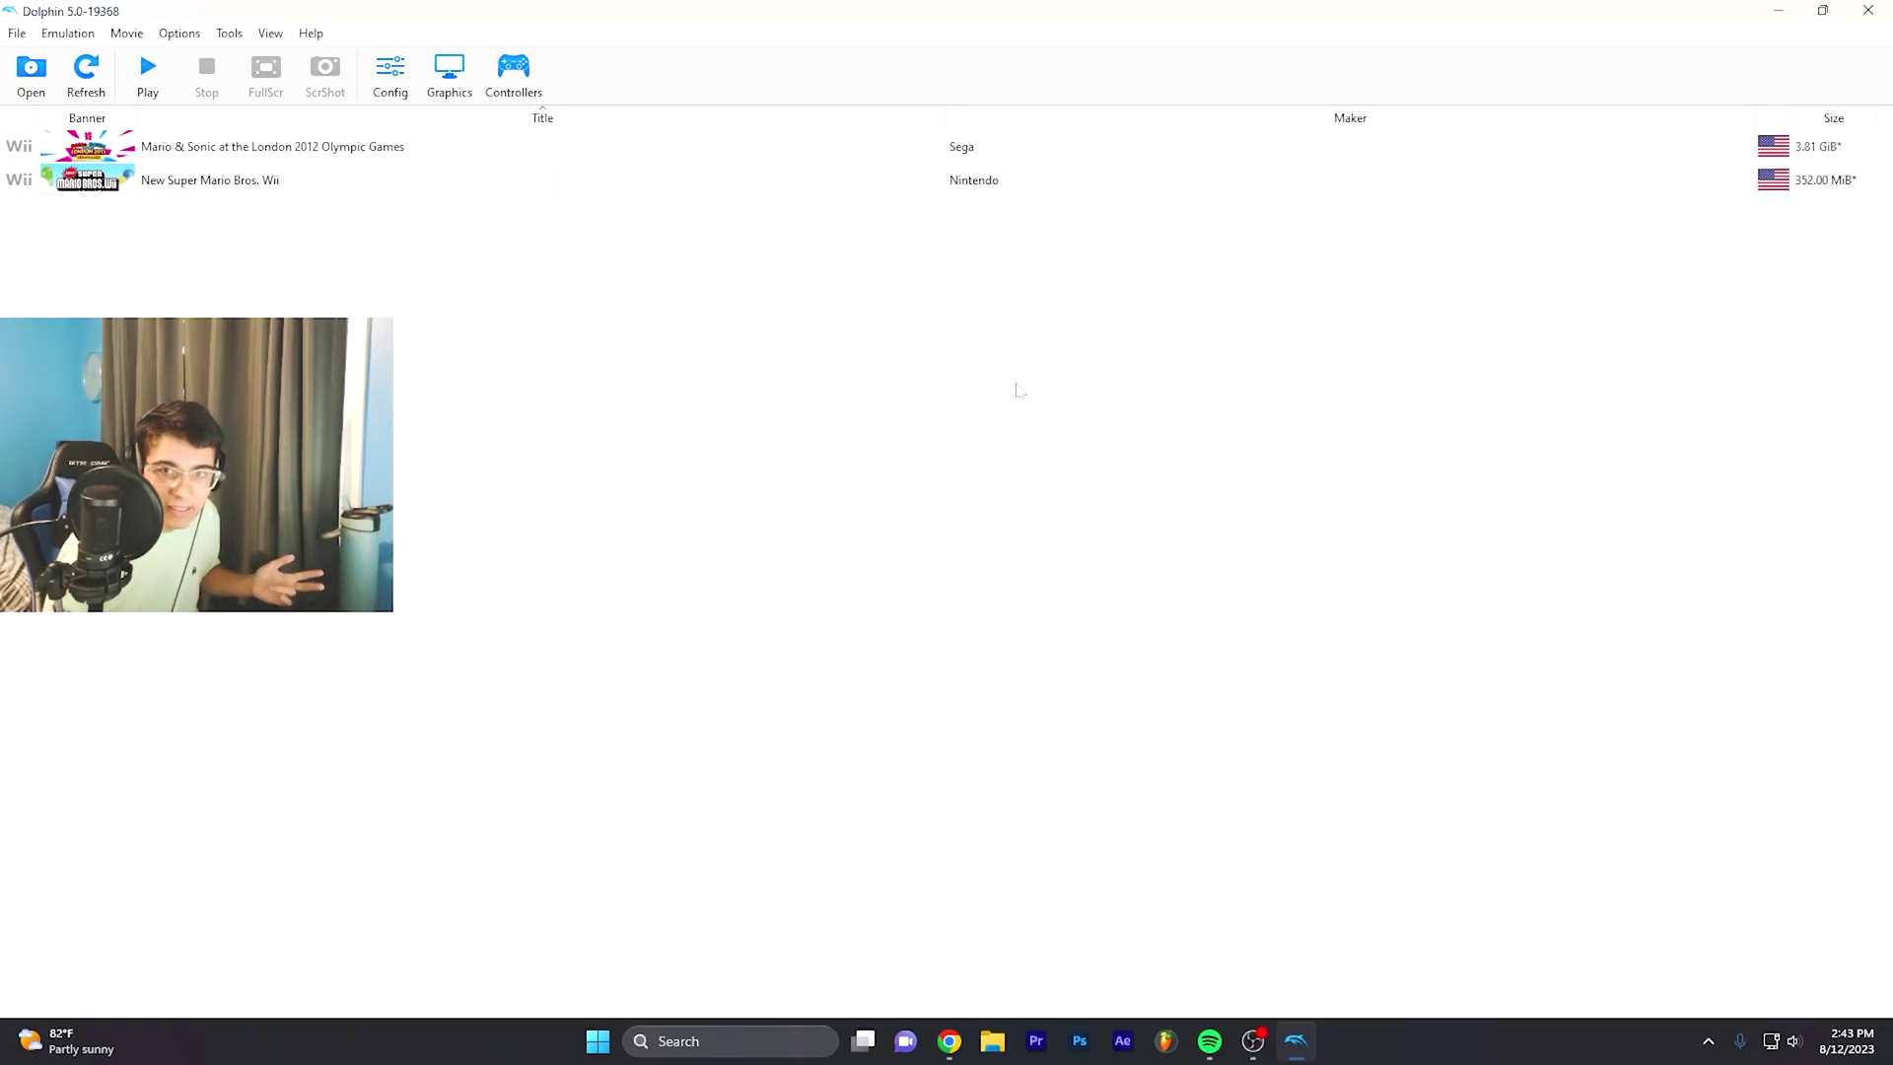
left_click(497, 185)
Step: Launch New Super Mario Bros. Wii, move to World 7 on the map, and enter a level
double_click(301, 187)
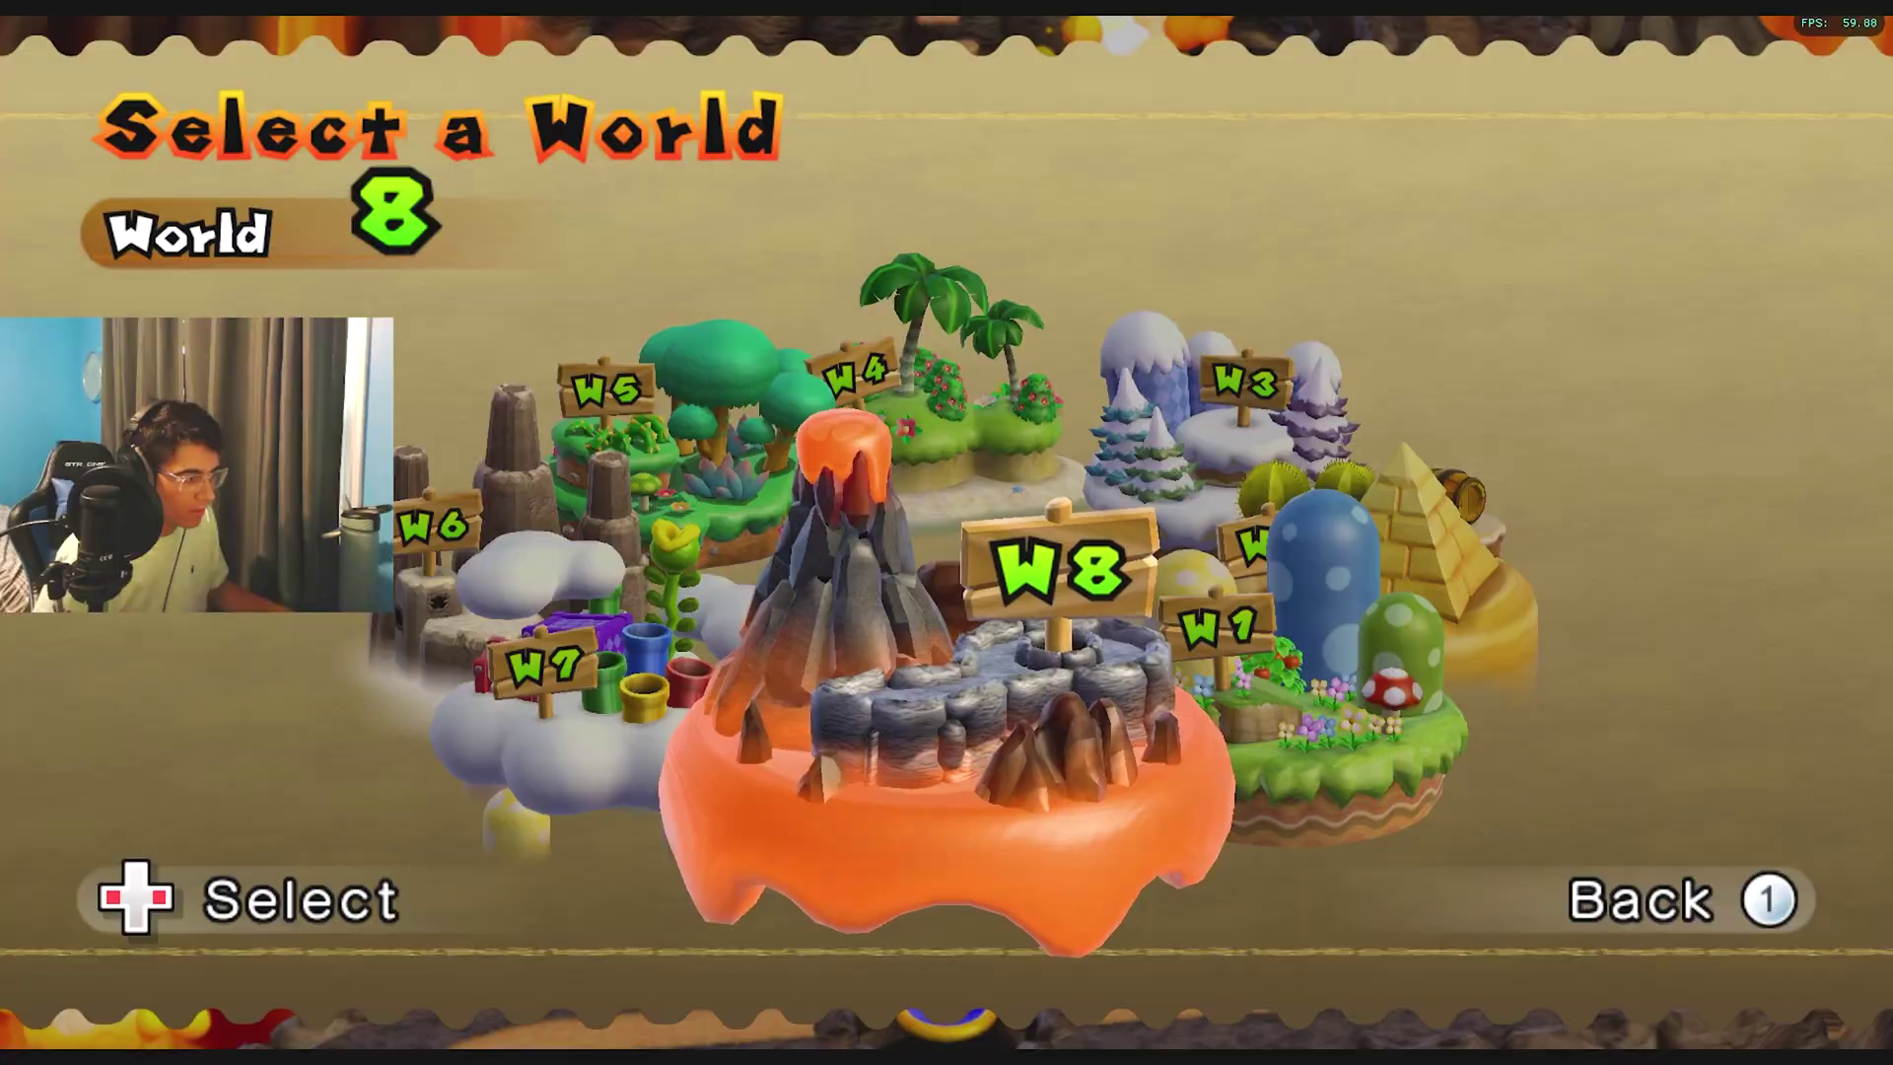
key("Left")
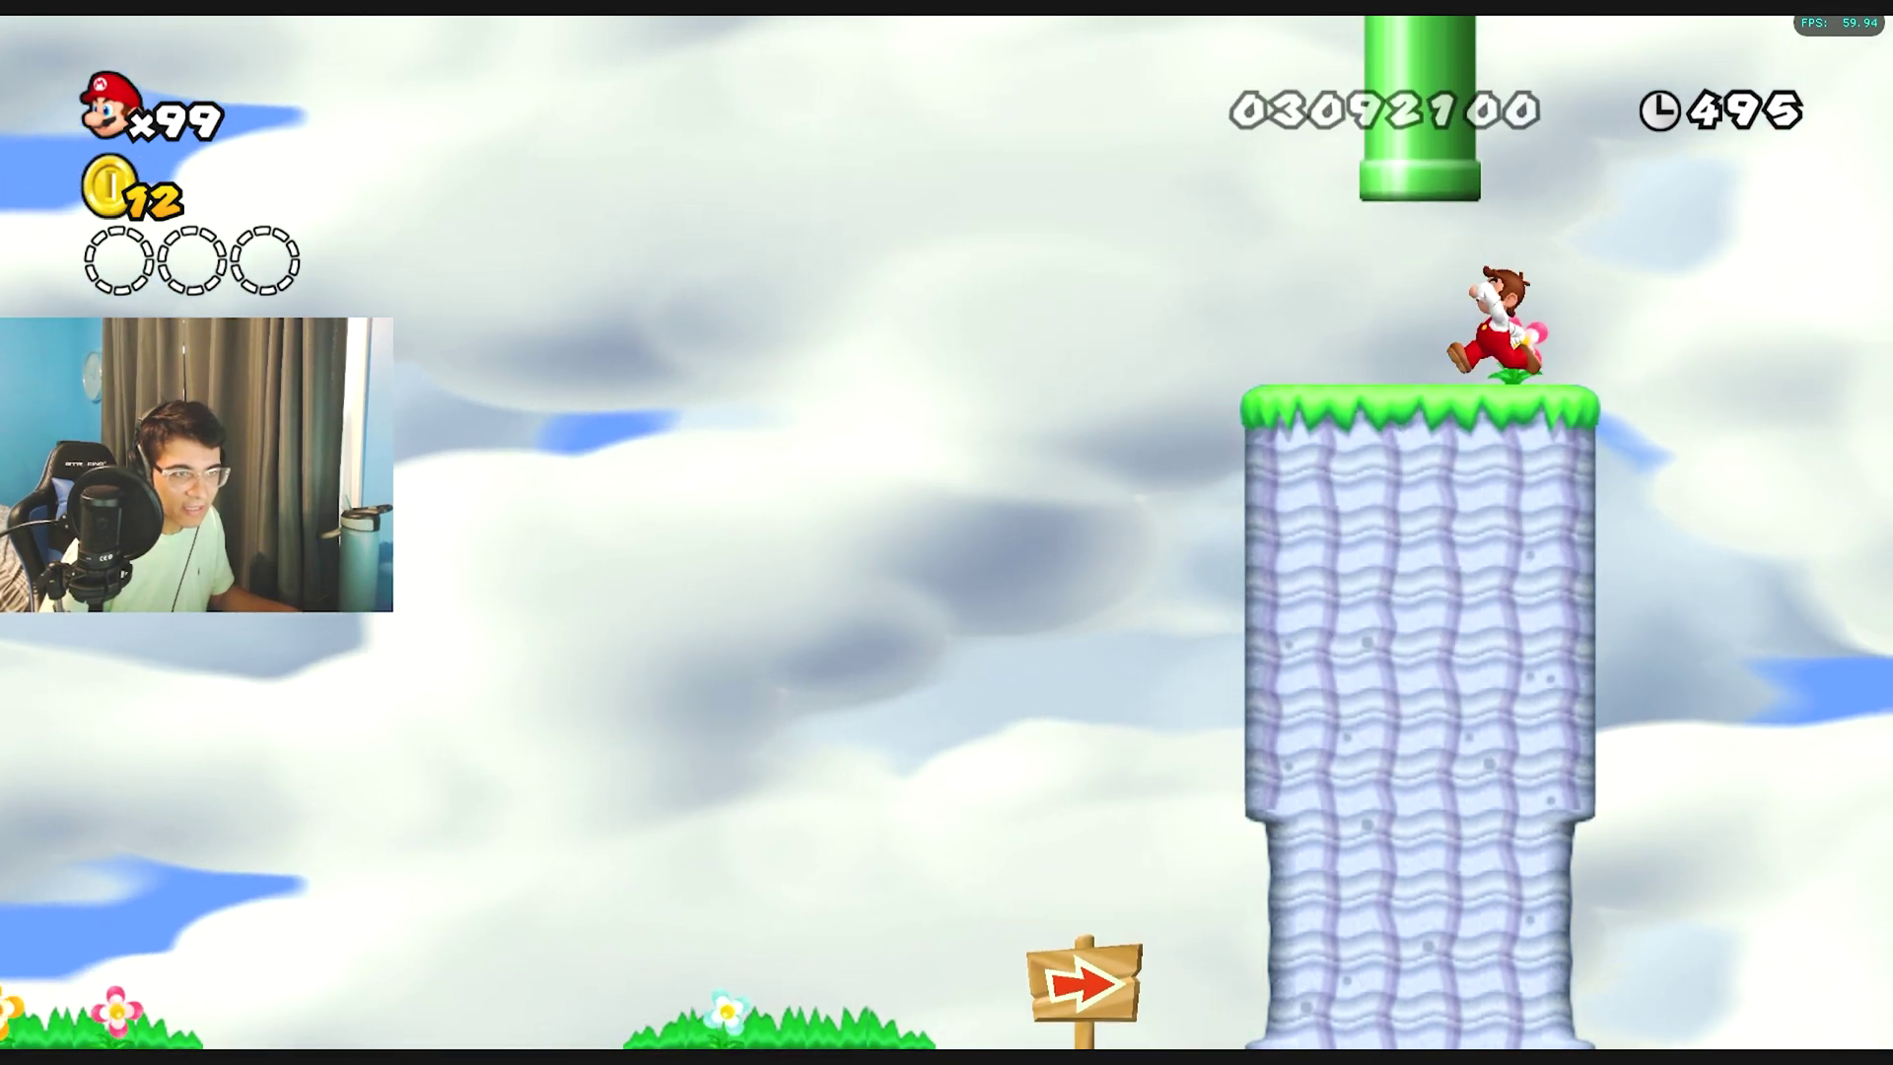
key("Up")
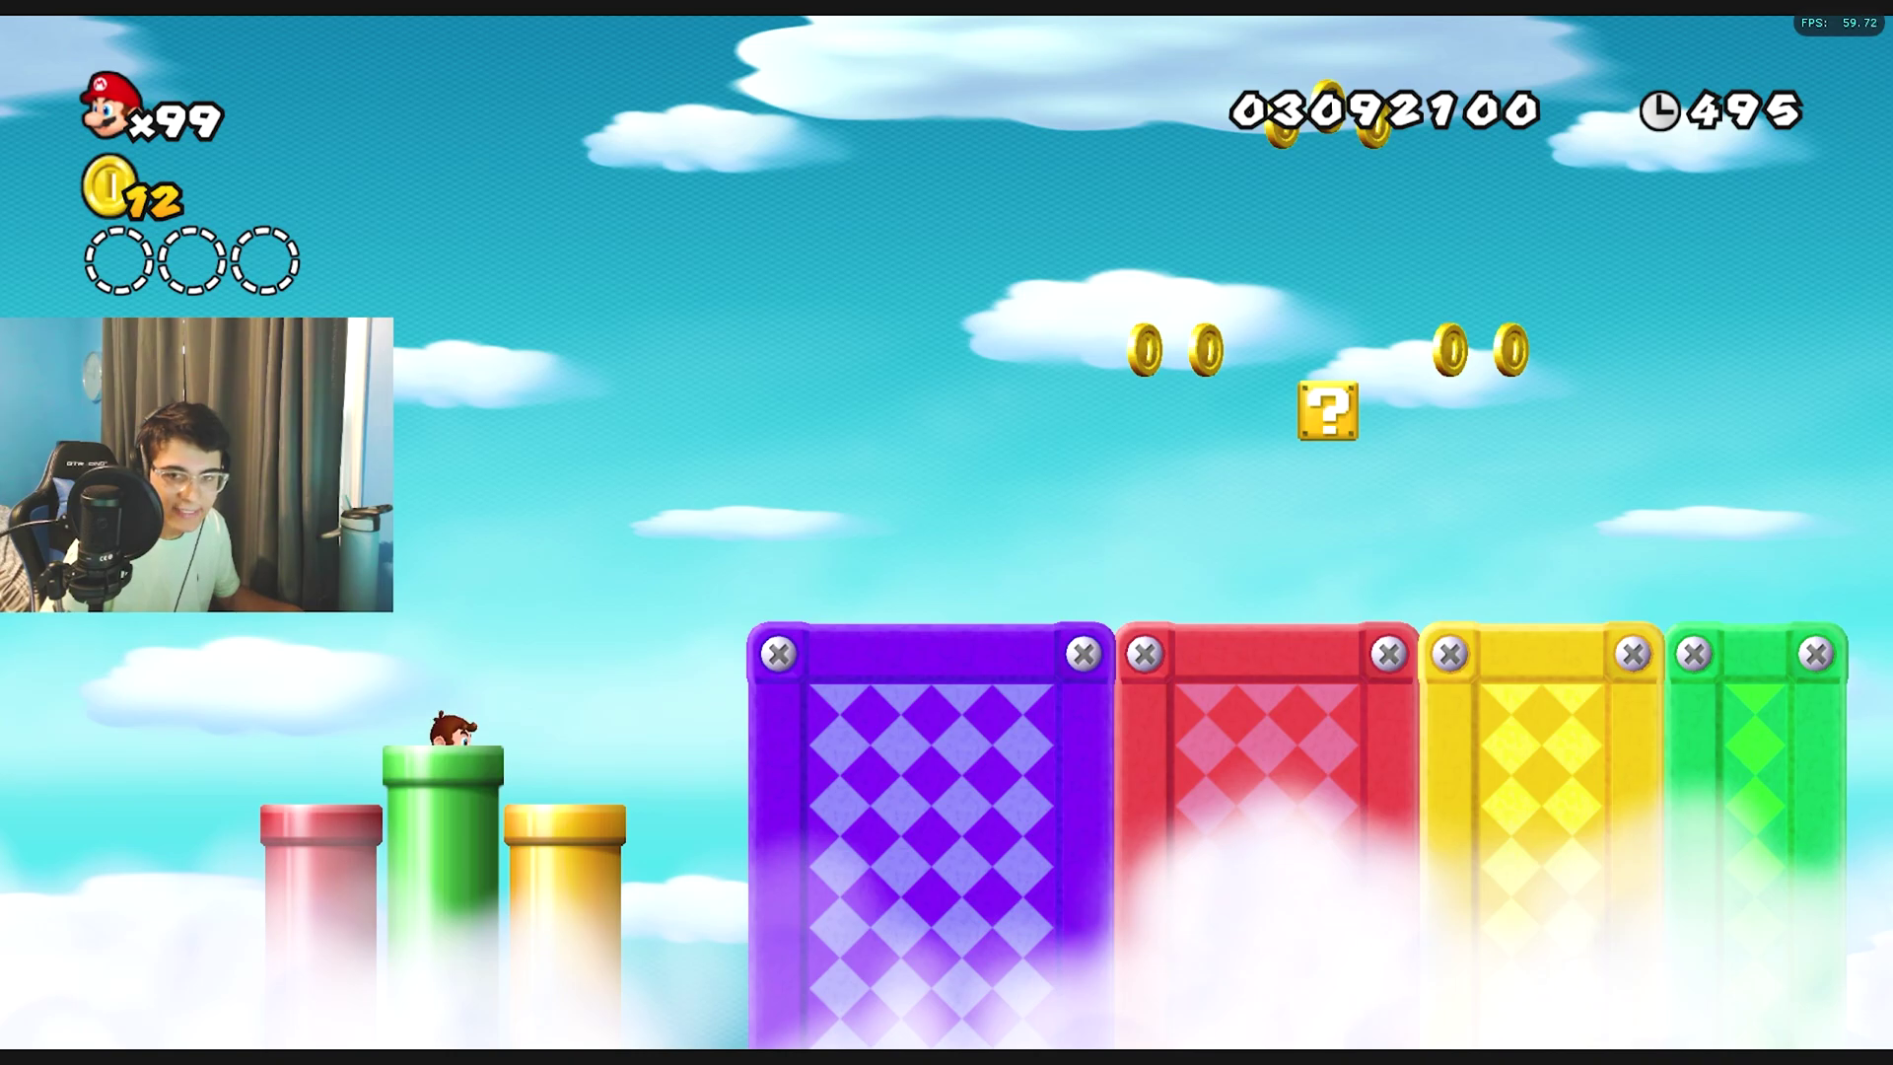
Step: Run Mario right through the cloud level, fireballing two Koopas and bumping blocks for coins
key("Right")
key("space")
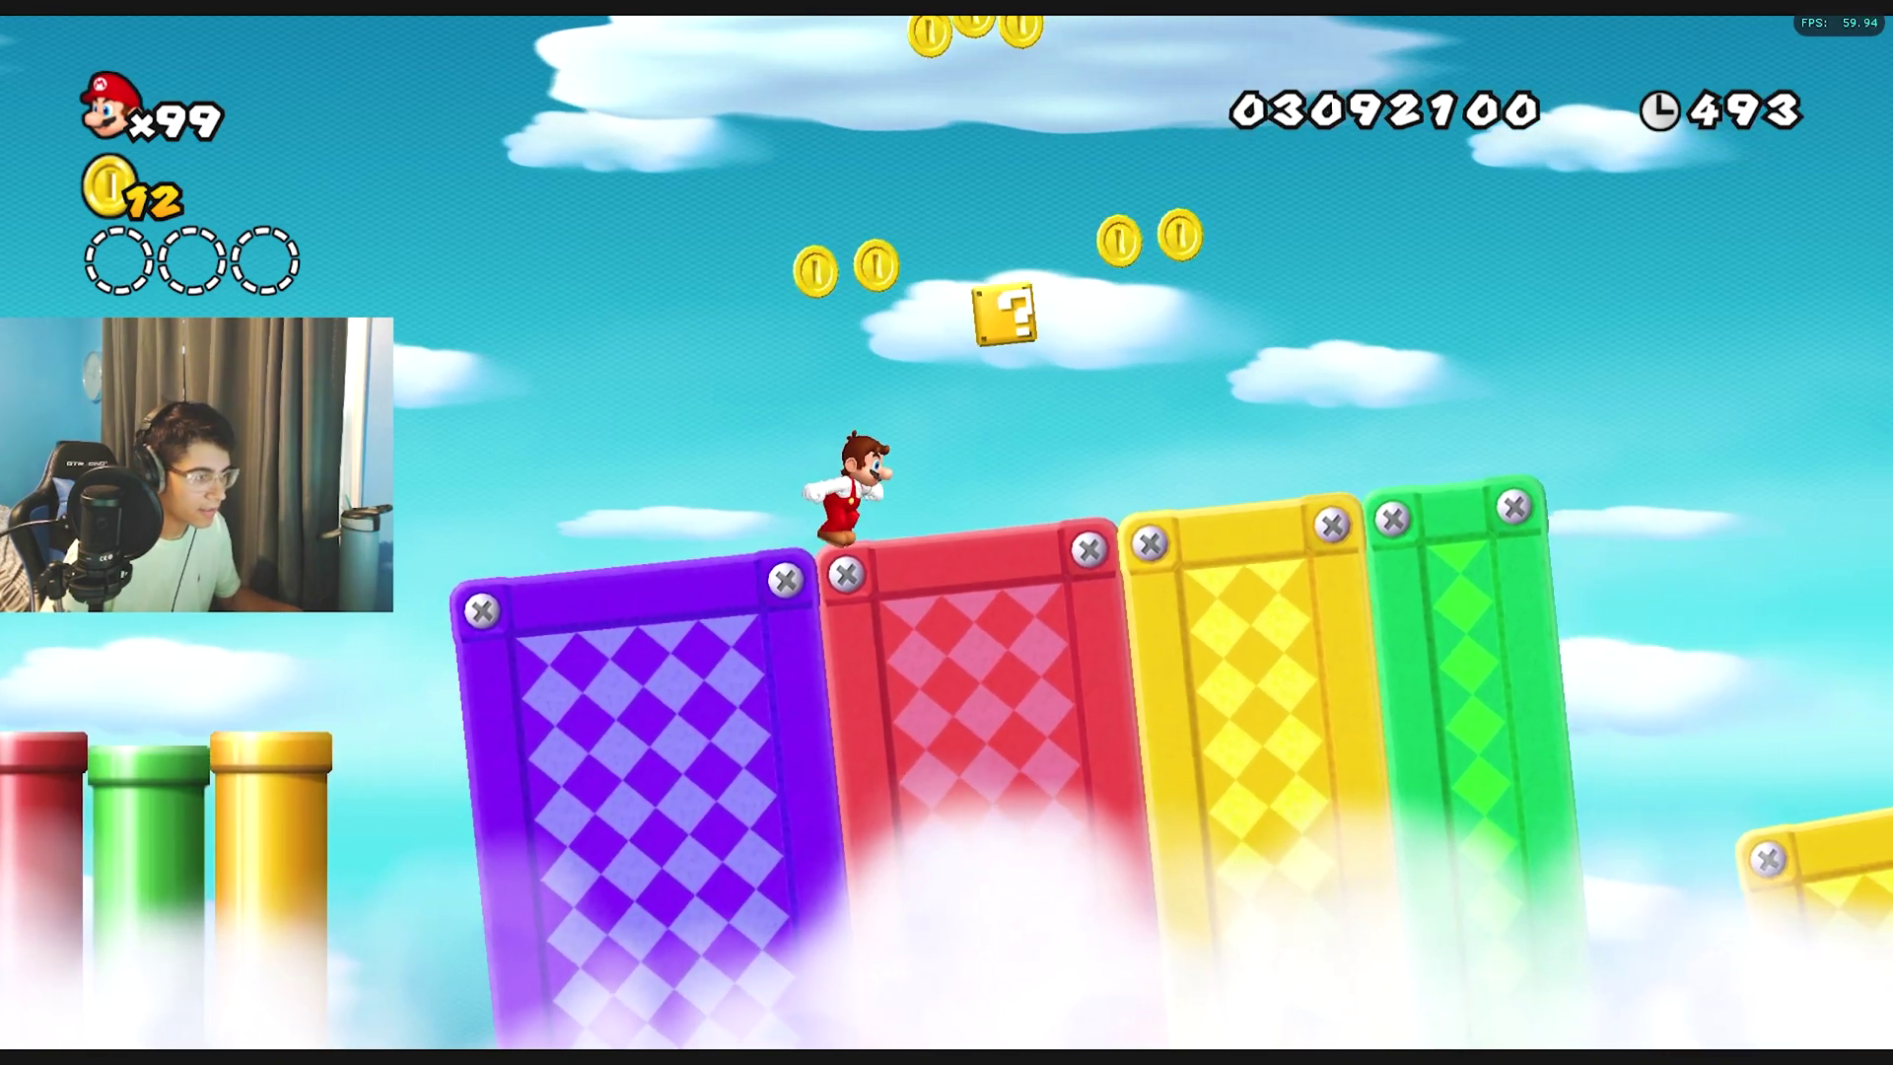
key("space")
key("Right")
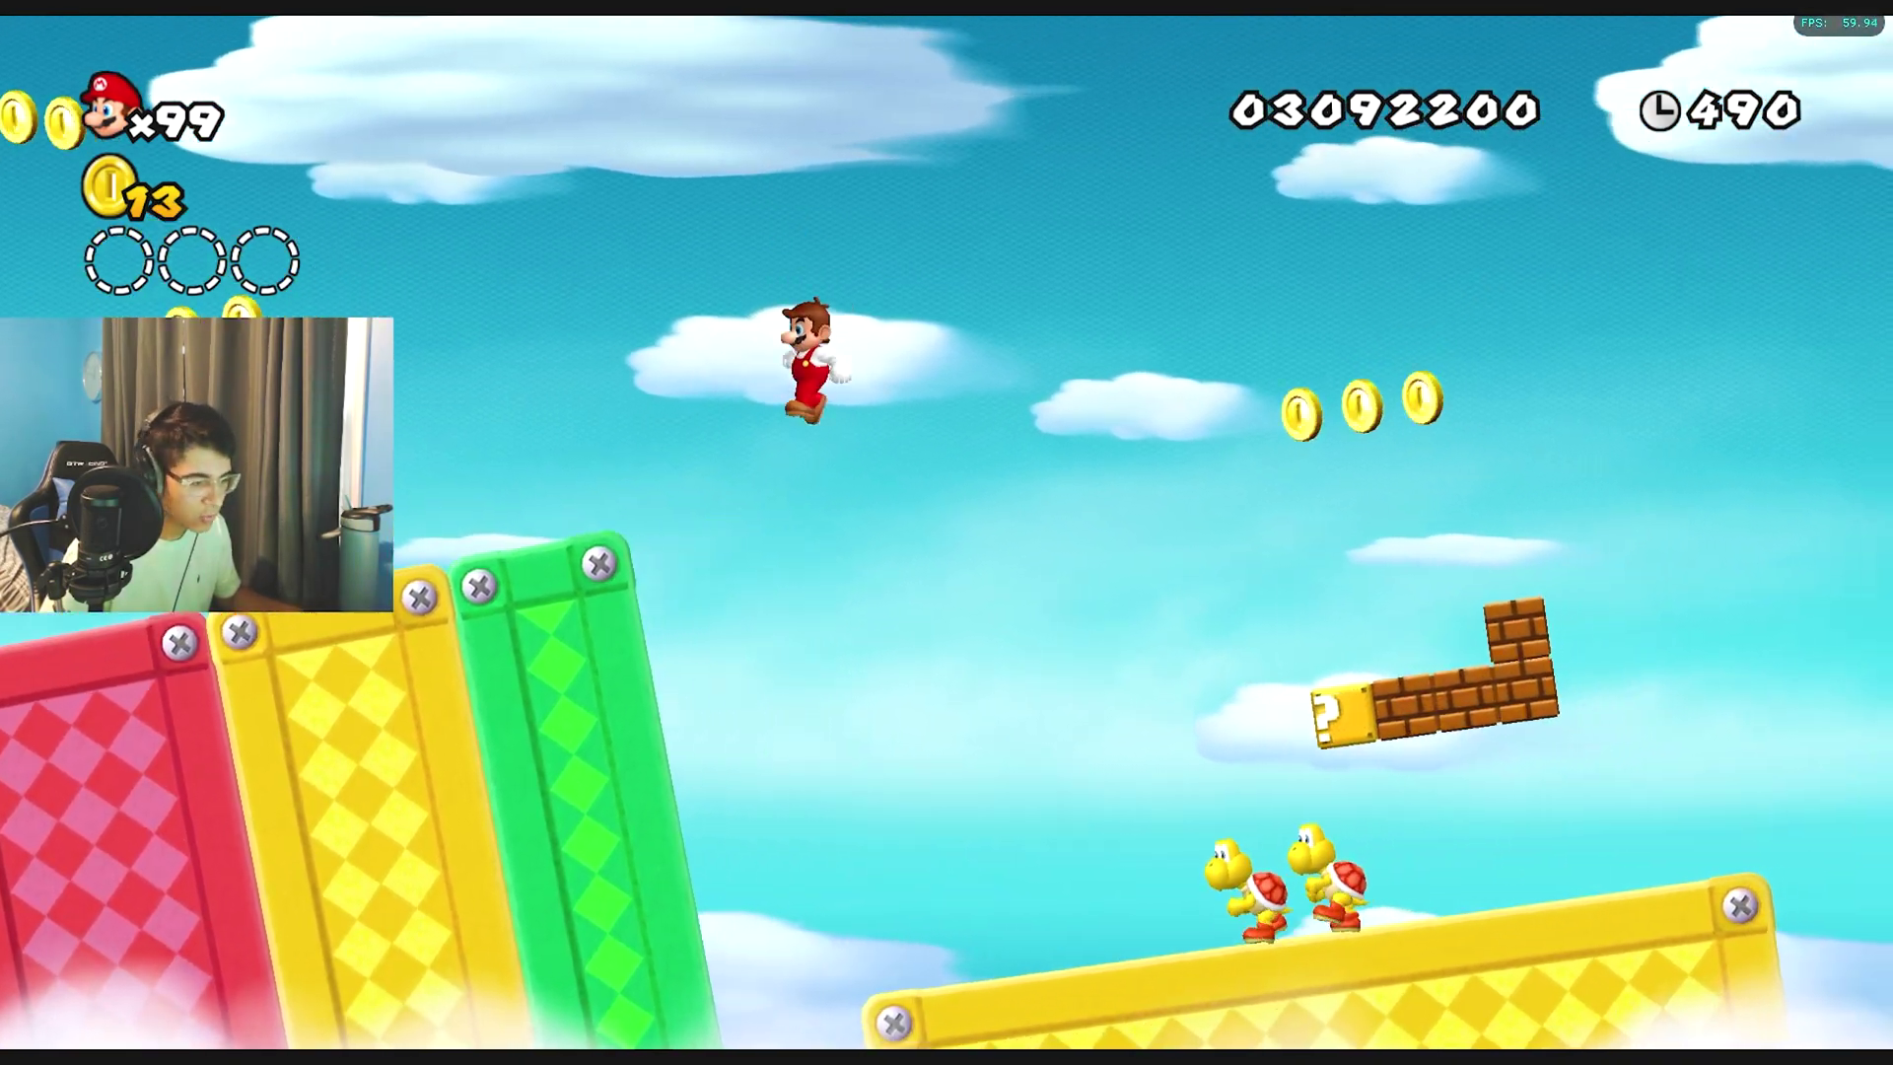
key("ctrl")
key("Right")
key("space")
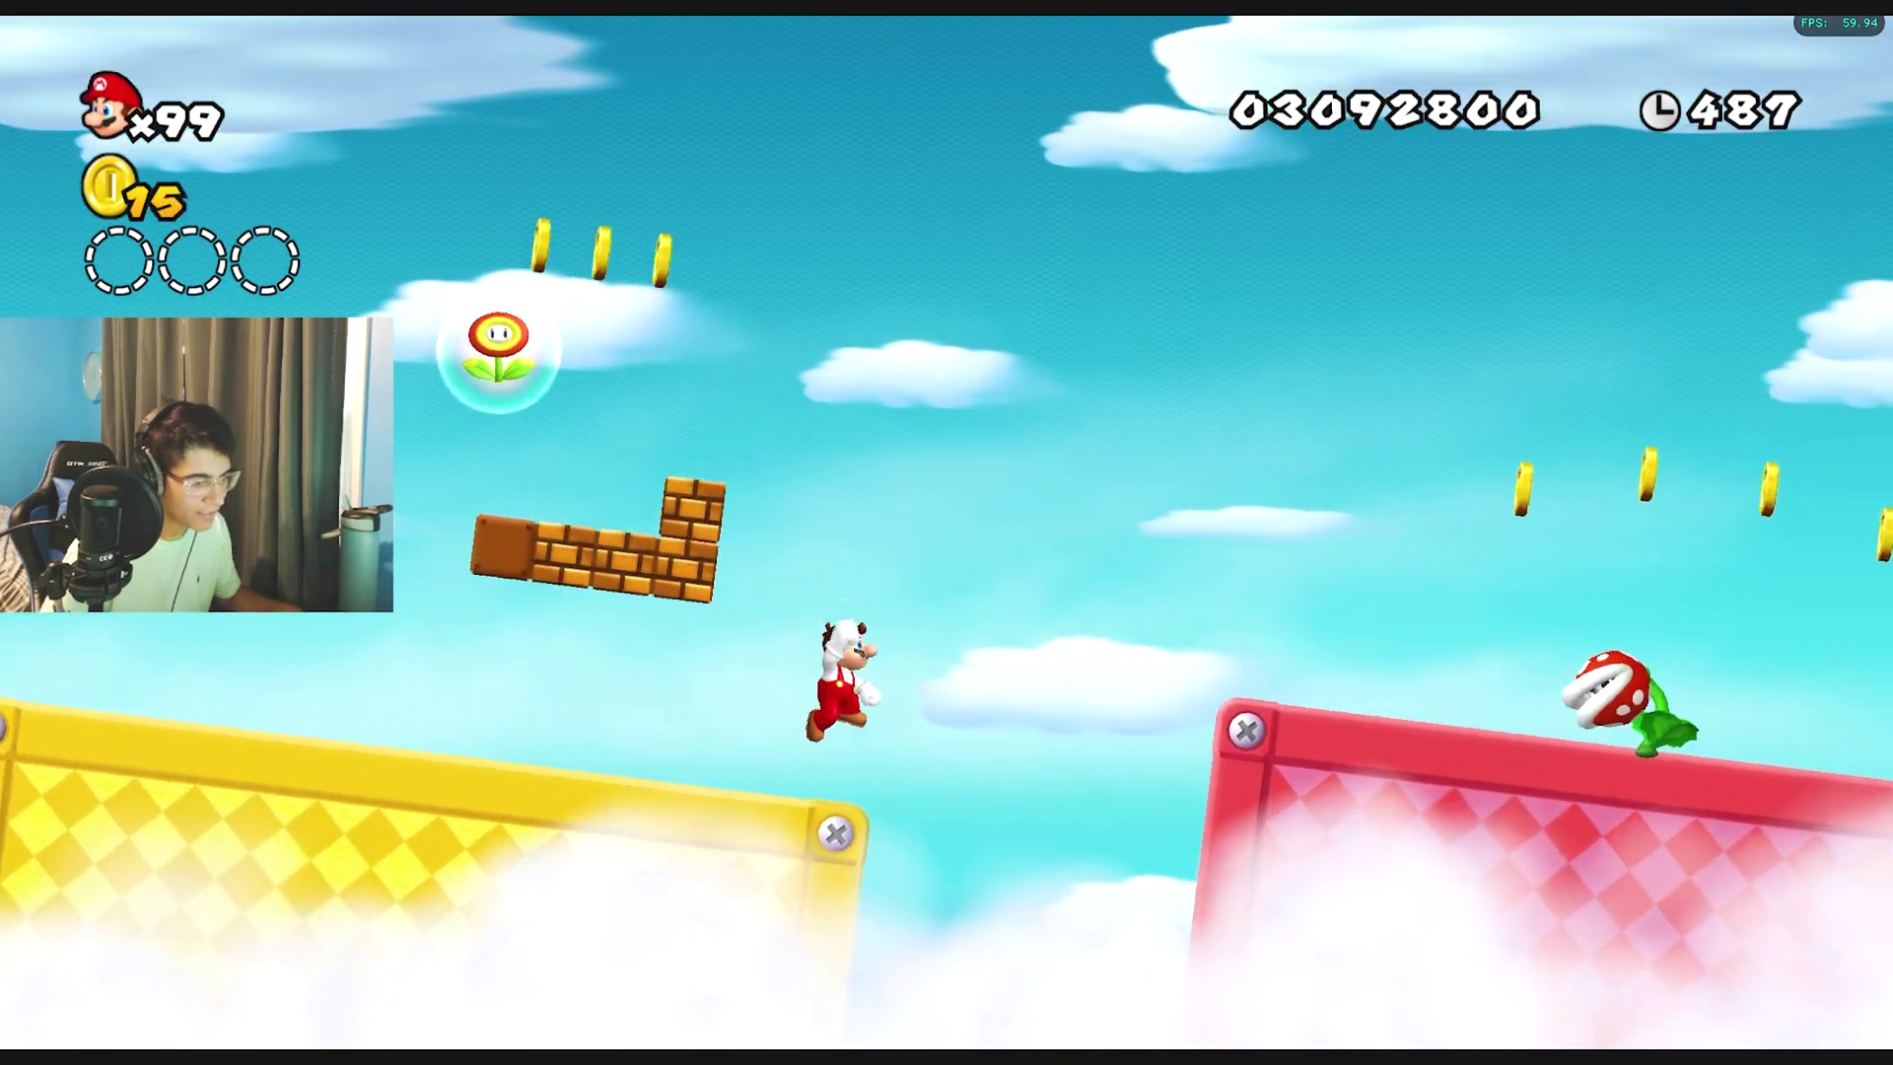
key("ctrl")
key("Right")
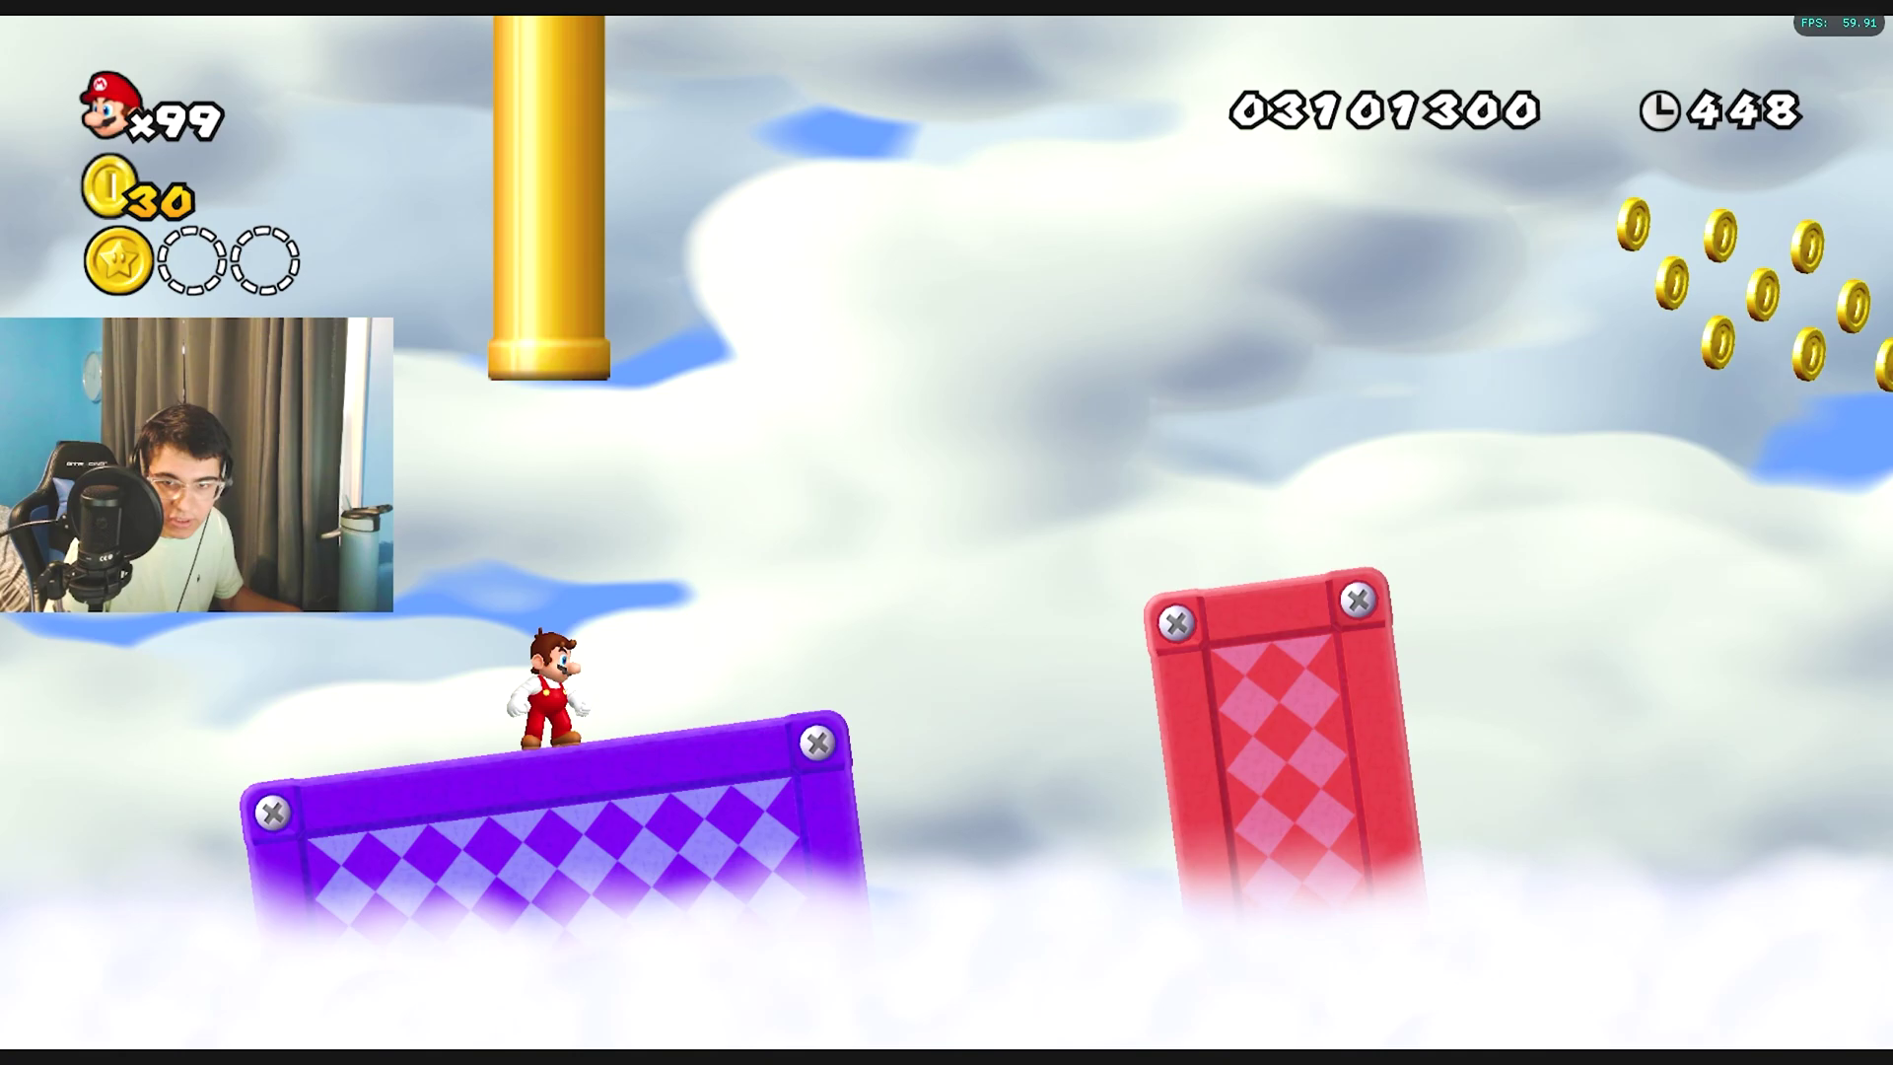
Step: Run and jump Mario right across the purple and red platforms
key("Right")
key("space")
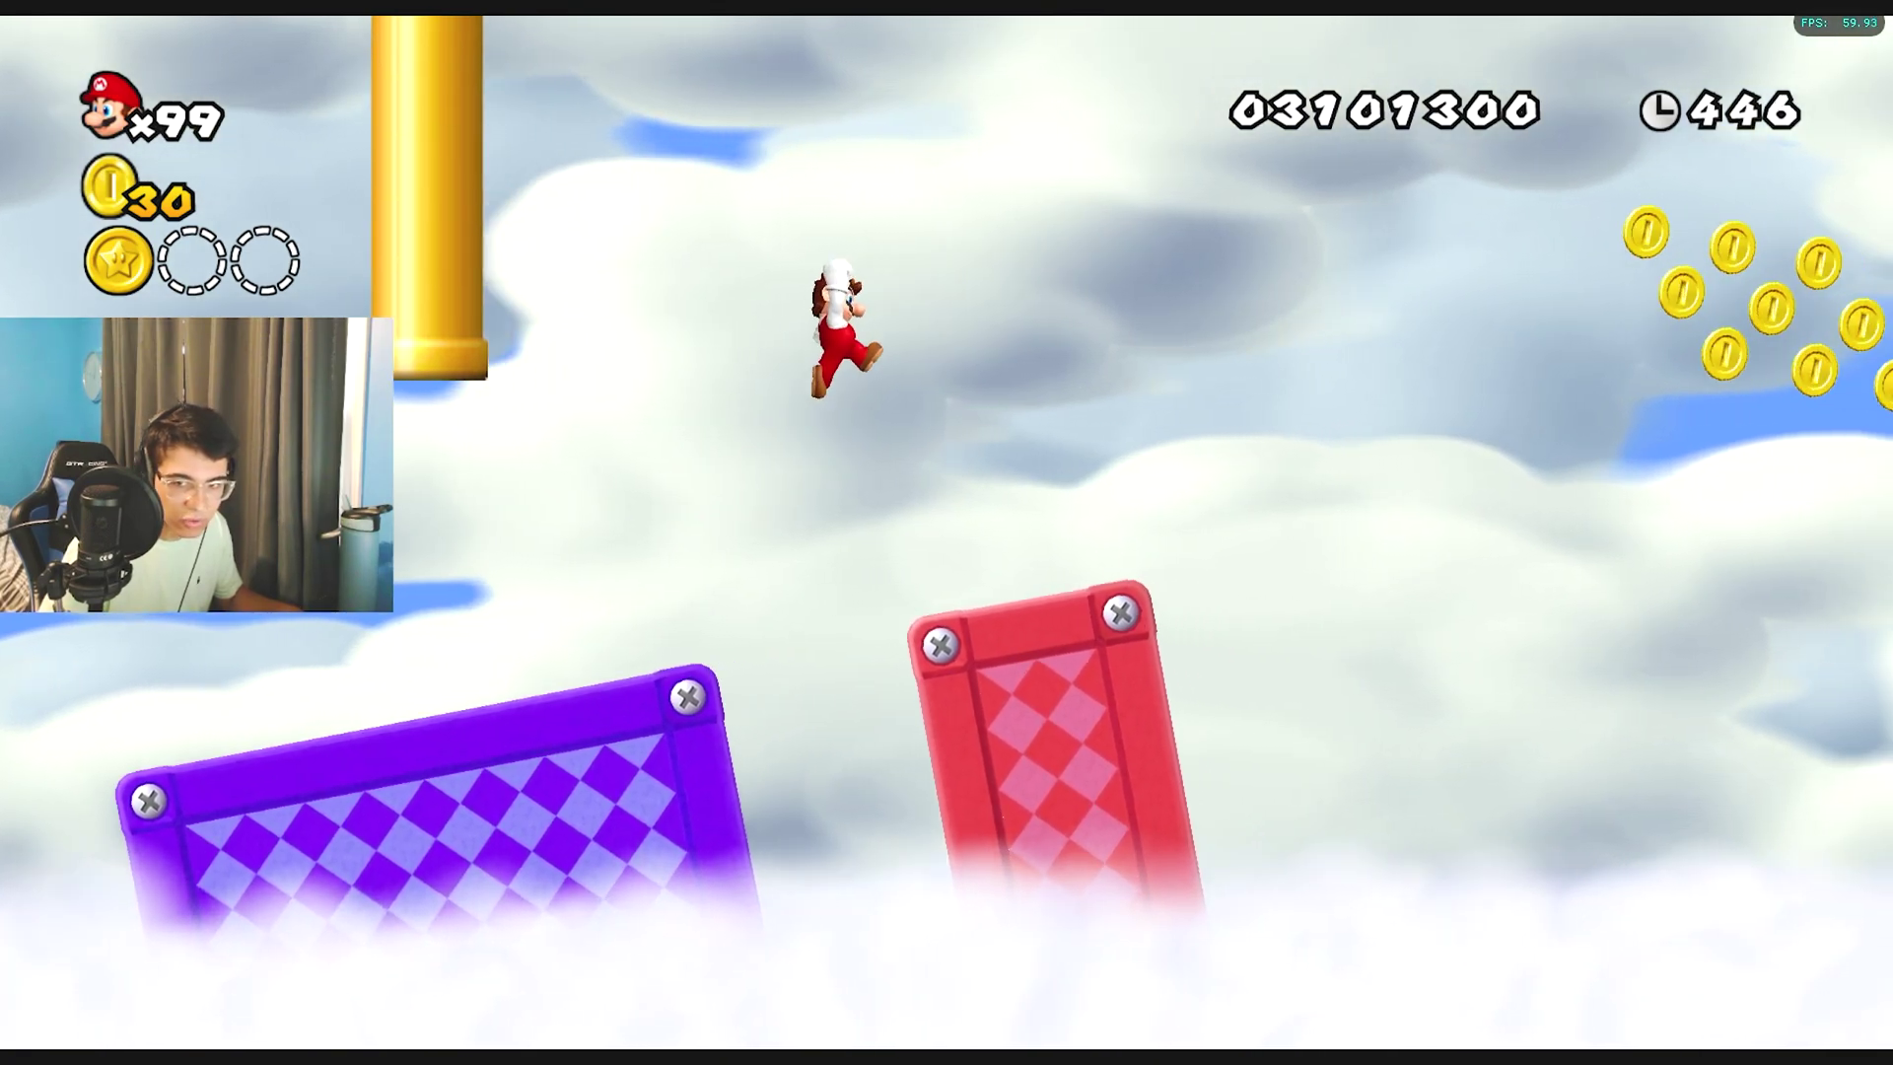
key("Right")
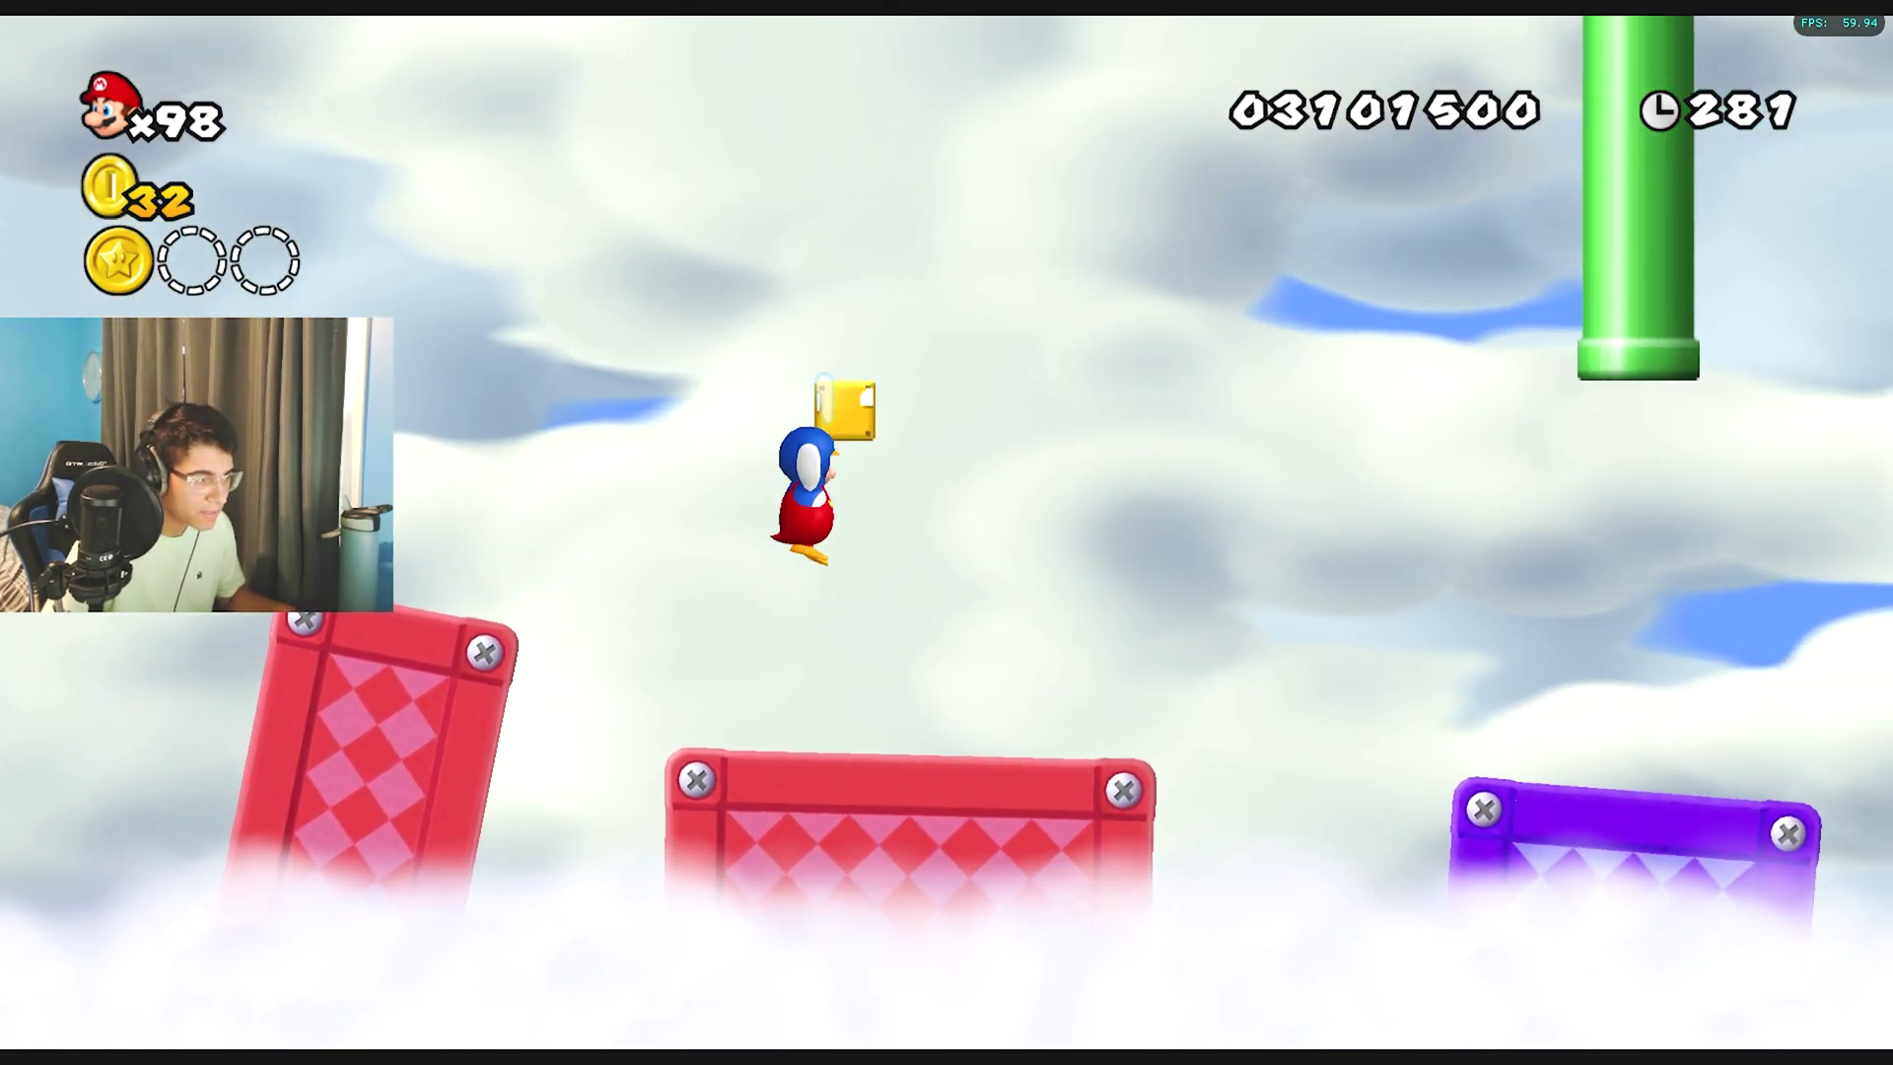
Step: Bump the ? block for the propeller mushroom, then fly Mario up to the second star coin
key("Right")
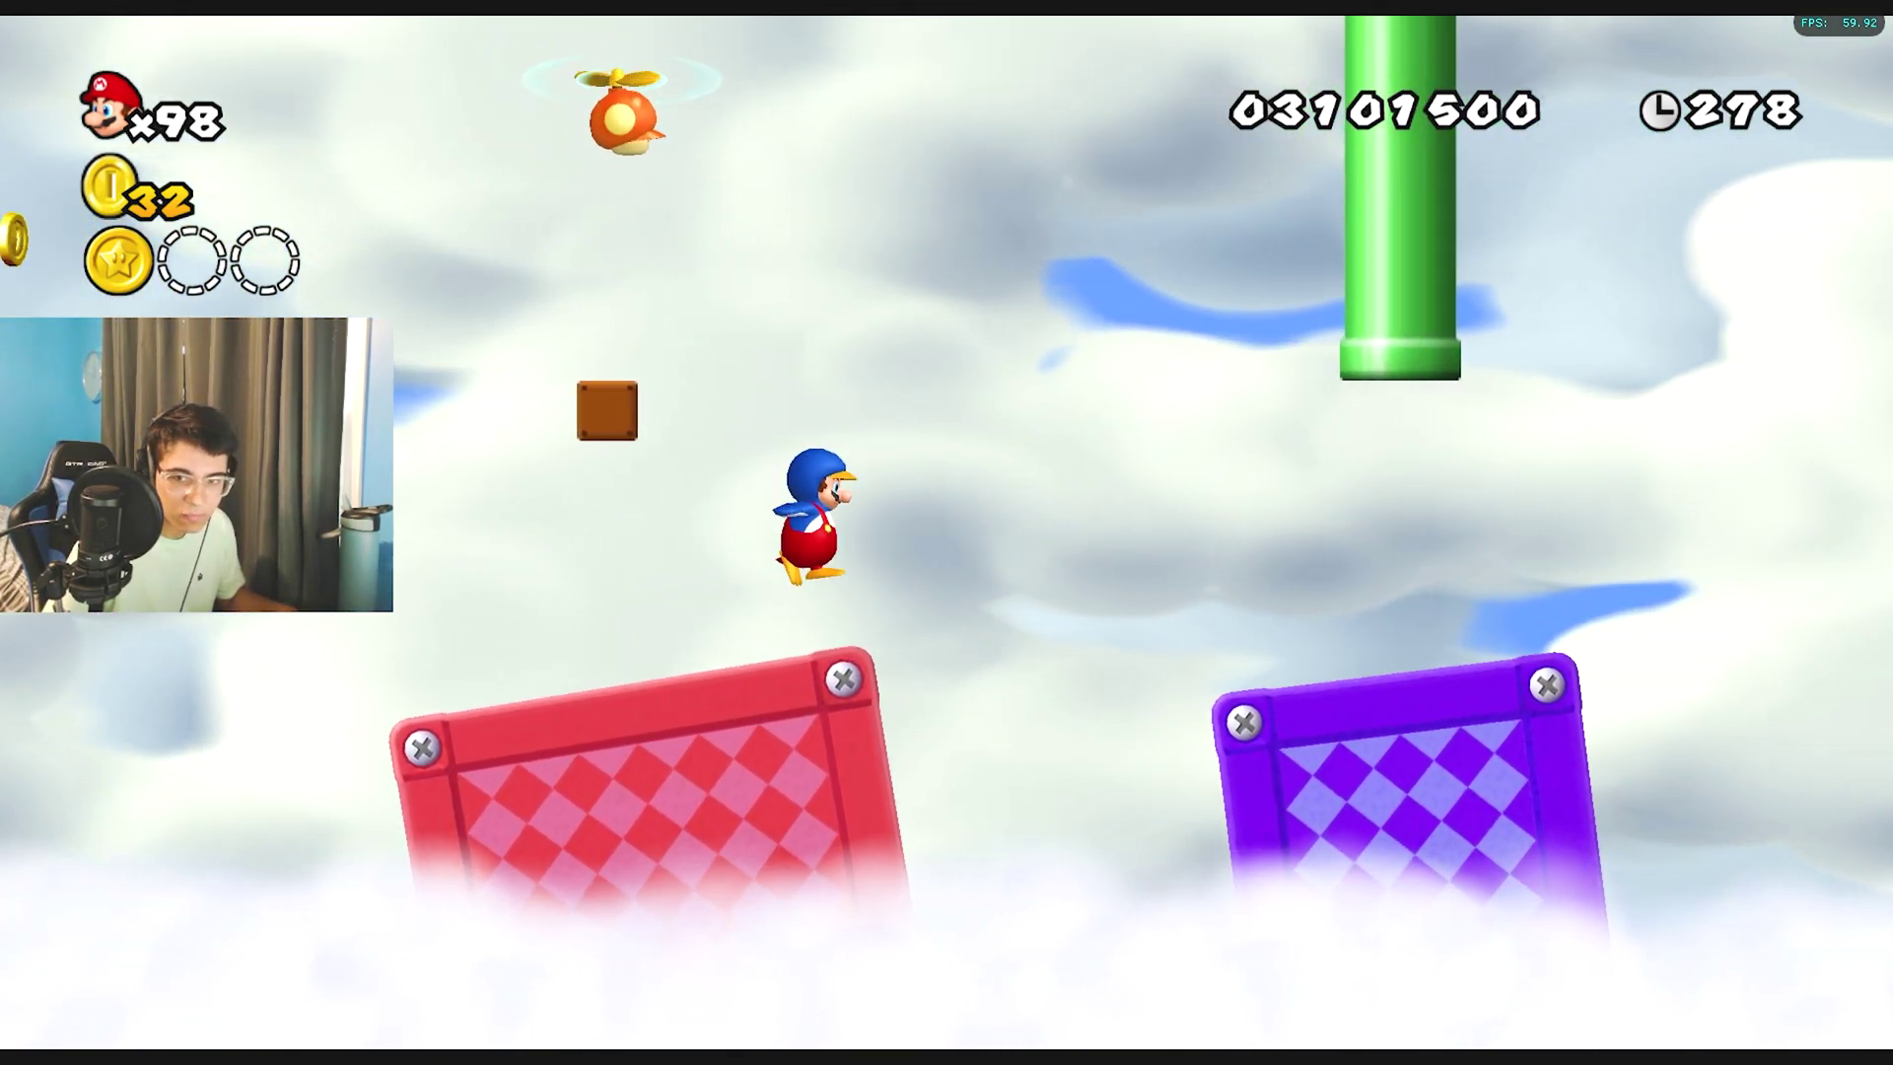
key("space")
key("Right")
key("Right")
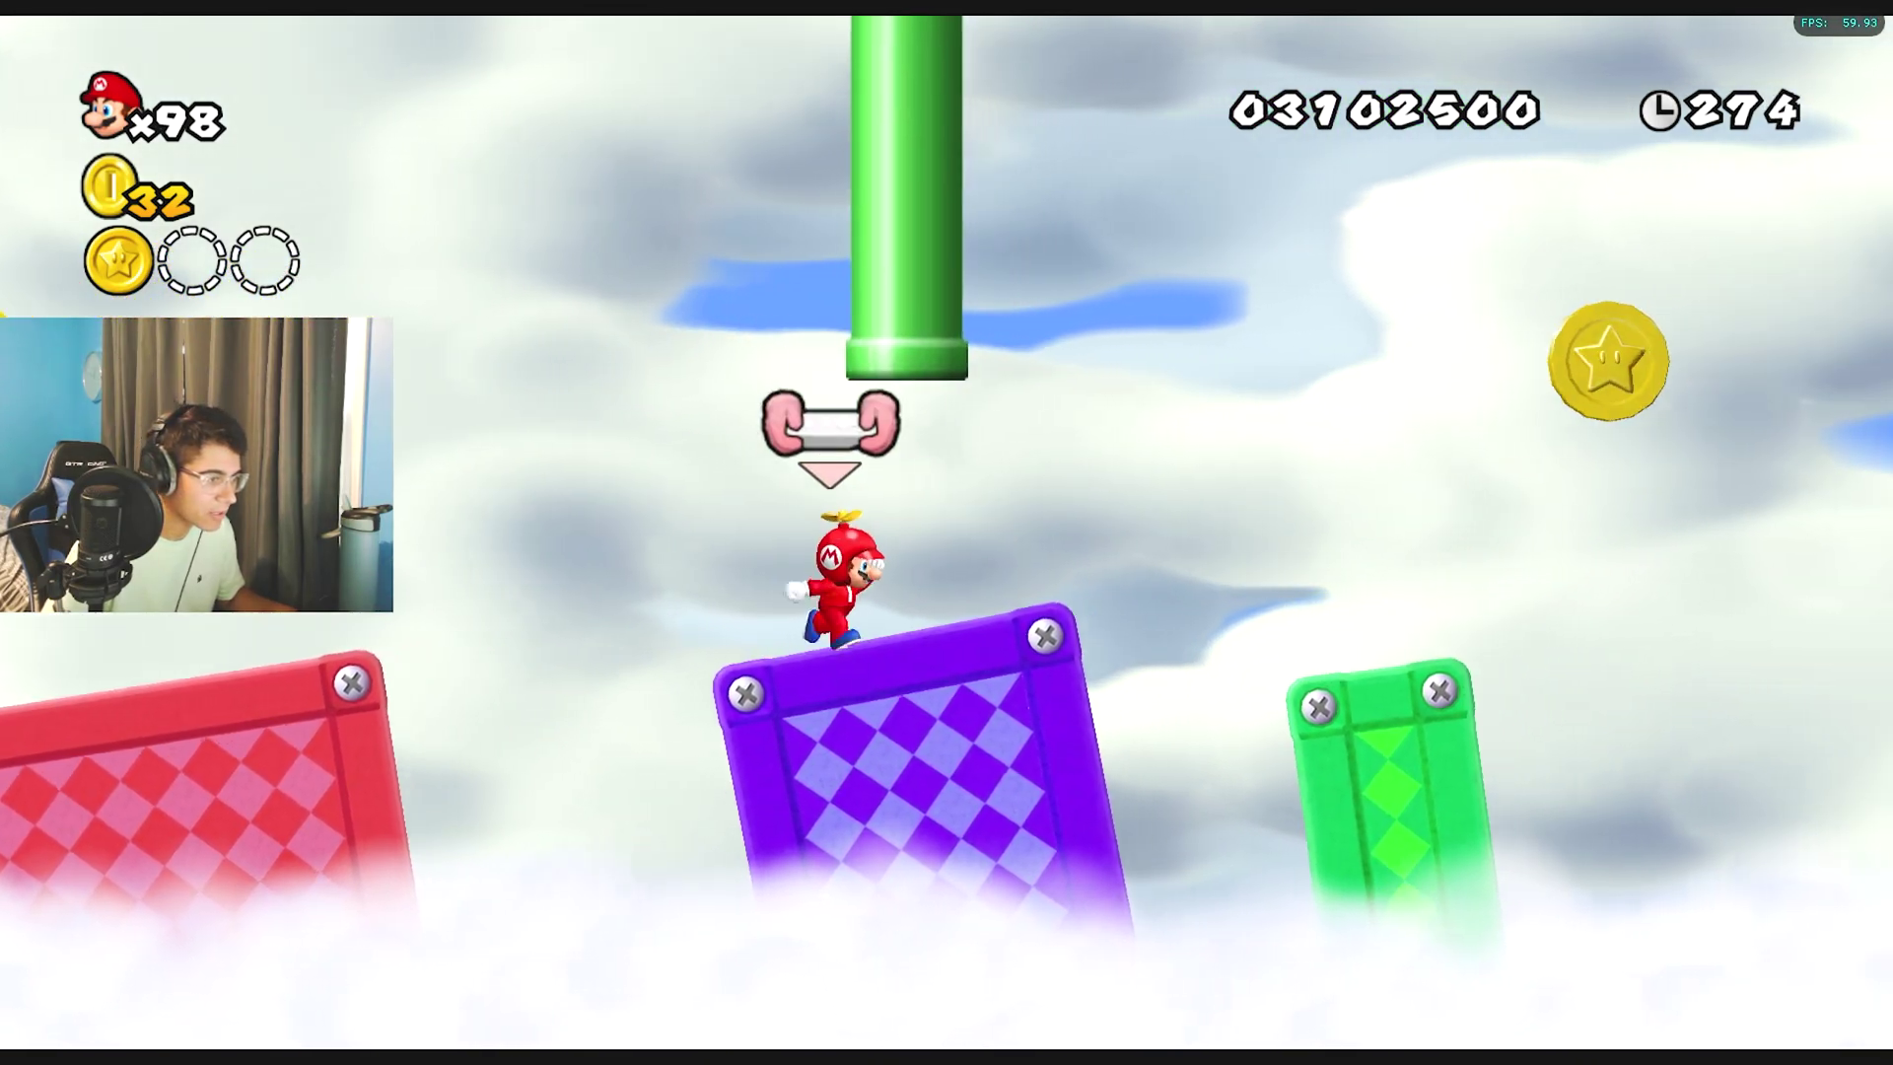
key("space")
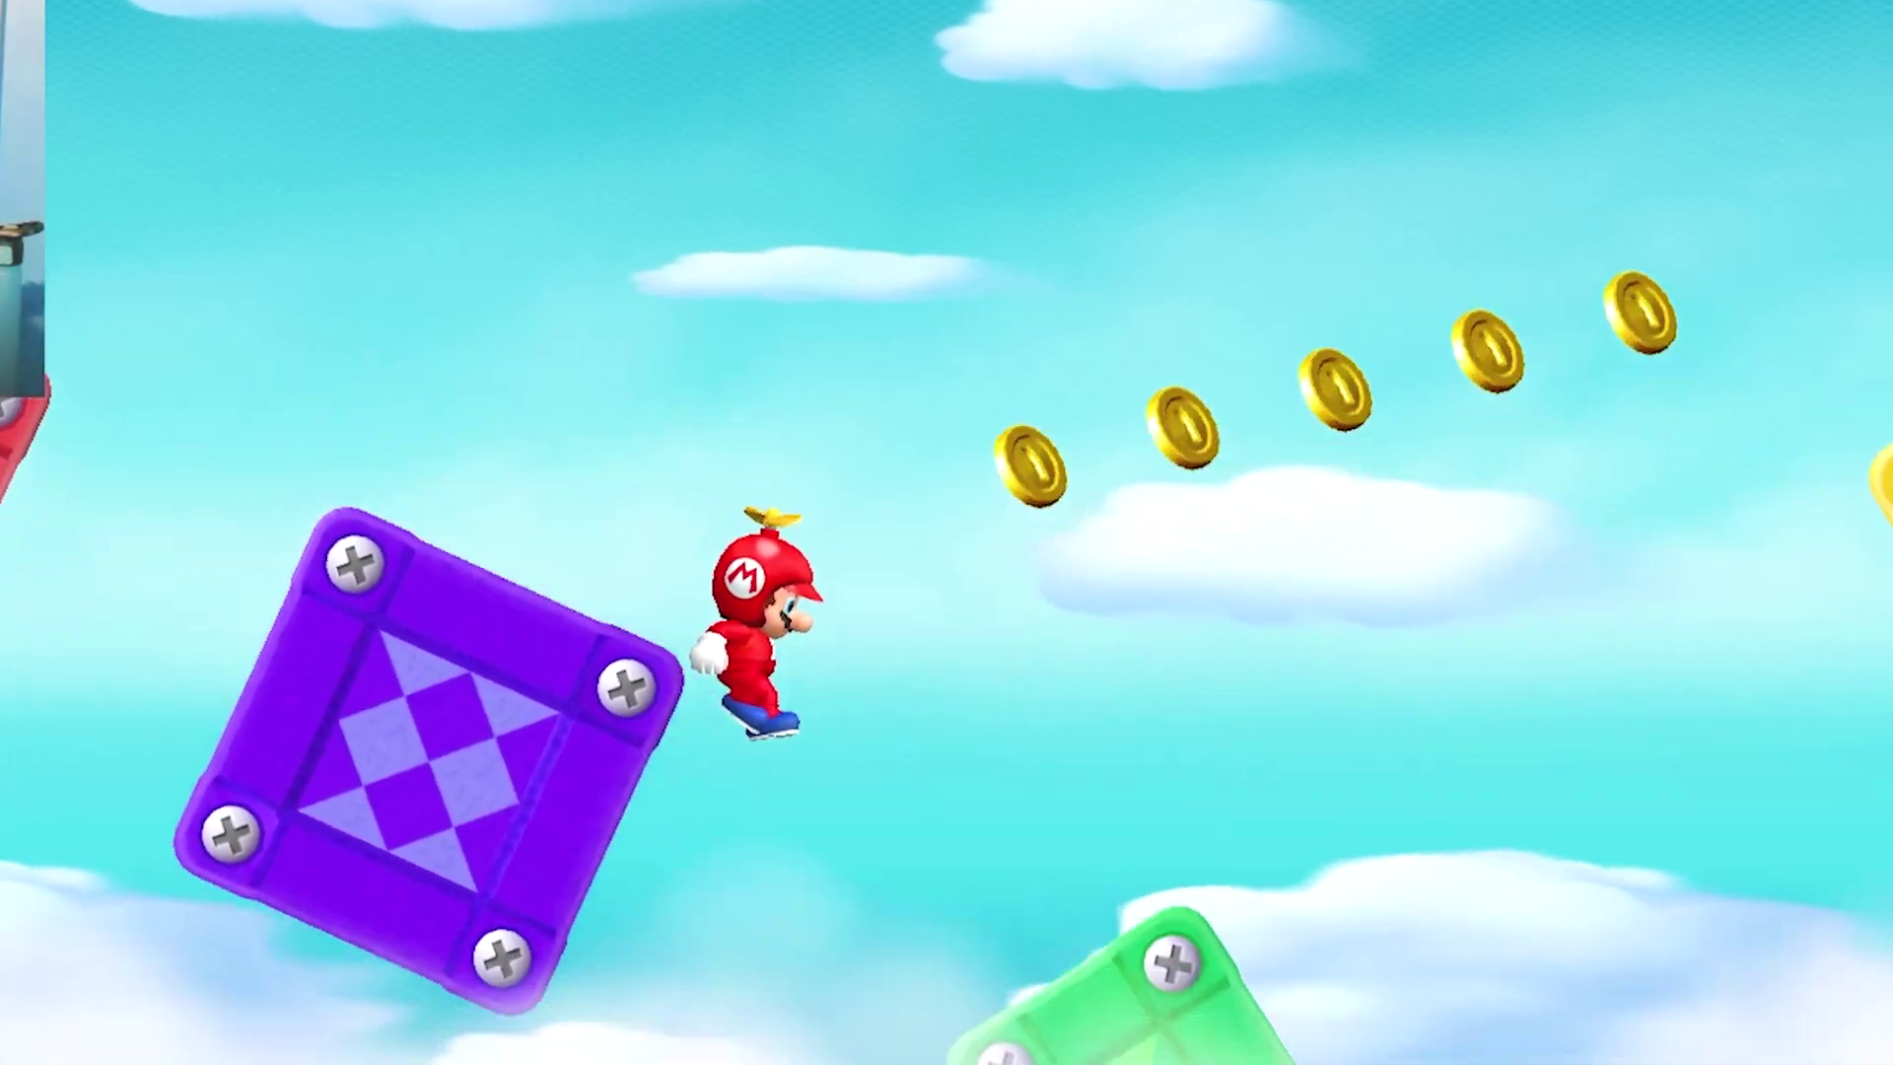
key("Right")
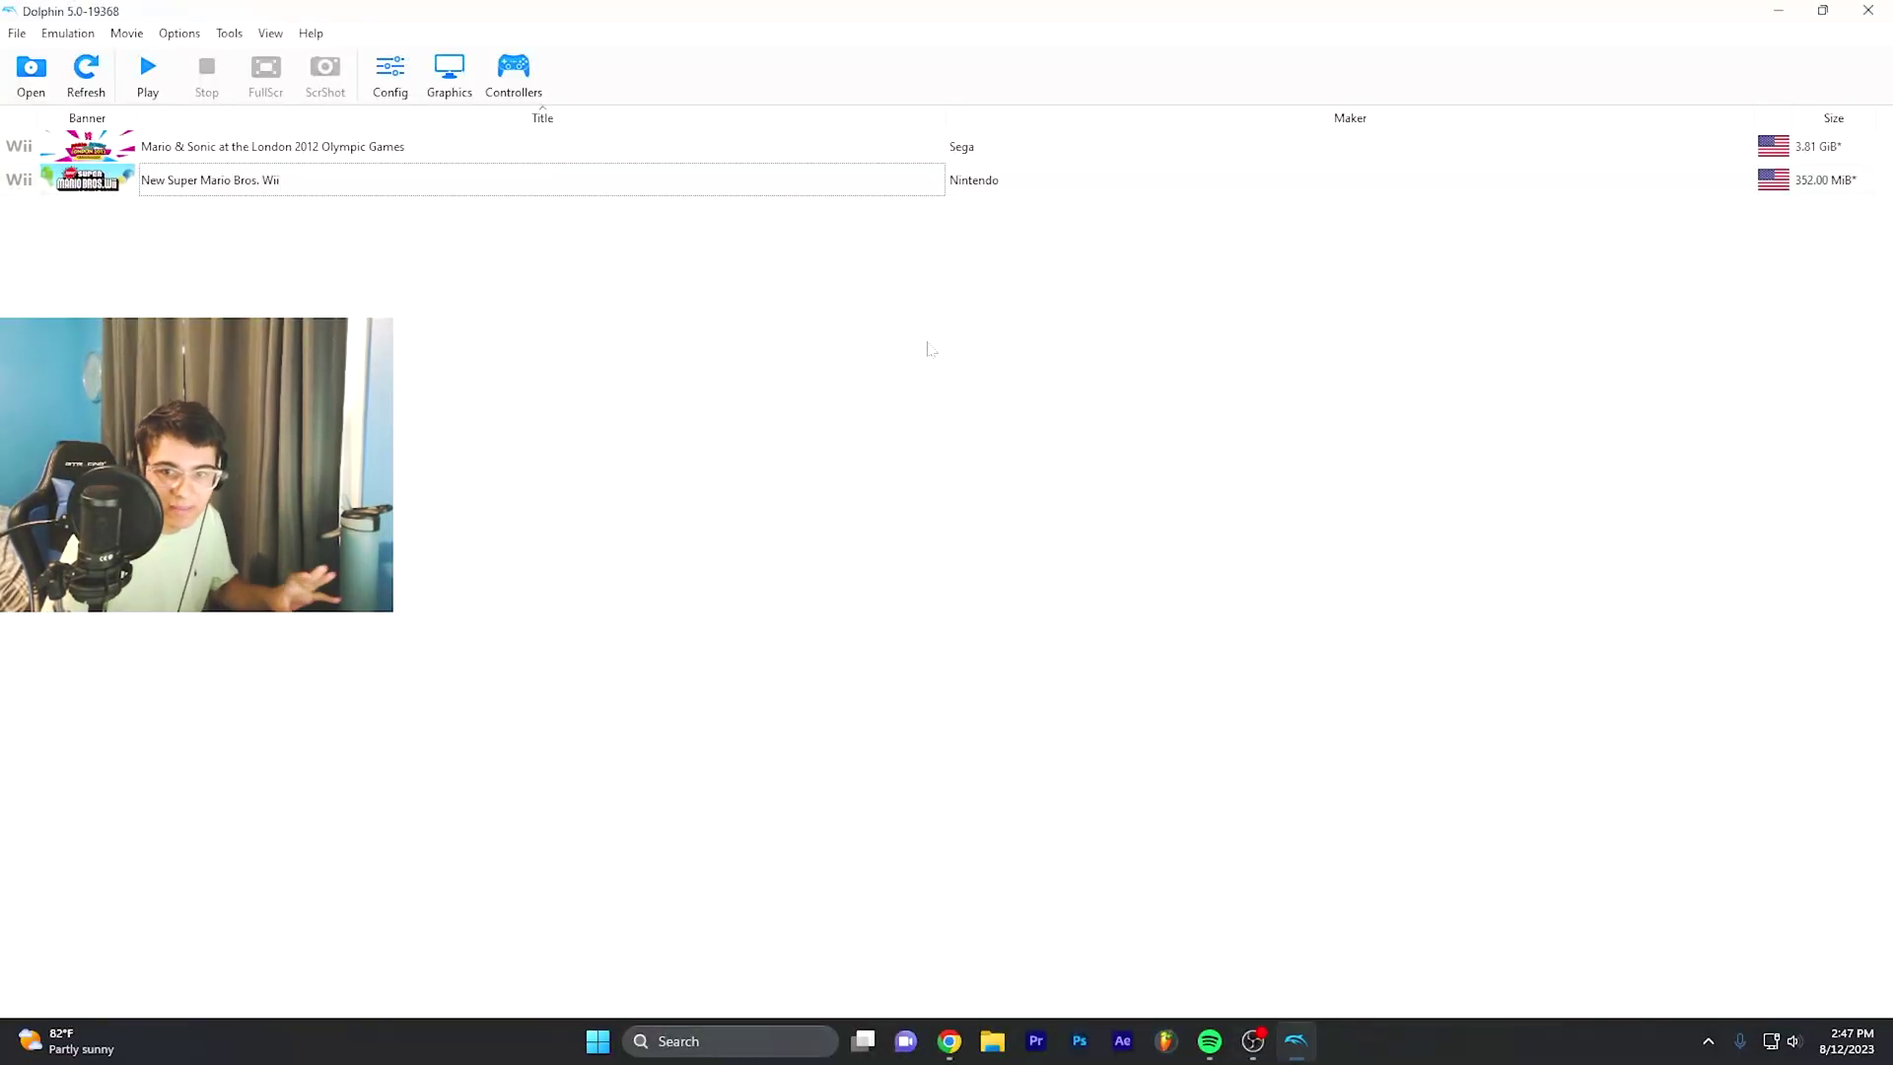
left_click(801, 187)
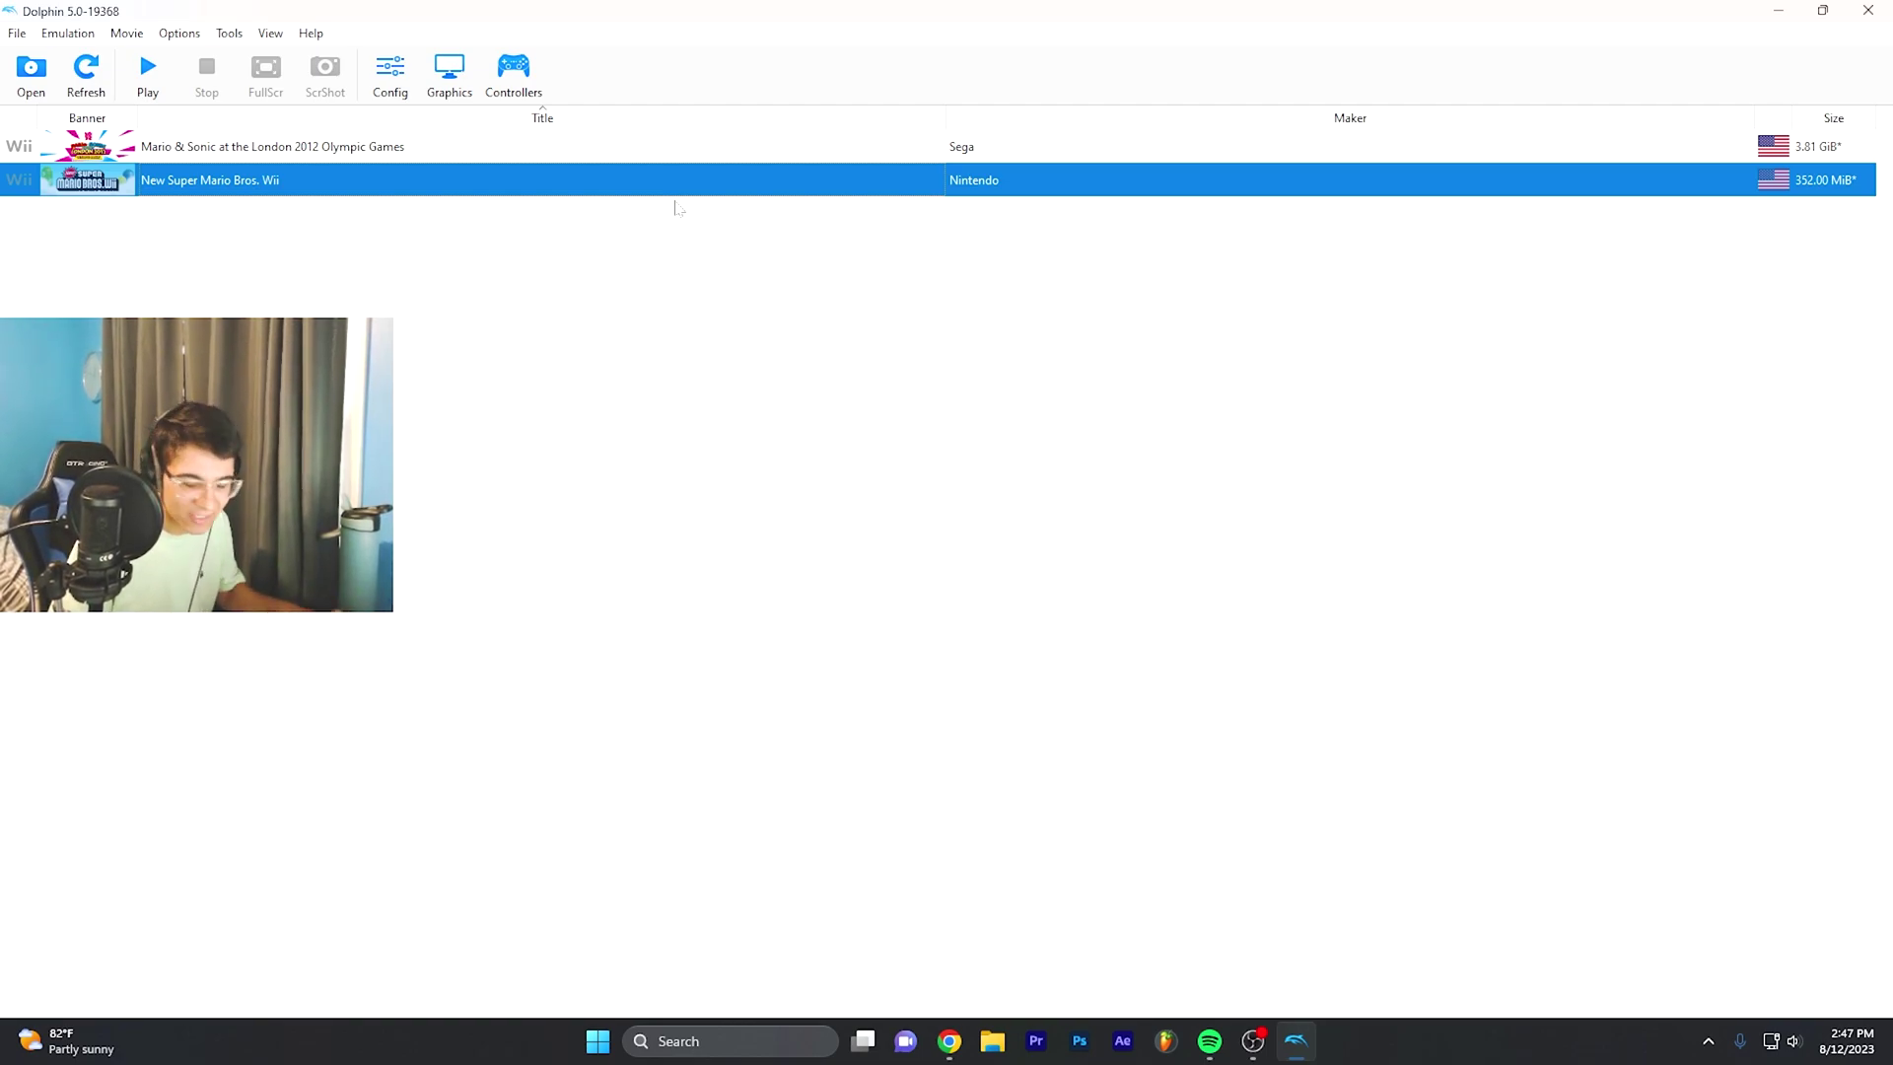
left_click(483, 439)
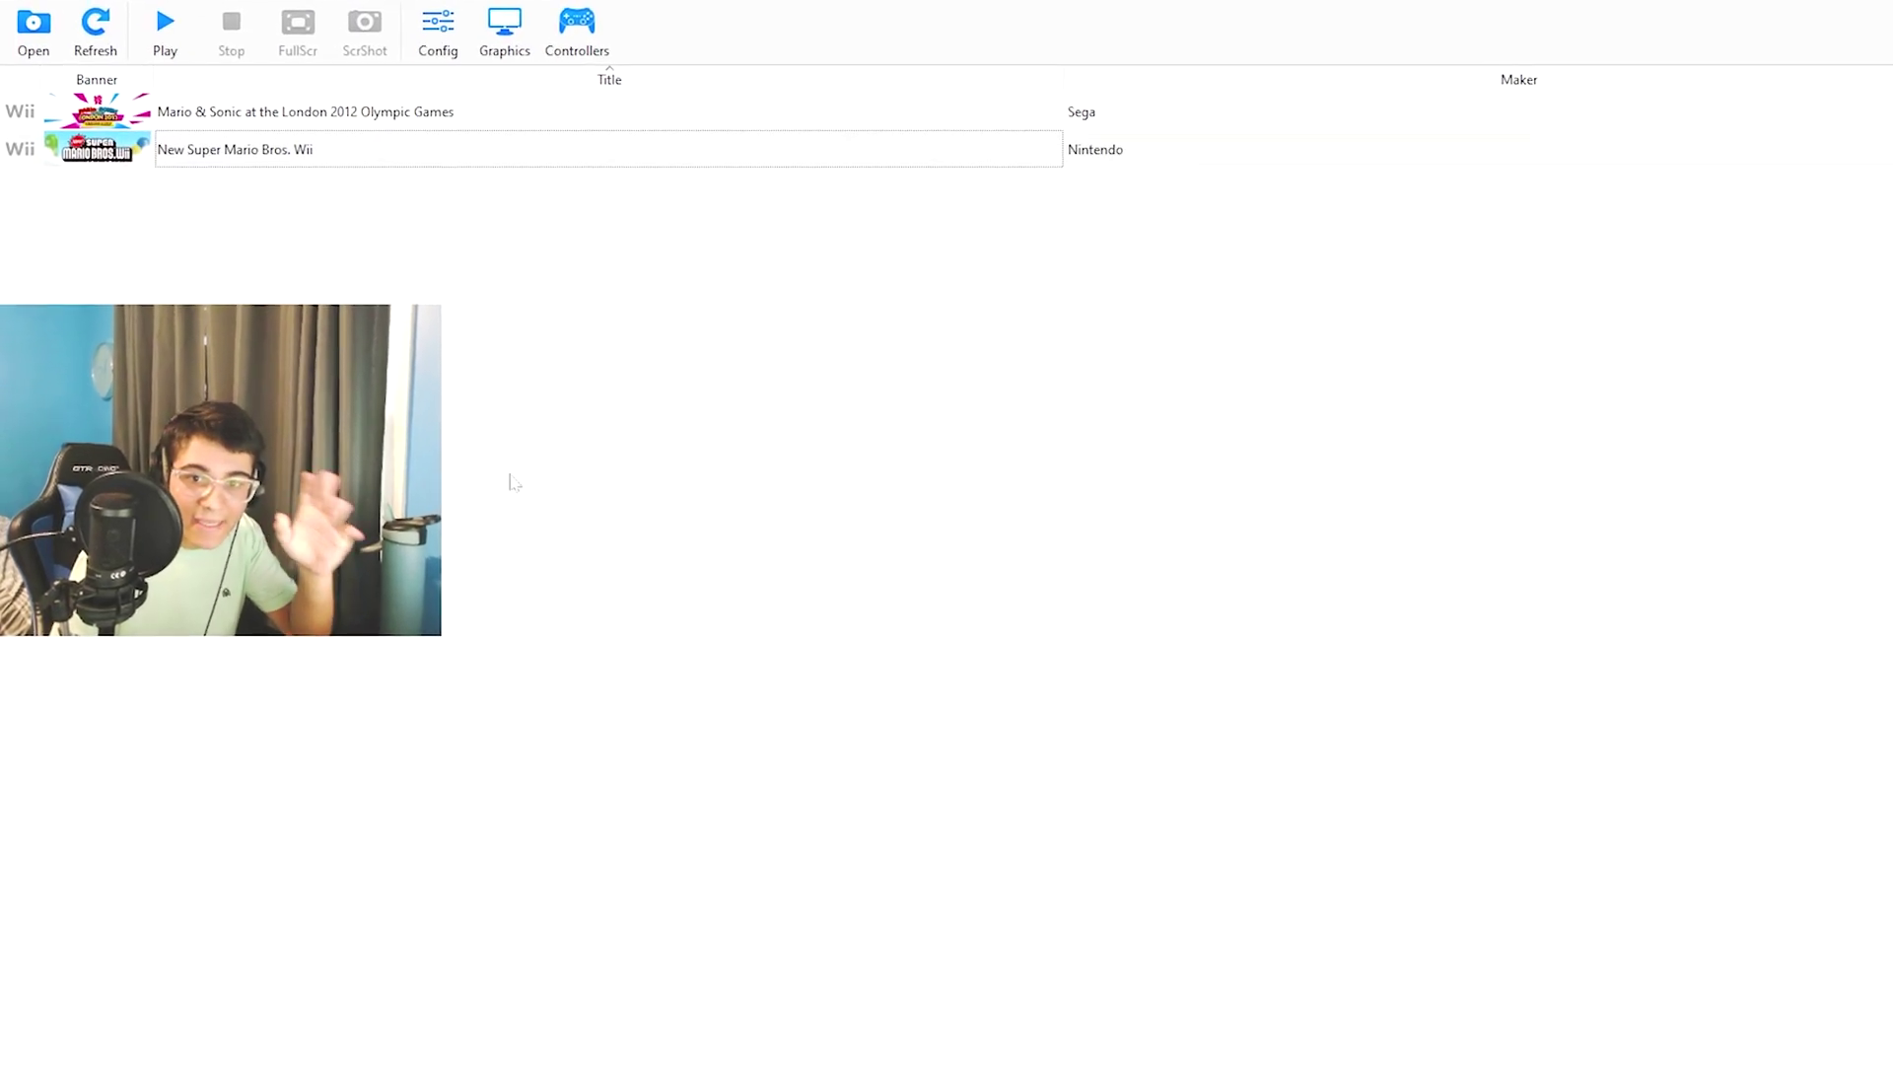